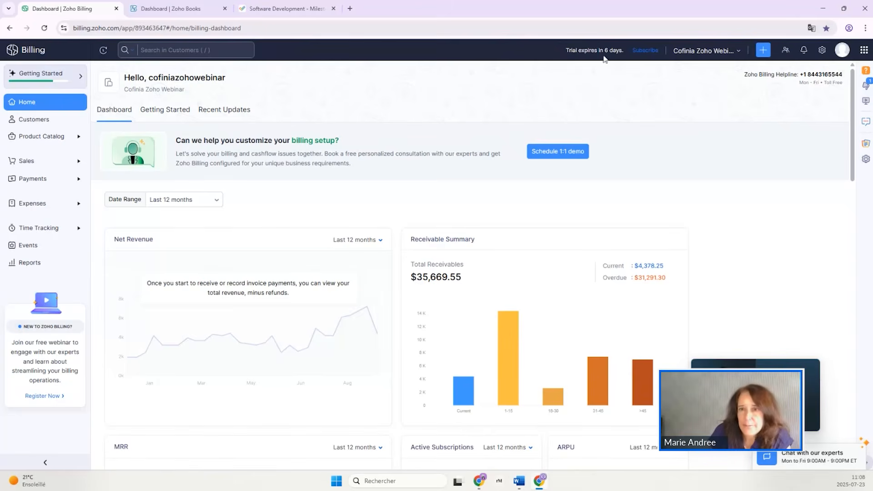
Open the Monthly ED+PE rule from the revenue recognition preferences in the settings.
{"action": "left_click", "coordinate": [822, 52]}
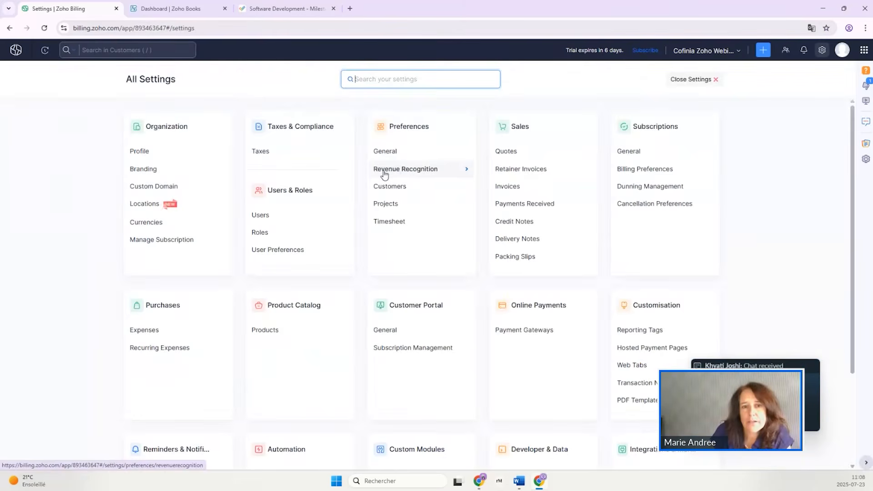
{"action": "left_click", "coordinate": [409, 174]}
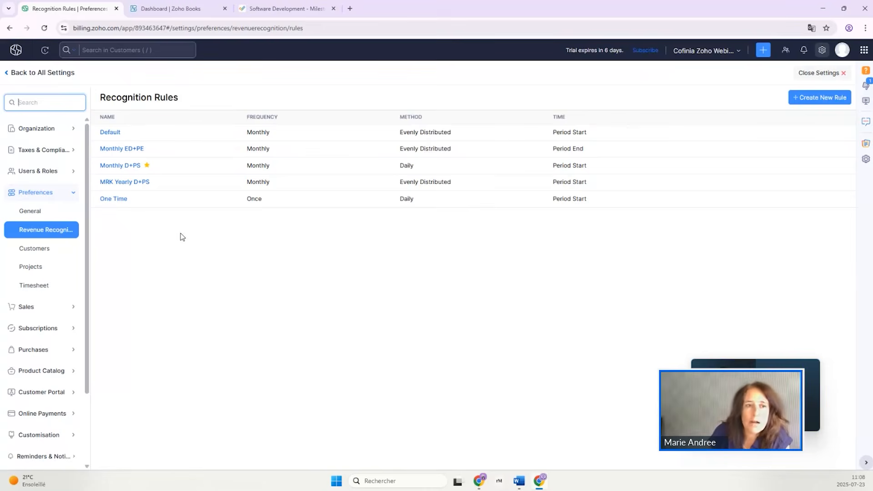
{"action": "left_click", "coordinate": [140, 154]}
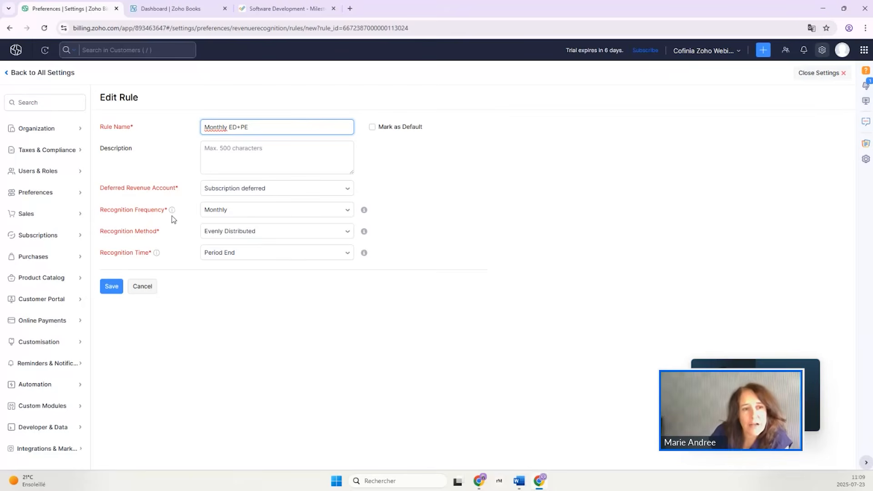
Examine the recognition frequency choices of the Monthly ED+PE rule, keeping the frequency as it is.
{"action": "mouse_move", "coordinate": [172, 214]}
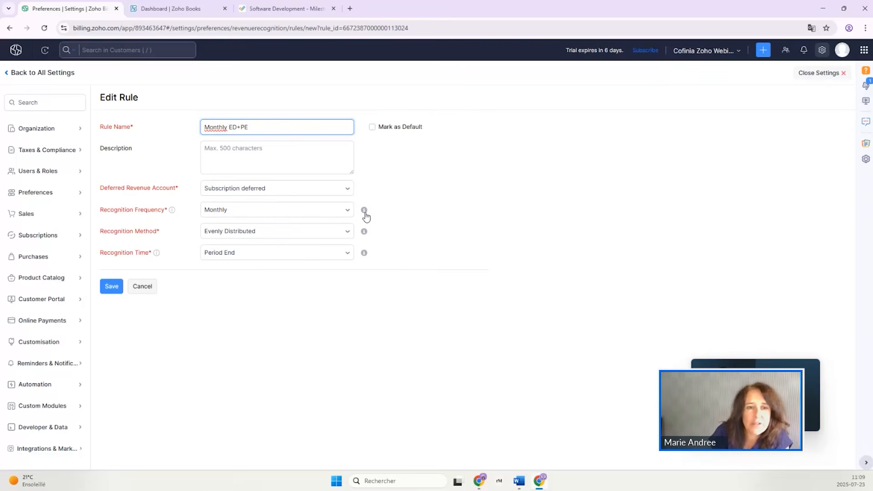
{"action": "left_click", "coordinate": [337, 219]}
{"action": "left_click", "coordinate": [337, 219]}
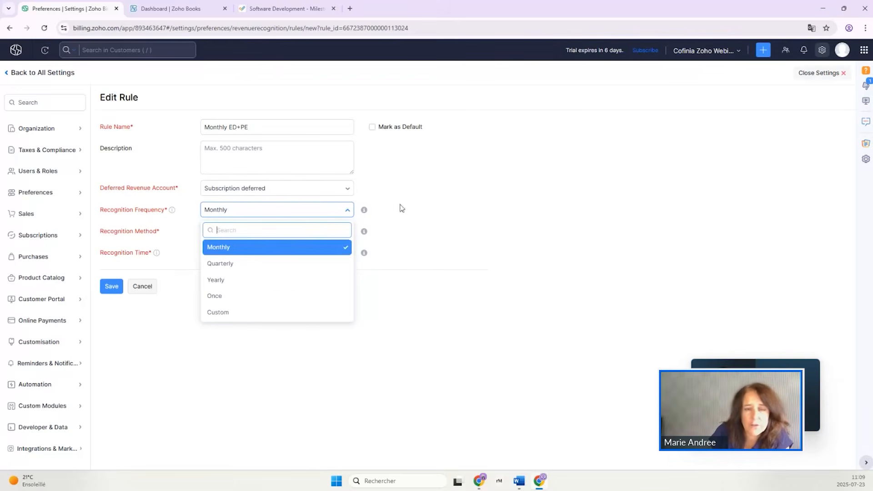
{"action": "left_click", "coordinate": [456, 208]}
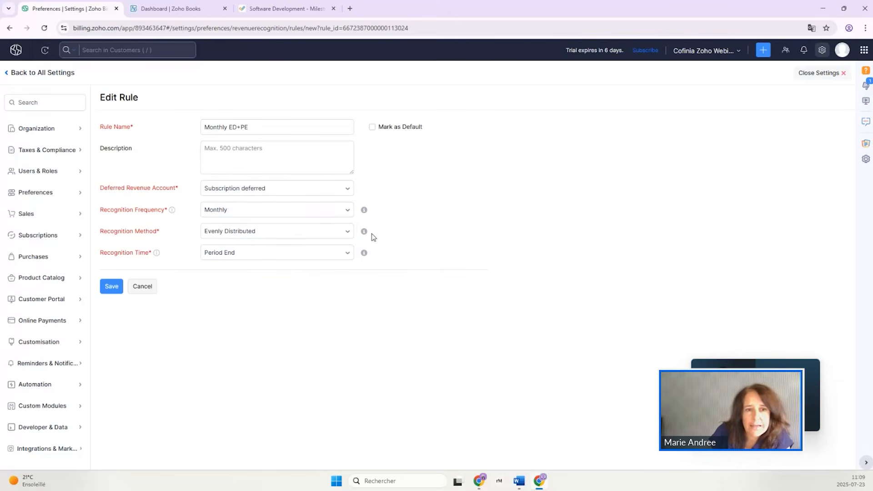
Examine the rule's recognition method and recognition time options, discard the edit and close the settings.
{"action": "mouse_move", "coordinate": [365, 235]}
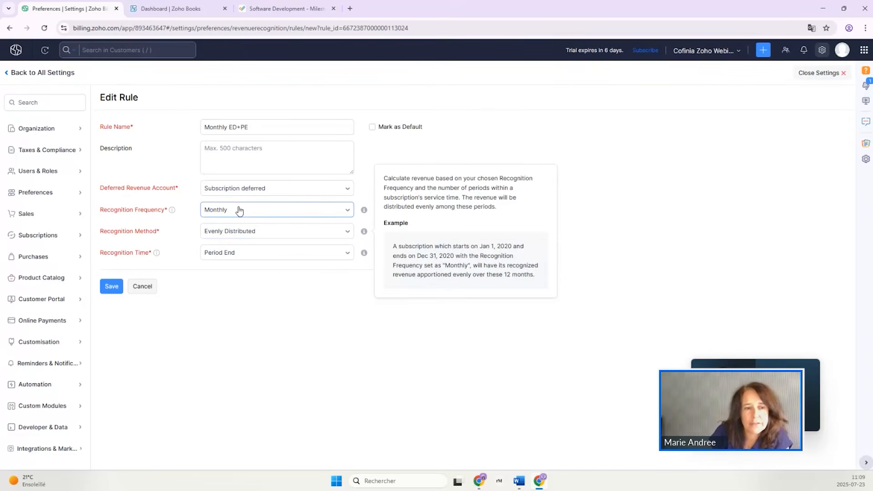
{"action": "left_click", "coordinate": [270, 235]}
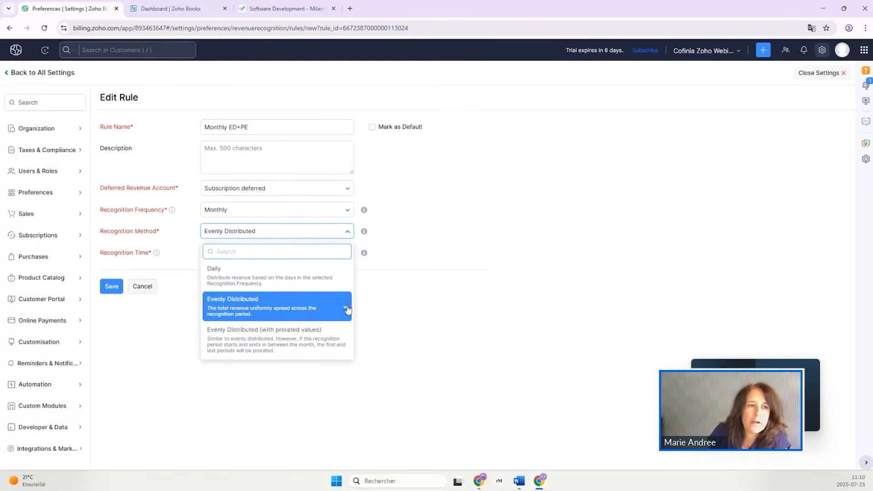
{"action": "left_click", "coordinate": [489, 282]}
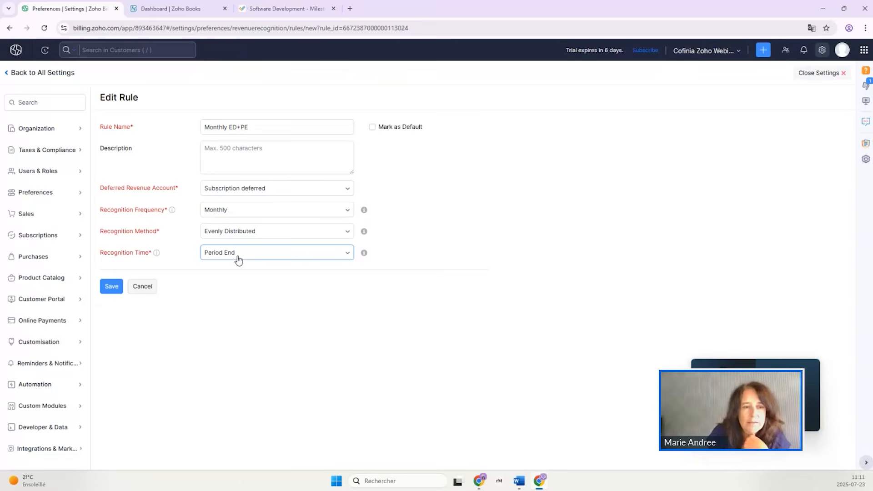
{"action": "left_click", "coordinate": [222, 256]}
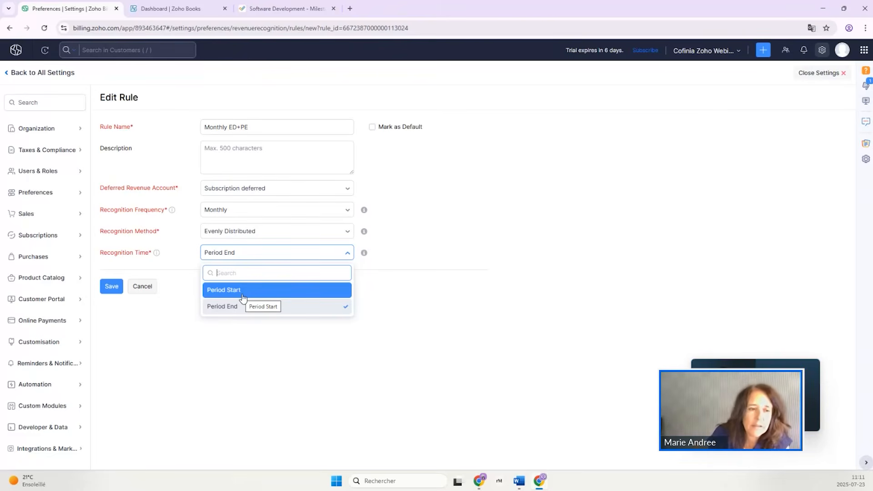
{"action": "left_click", "coordinate": [142, 287]}
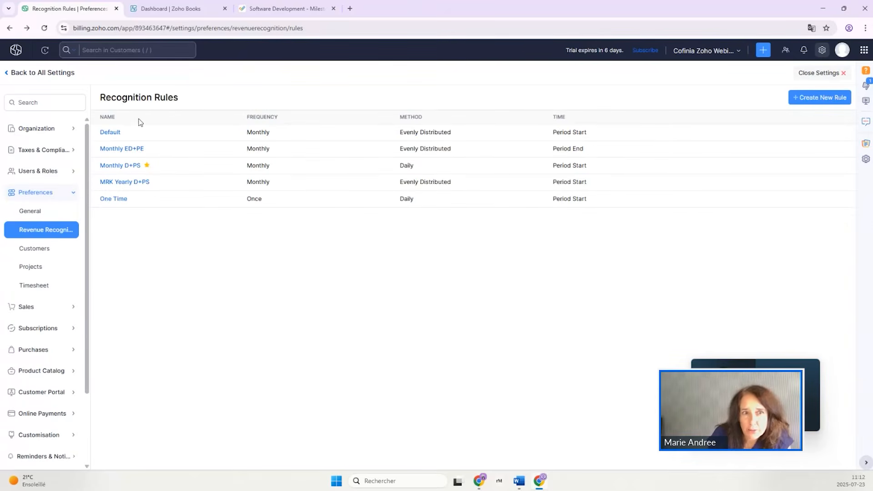
{"action": "left_click", "coordinate": [806, 76]}
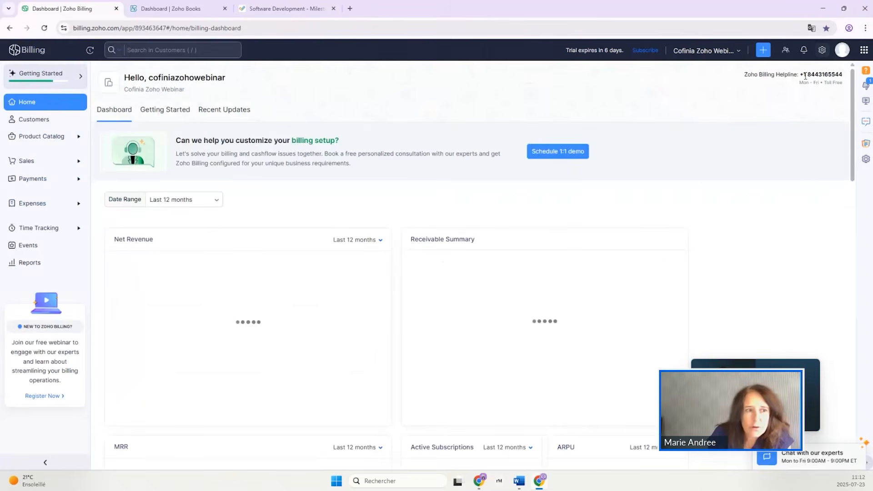
Review the billing, account and revenue recognition settings of the yearly SAAS APP1 plan (SAP1A) in the subscription items, leaving it unsaved.
{"action": "left_click", "coordinate": [37, 141]}
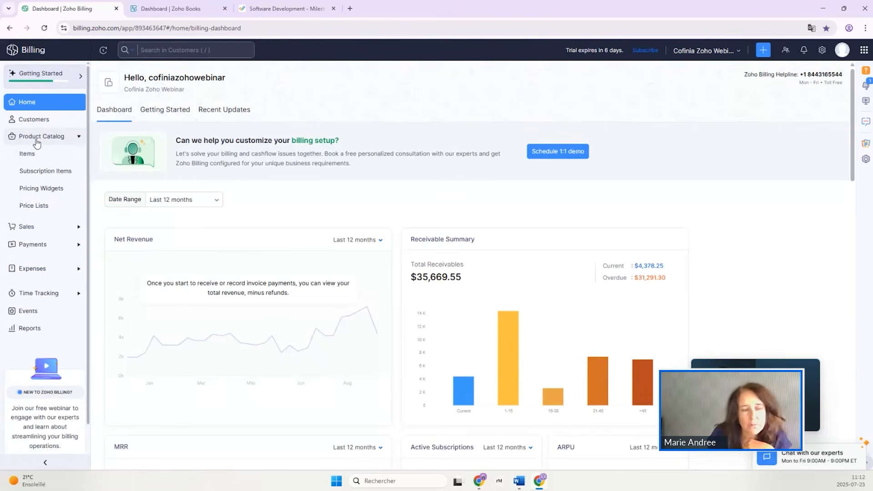
{"action": "left_click", "coordinate": [40, 175]}
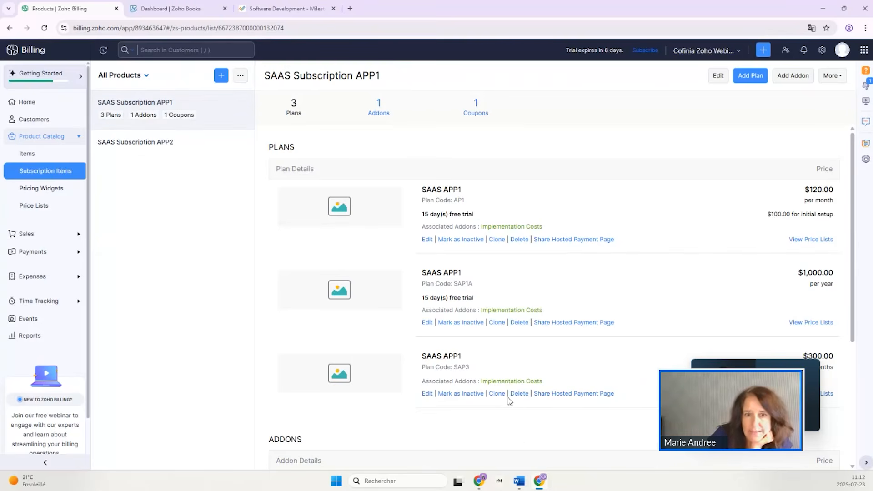
{"action": "left_click", "coordinate": [427, 323]}
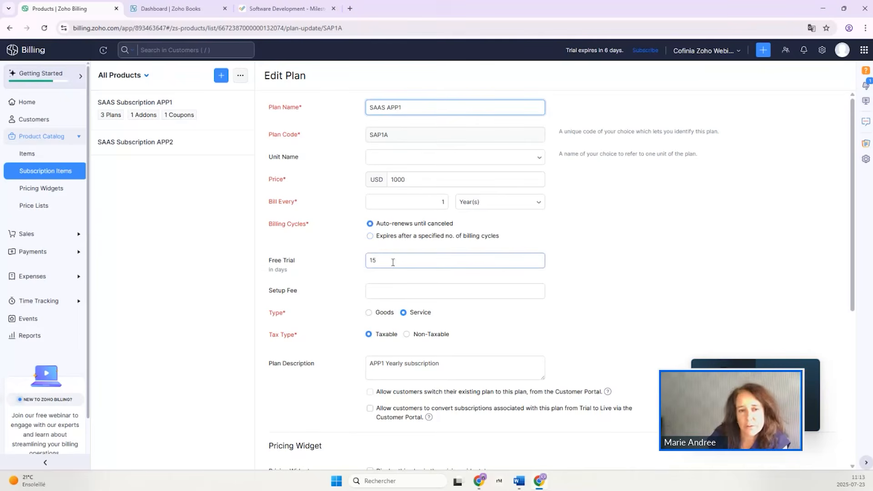
{"action": "left_click", "coordinate": [439, 293]}
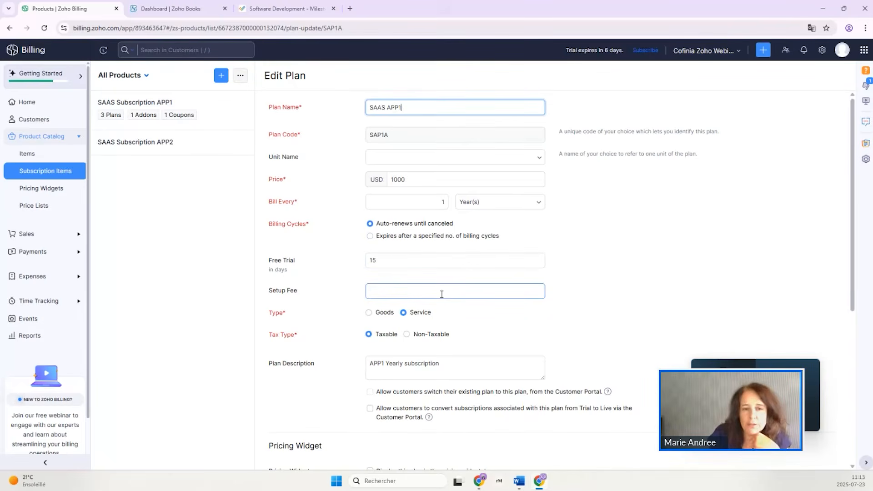
{"action": "scroll", "coordinate": [444, 294], "scroll_direction": "down", "scroll_amount": 4}
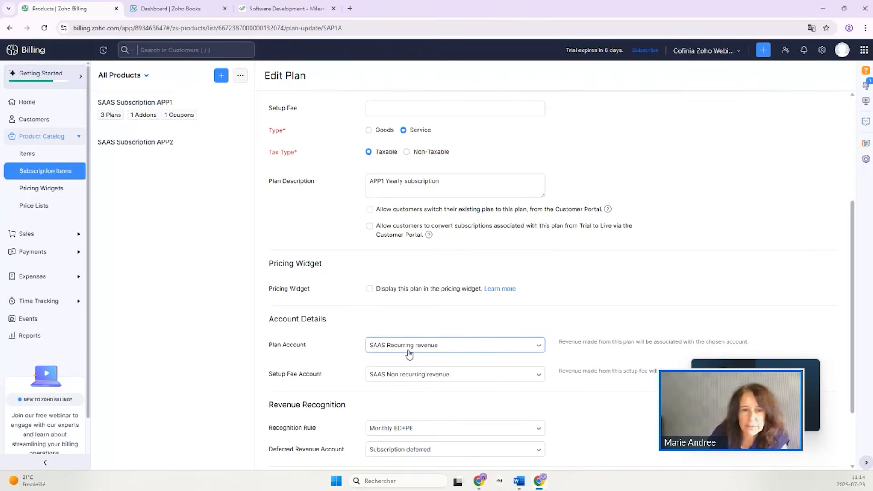
{"action": "scroll", "coordinate": [455, 419], "scroll_direction": "down", "scroll_amount": 2}
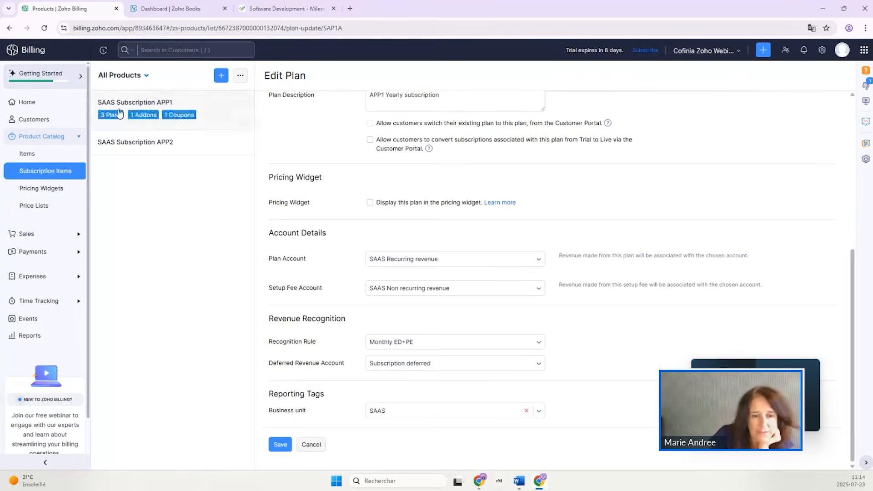
{"action": "left_click", "coordinate": [312, 445]}
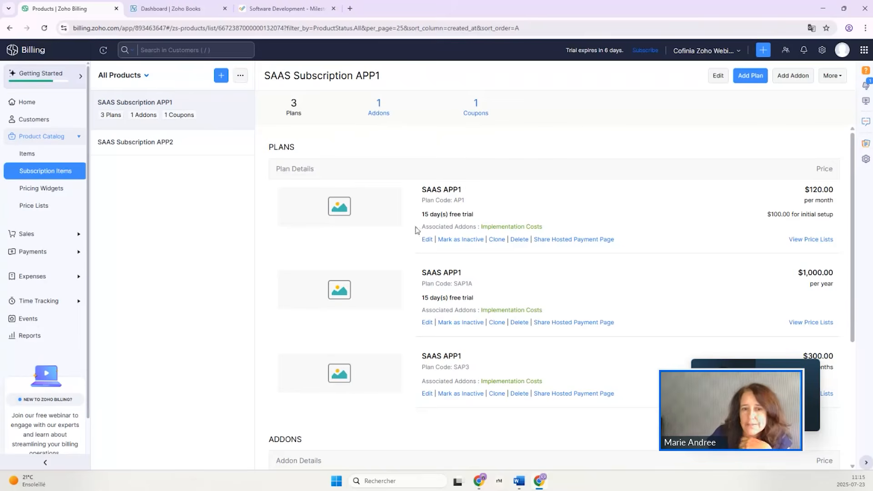
Check the SAP1A plan's setup fee and setup fee account again, and exit without saving.
{"action": "left_click", "coordinate": [428, 322]}
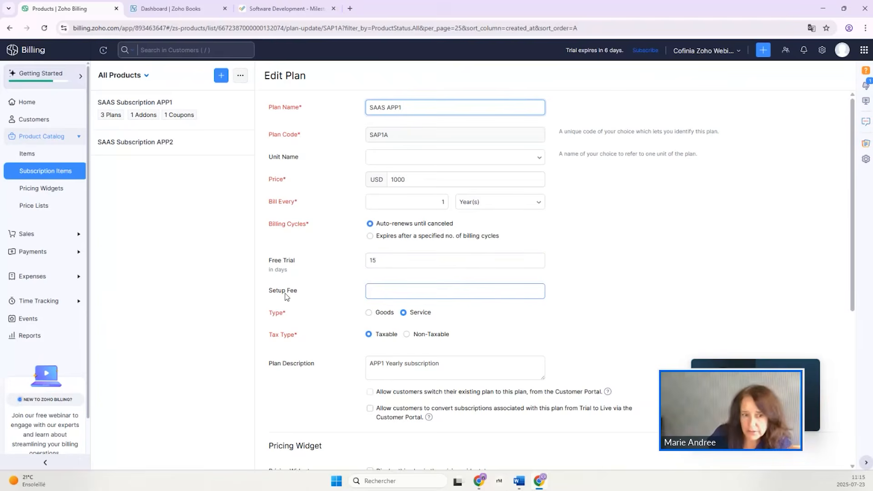
{"action": "scroll", "coordinate": [287, 296], "scroll_direction": "down", "scroll_amount": 6}
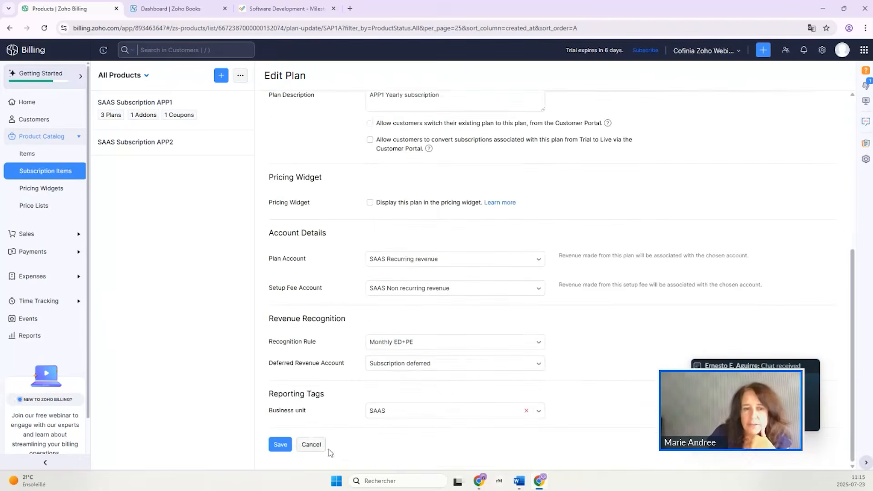
{"action": "left_click", "coordinate": [311, 445]}
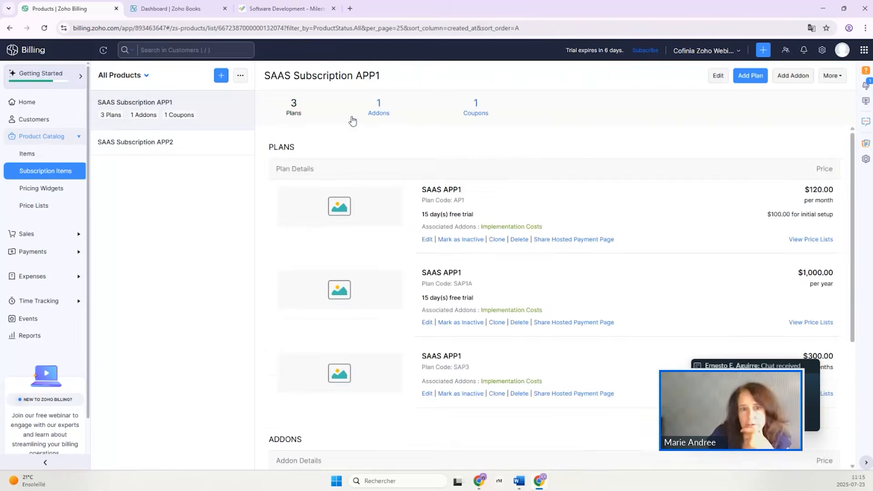
Review the pricing, billing type, account and recognition rule of the Implementation Costs addon, and exit without saving.
{"action": "left_click", "coordinate": [381, 111]}
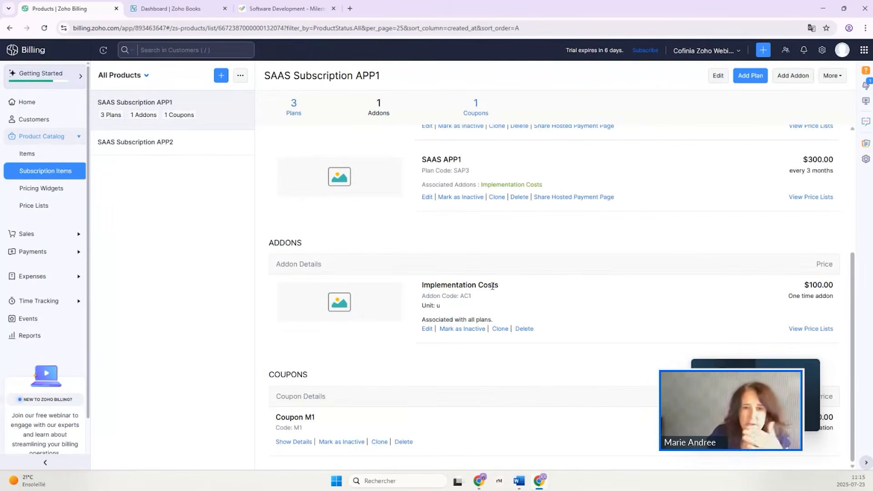
{"action": "left_click", "coordinate": [429, 329]}
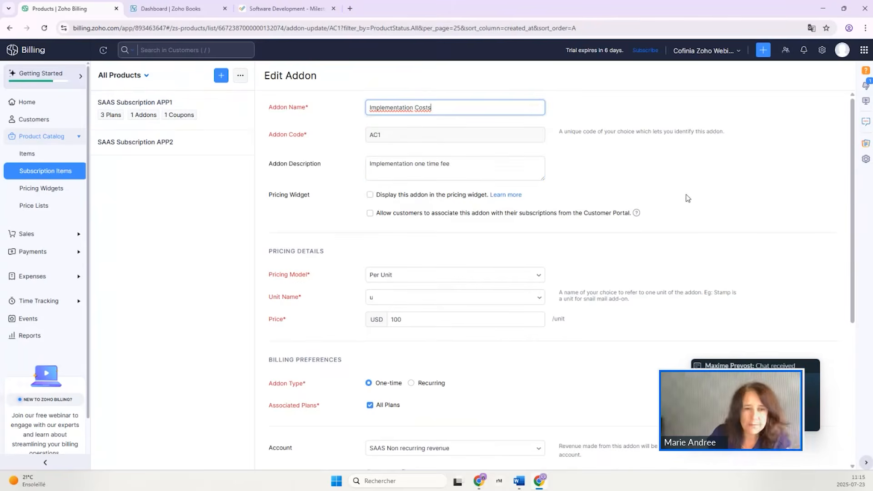
{"action": "scroll", "coordinate": [688, 201], "scroll_direction": "down", "scroll_amount": 1}
{"action": "scroll", "coordinate": [688, 202], "scroll_direction": "down", "scroll_amount": 2}
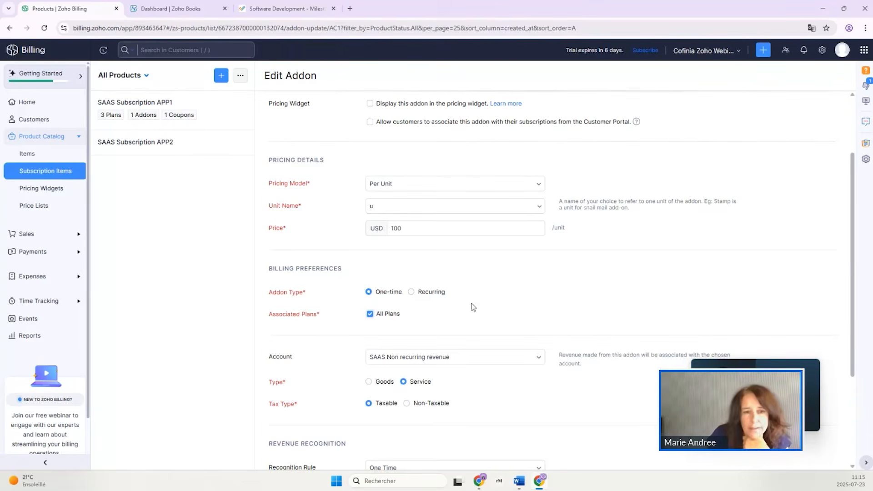
{"action": "scroll", "coordinate": [455, 304], "scroll_direction": "down", "scroll_amount": 2}
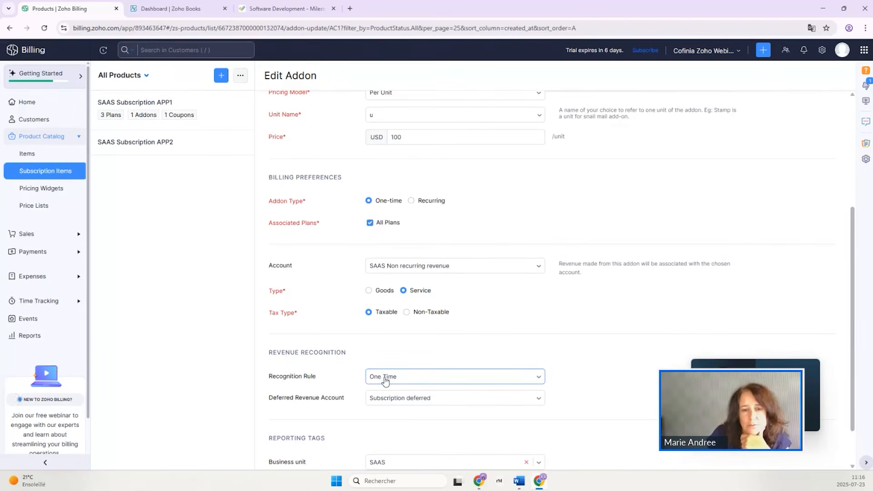
{"action": "scroll", "coordinate": [387, 385], "scroll_direction": "down", "scroll_amount": 1}
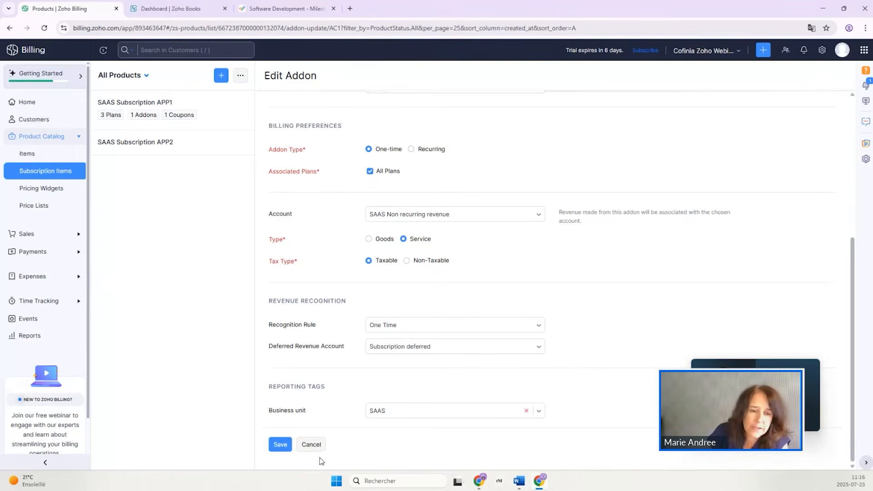
{"action": "left_click", "coordinate": [312, 445]}
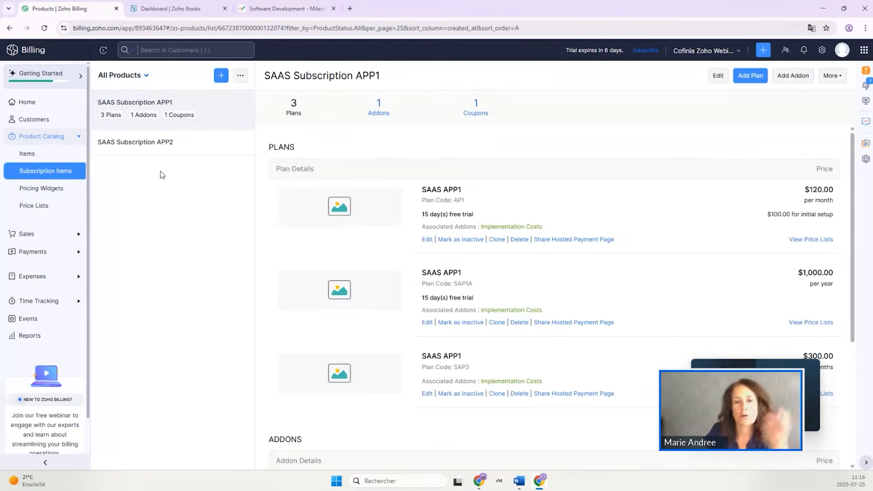
{"action": "left_click_drag", "start_coordinate": [155, 137], "coordinate": [209, 104]}
{"action": "left_click", "coordinate": [209, 107]}
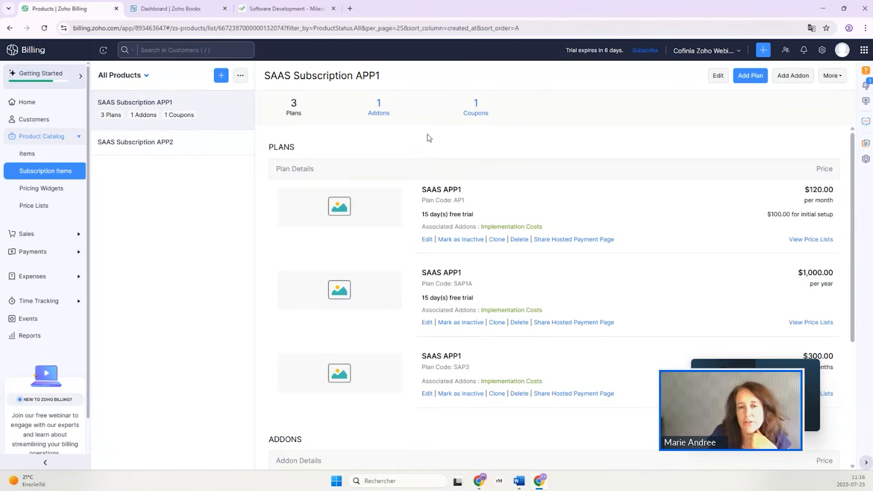
Start a new subscription from the sales subscriptions list and choose SAAS ClientDEF as its customer.
{"action": "left_click", "coordinate": [25, 236]}
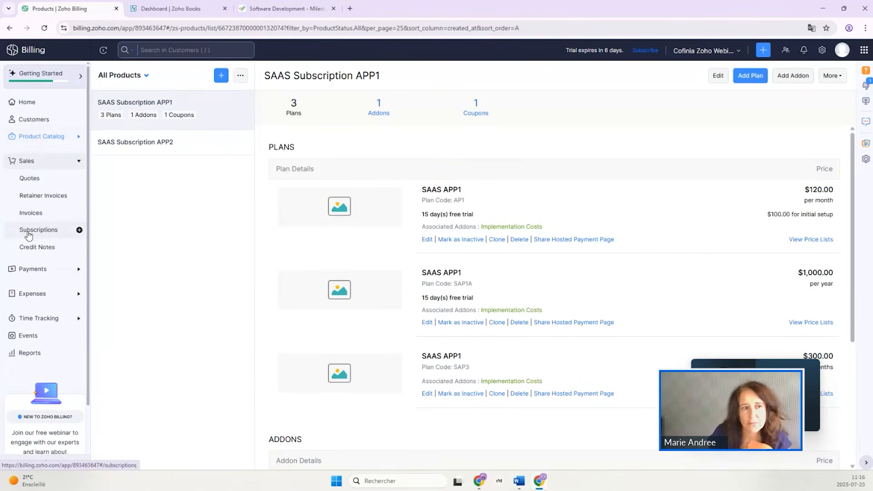
{"action": "left_click", "coordinate": [29, 232]}
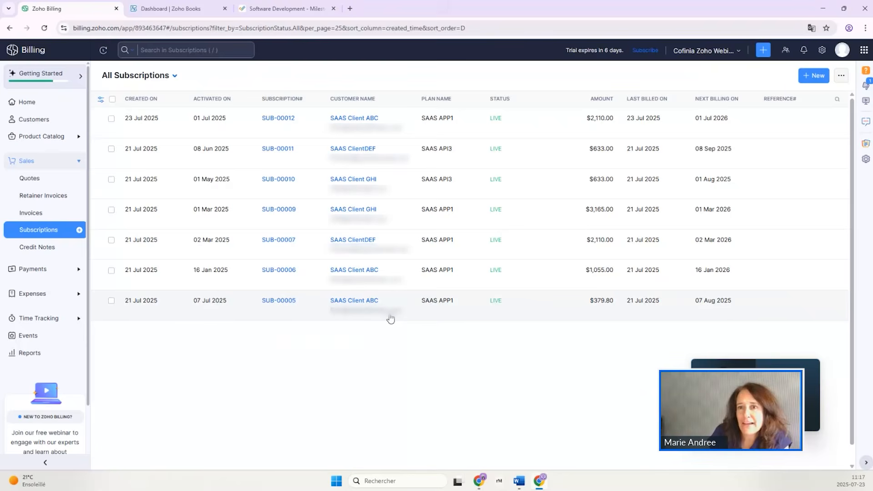
{"action": "left_click", "coordinate": [810, 77]}
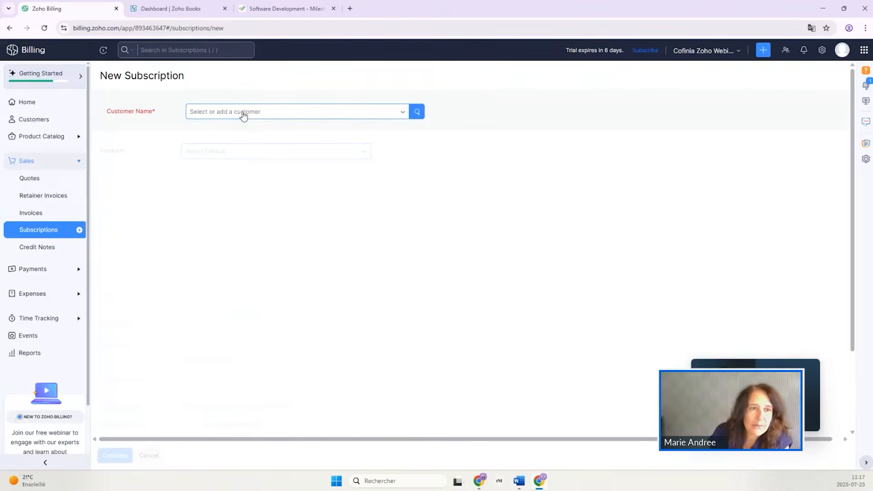
{"action": "left_click", "coordinate": [244, 117]}
{"action": "scroll", "coordinate": [258, 218], "scroll_direction": "down", "scroll_amount": 2}
{"action": "scroll", "coordinate": [258, 218], "scroll_direction": "down", "scroll_amount": 3}
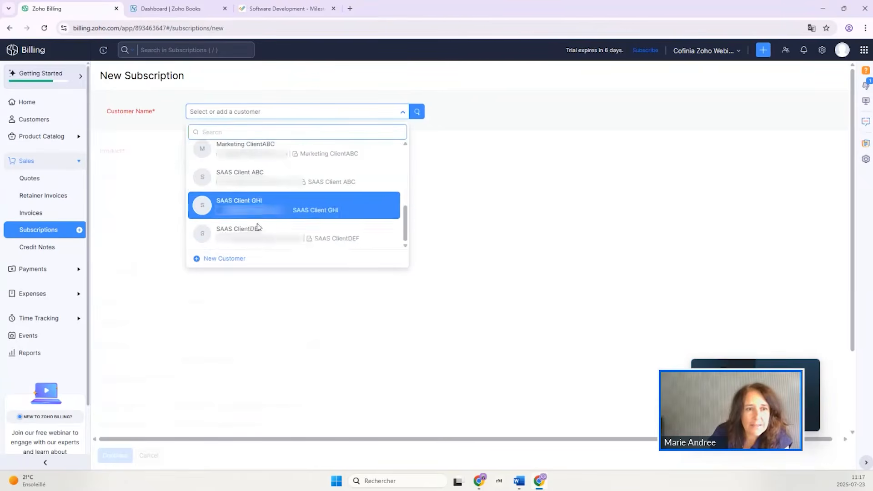
{"action": "left_click", "coordinate": [251, 238]}
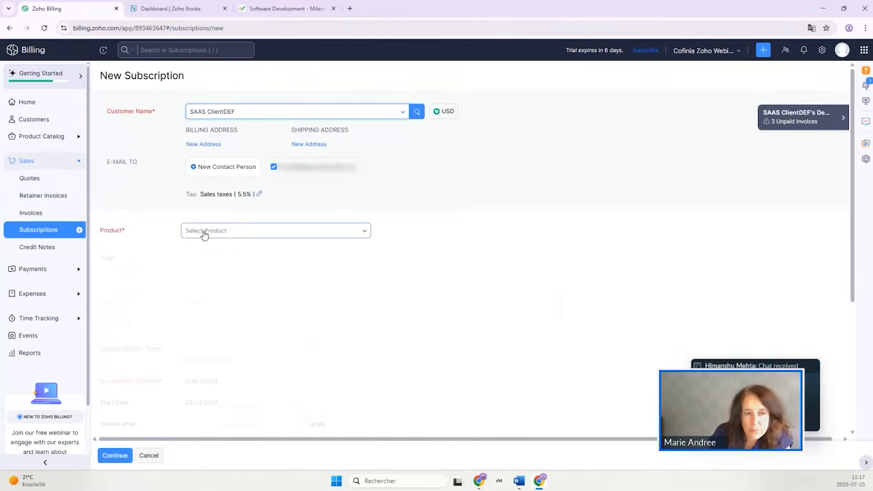
Choose the SAAS Subscription APP1 product and add its SAAS APP1 (SAP1A) plan with a quantity of 2.
{"action": "left_click", "coordinate": [204, 231]}
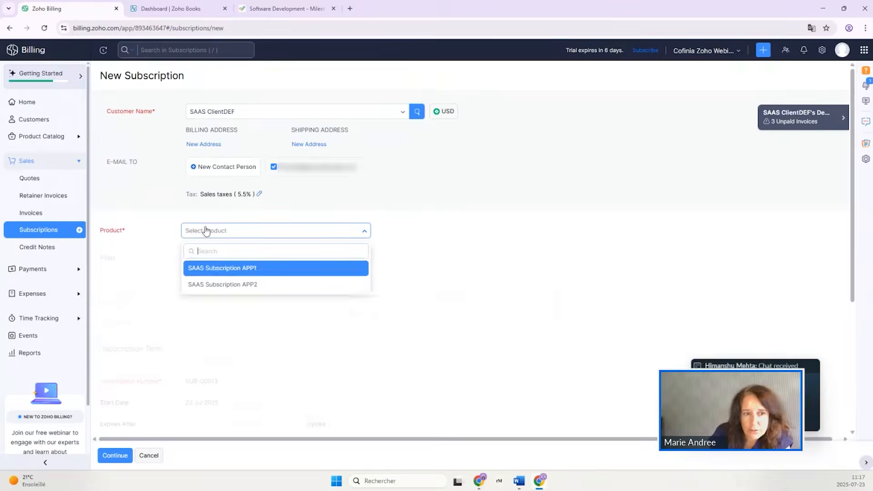
{"action": "left_click", "coordinate": [218, 269]}
{"action": "left_click", "coordinate": [161, 315]}
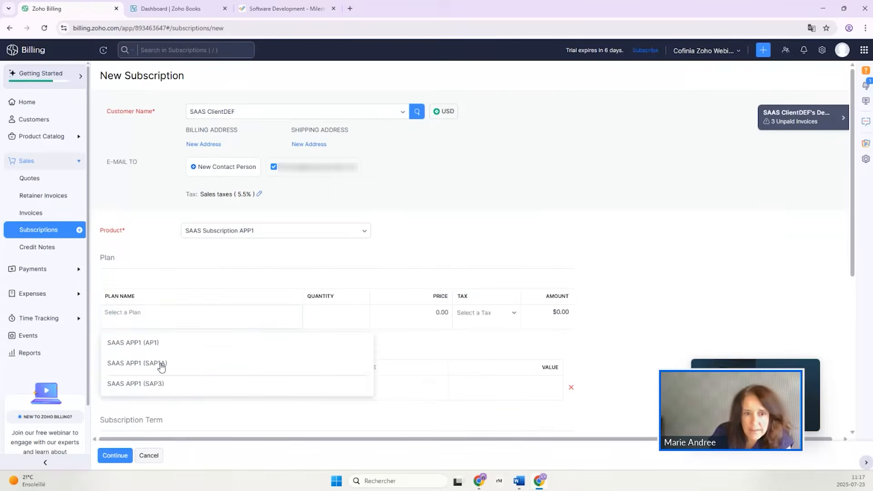
{"action": "left_click", "coordinate": [162, 363]}
{"action": "double_click", "coordinate": [366, 312]}
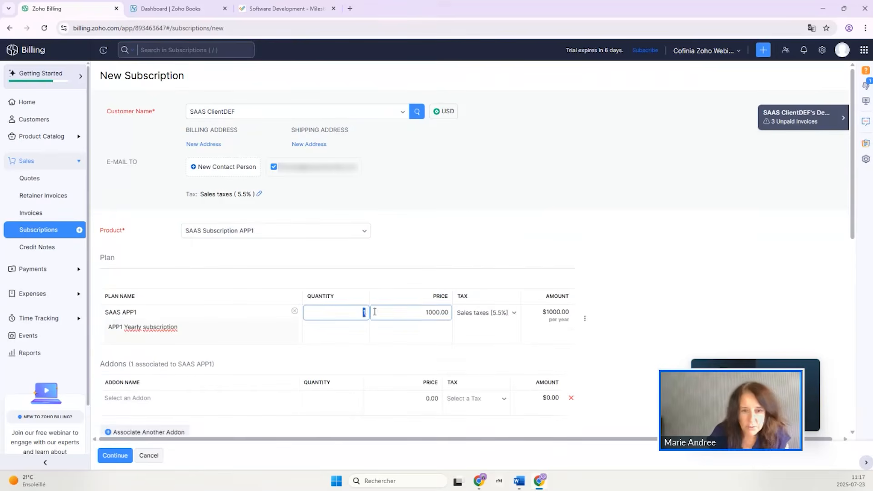
{"action": "type", "text": "2"}
{"action": "left_click", "coordinate": [683, 272]}
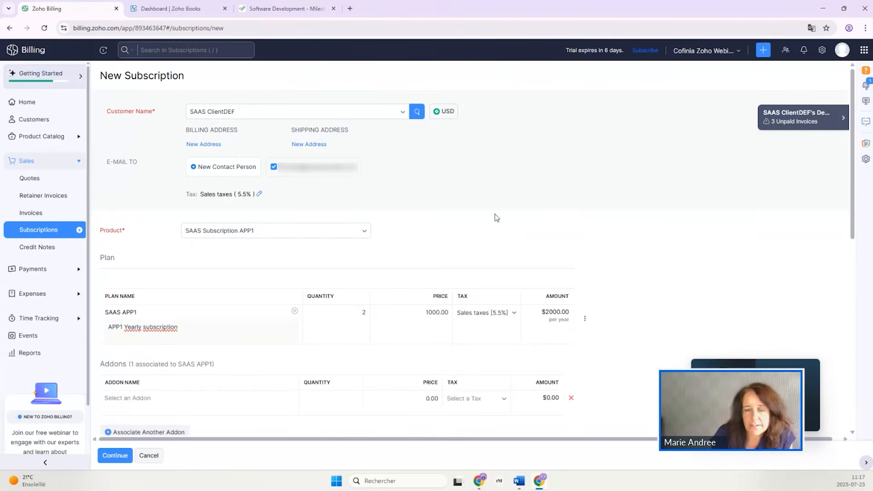
Add the Implementation Costs (AC1) addon to the new subscription.
{"action": "scroll", "coordinate": [620, 282], "scroll_direction": "down", "scroll_amount": 5}
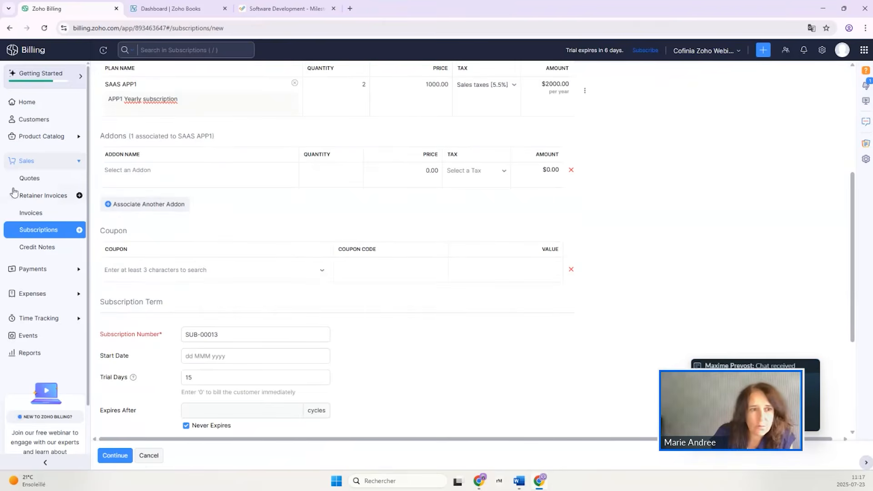
{"action": "left_click", "coordinate": [165, 169]}
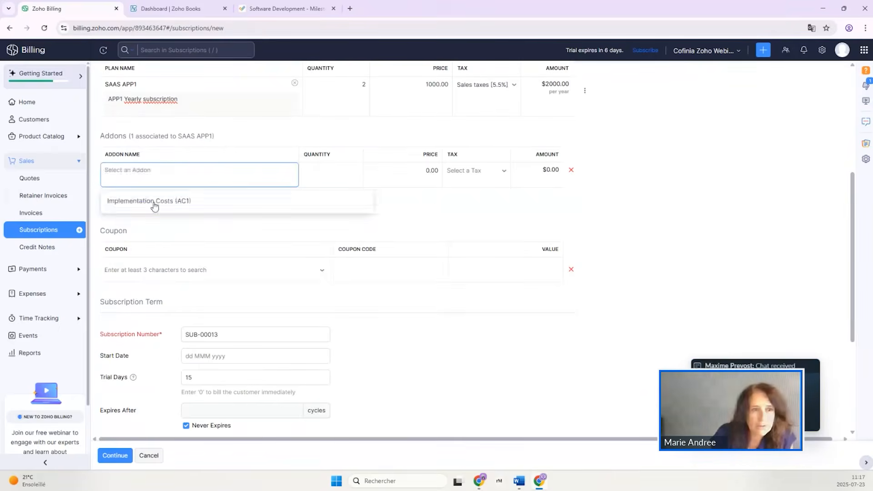
{"action": "left_click", "coordinate": [157, 201]}
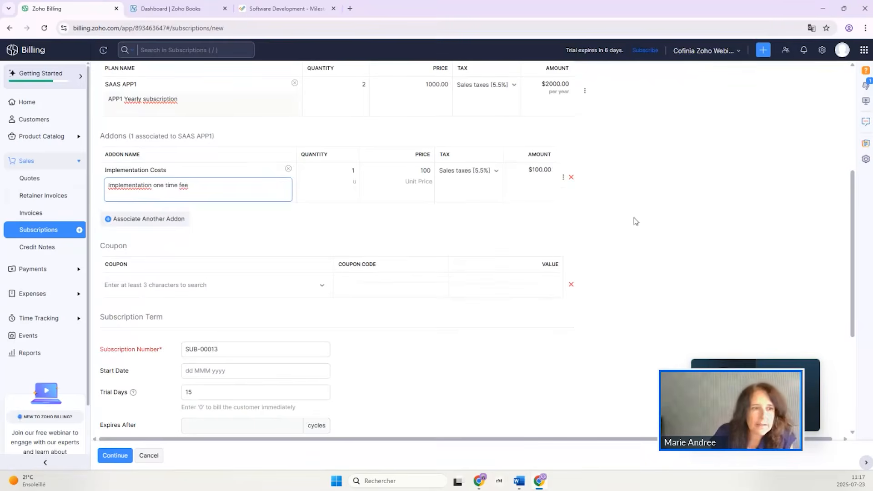
Set the subscription's start date to 01 Jul 2025 and enable creating an invoice for the current billing cycle.
{"action": "scroll", "coordinate": [634, 223], "scroll_direction": "down", "scroll_amount": 2}
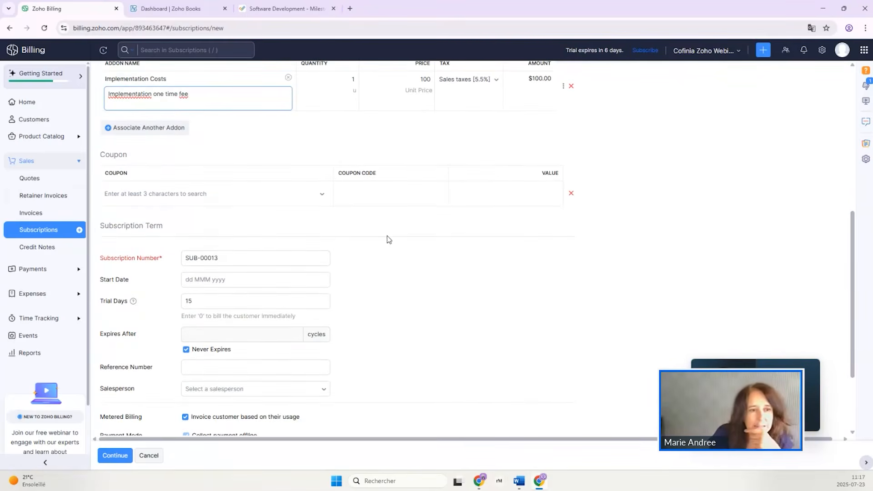
{"action": "scroll", "coordinate": [388, 238], "scroll_direction": "down", "scroll_amount": 1}
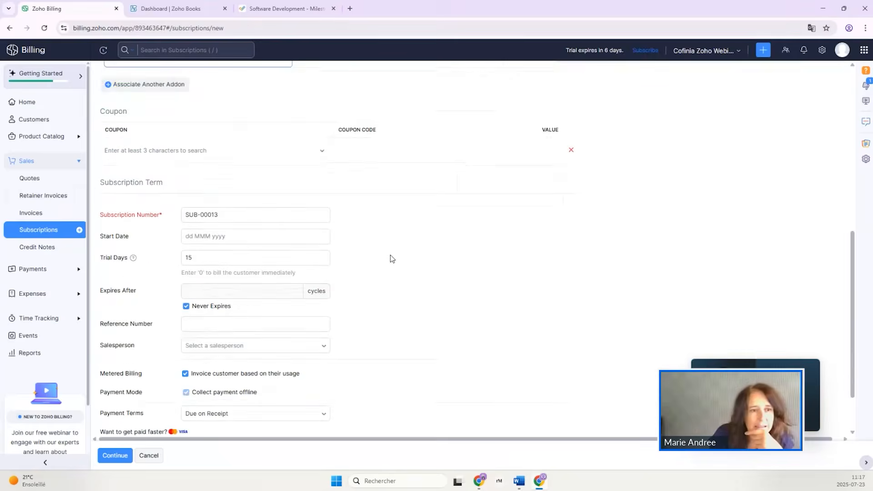
{"action": "left_click", "coordinate": [203, 234]}
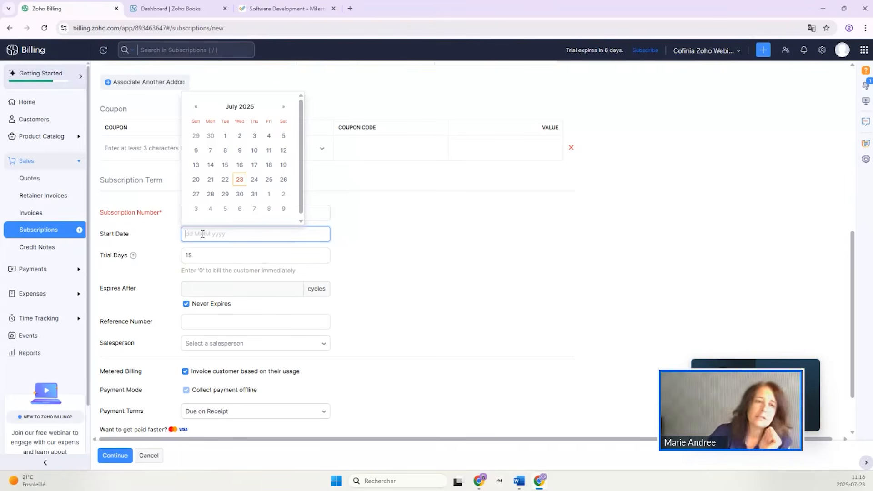
{"action": "left_click", "coordinate": [226, 136]}
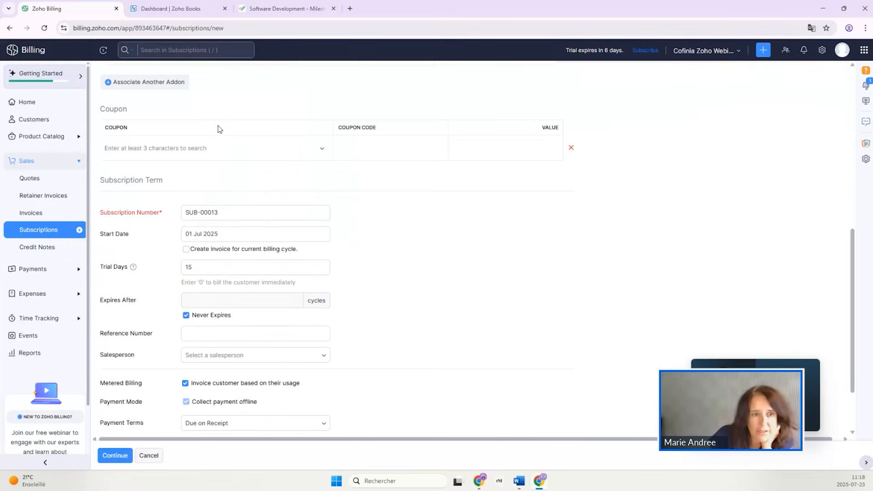
{"action": "left_click", "coordinate": [187, 252]}
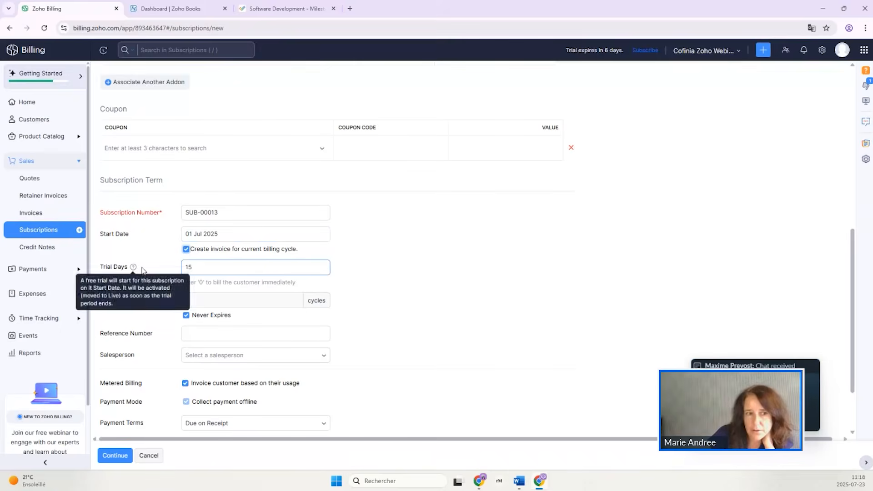
Set the subscription's trial days to 0 and continue to the subscription preview.
{"action": "left_click_drag", "start_coordinate": [205, 271], "coordinate": [183, 269]}
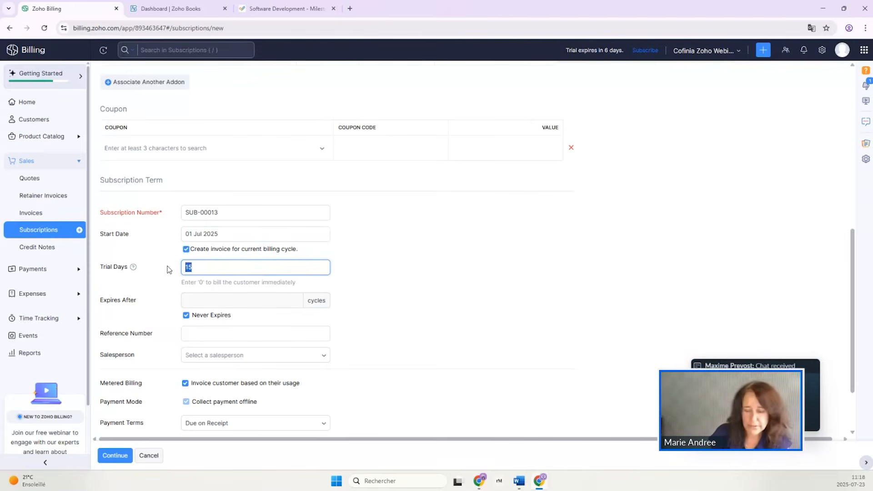
{"action": "type", "text": "0"}
{"action": "left_click", "coordinate": [426, 318]}
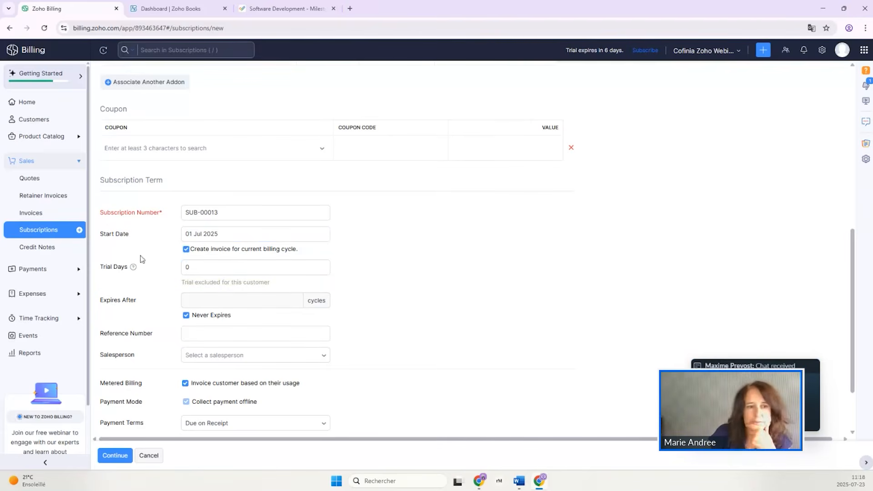
{"action": "scroll", "coordinate": [436, 357], "scroll_direction": "down", "scroll_amount": 2}
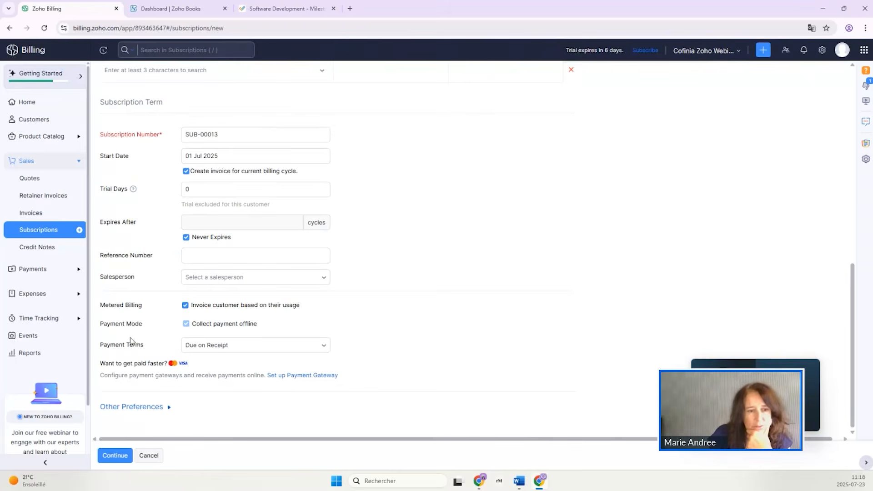
{"action": "left_click", "coordinate": [116, 457]}
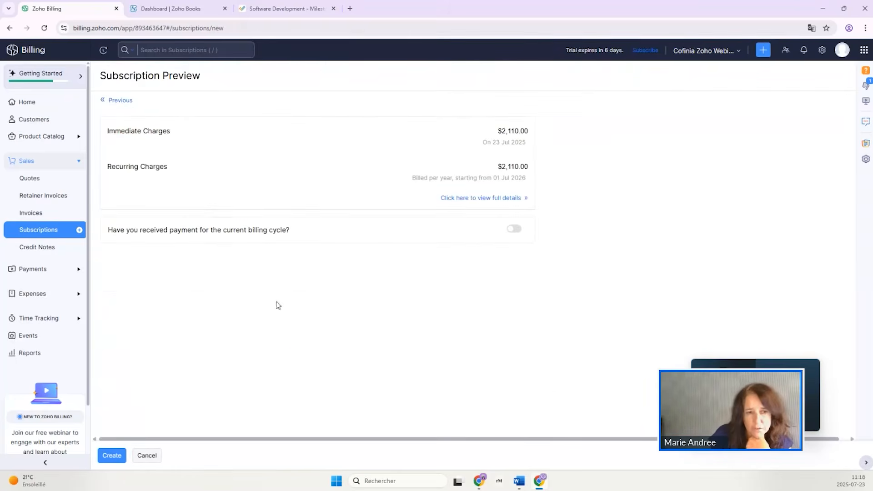
Return to the subscription form, turn off usage-based metered billing, and create the subscription.
{"action": "left_click", "coordinate": [118, 101]}
{"action": "scroll", "coordinate": [174, 407], "scroll_direction": "down", "scroll_amount": 10}
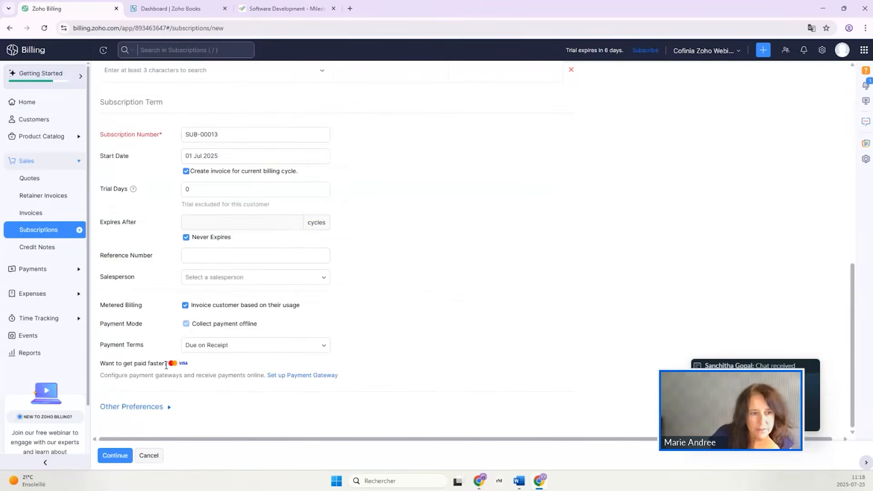
{"action": "left_click", "coordinate": [136, 407]}
{"action": "scroll", "coordinate": [257, 327], "scroll_direction": "down", "scroll_amount": 2}
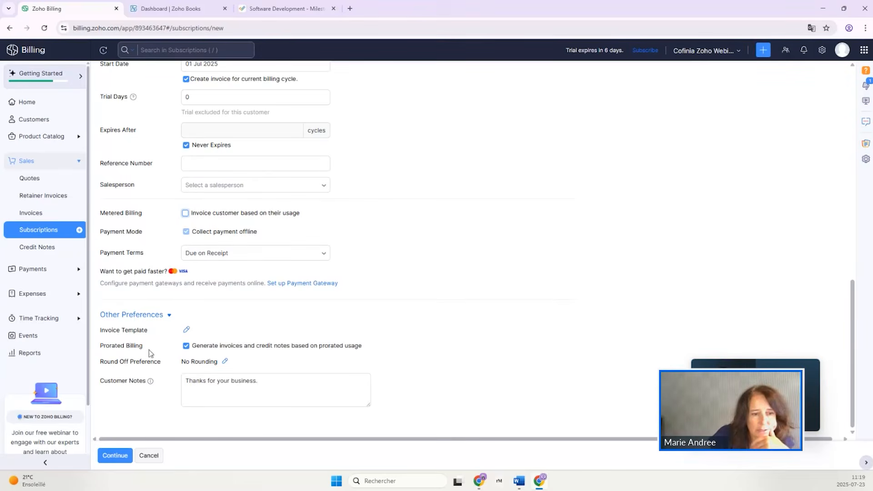
{"action": "left_click", "coordinate": [111, 455]}
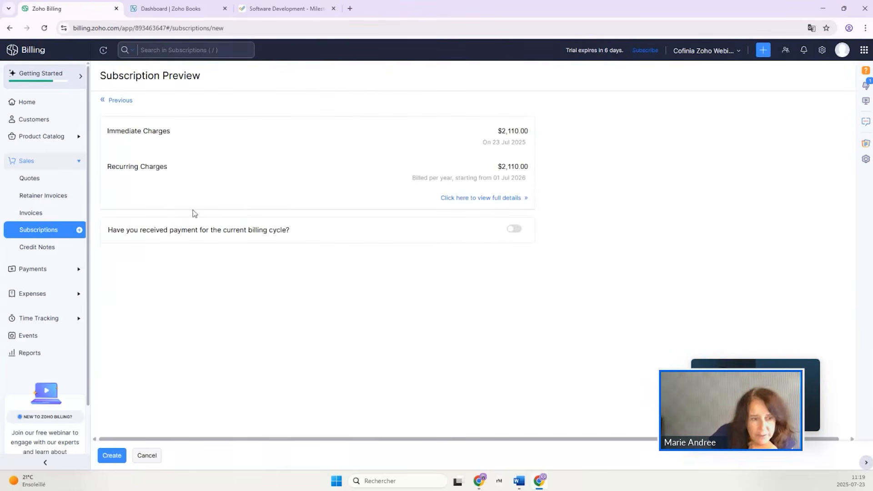
{"action": "left_click", "coordinate": [110, 456]}
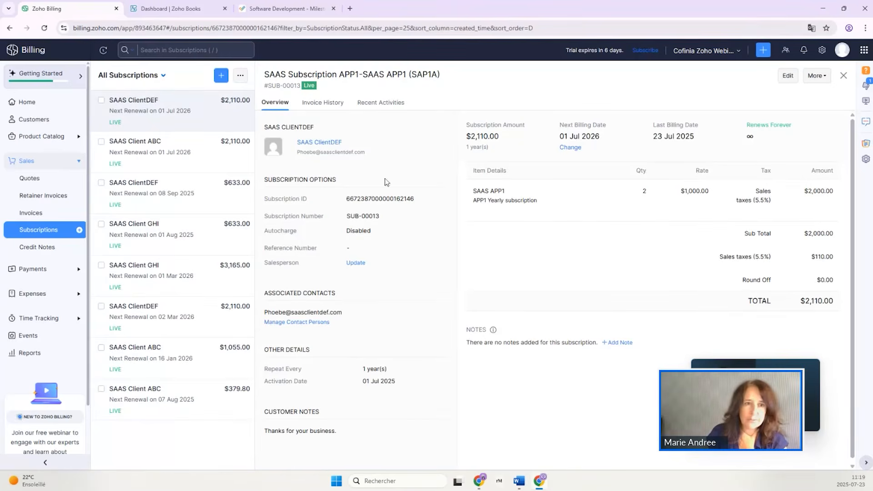
Open the invoice from the new subscription's invoice history and examine its revenue recognition details.
{"action": "left_click", "coordinate": [326, 107]}
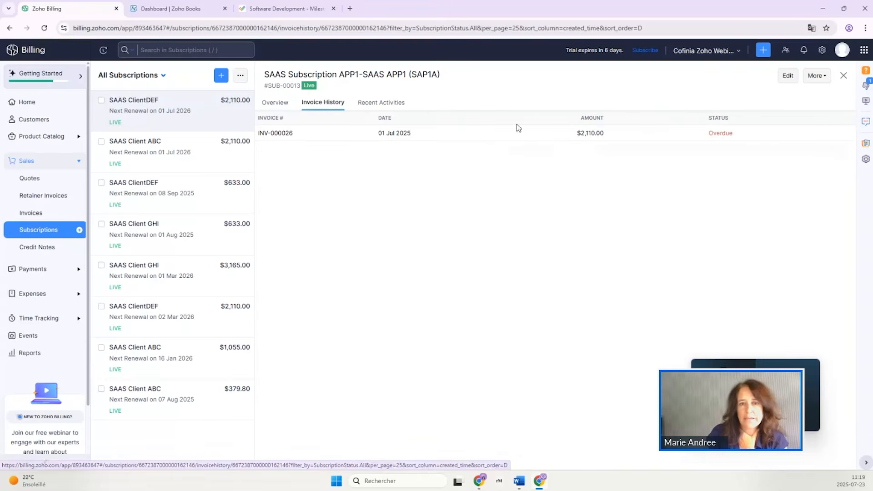
{"action": "left_click", "coordinate": [494, 139]}
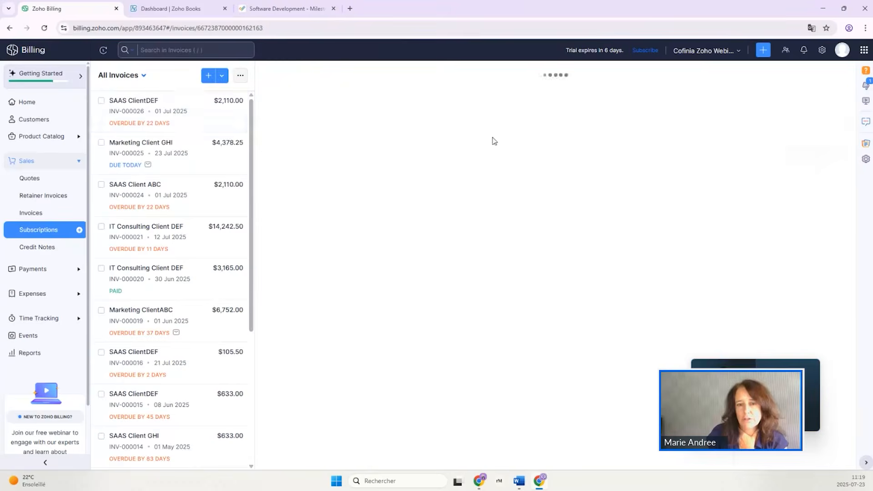
{"action": "scroll", "coordinate": [482, 275], "scroll_direction": "down", "scroll_amount": 5}
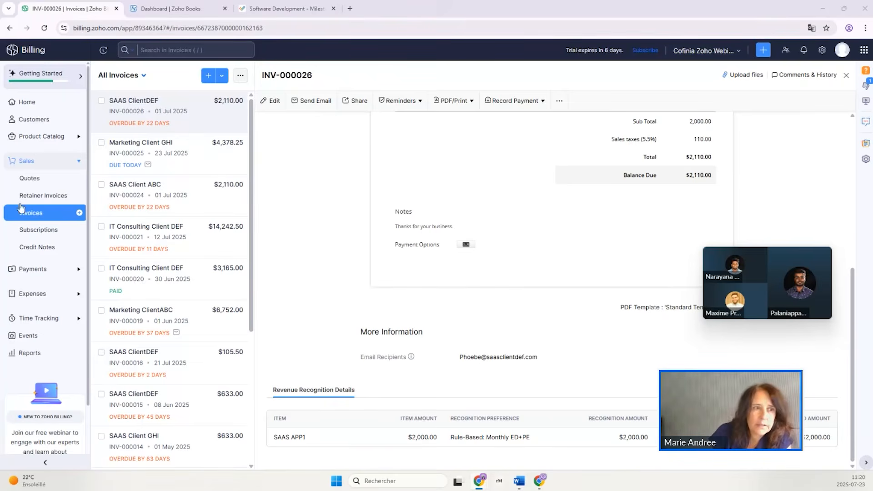
Review the account and revenue recognition settings of the monthly SAAS APP1 plan (AP1), and exit without saving.
{"action": "left_click", "coordinate": [53, 137]}
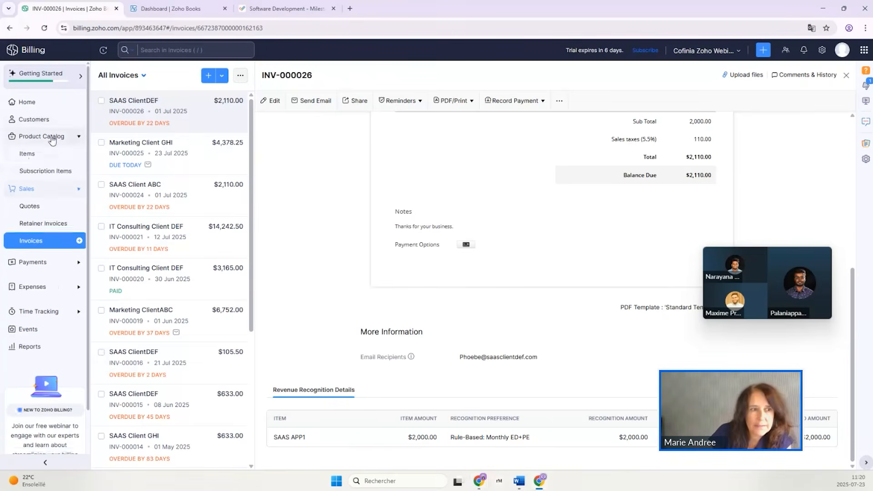
{"action": "left_click", "coordinate": [31, 171]}
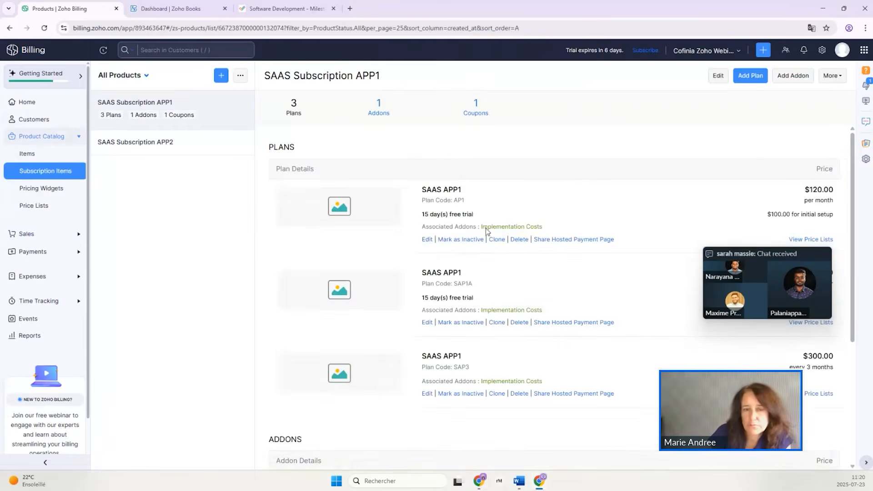
{"action": "left_click", "coordinate": [427, 240]}
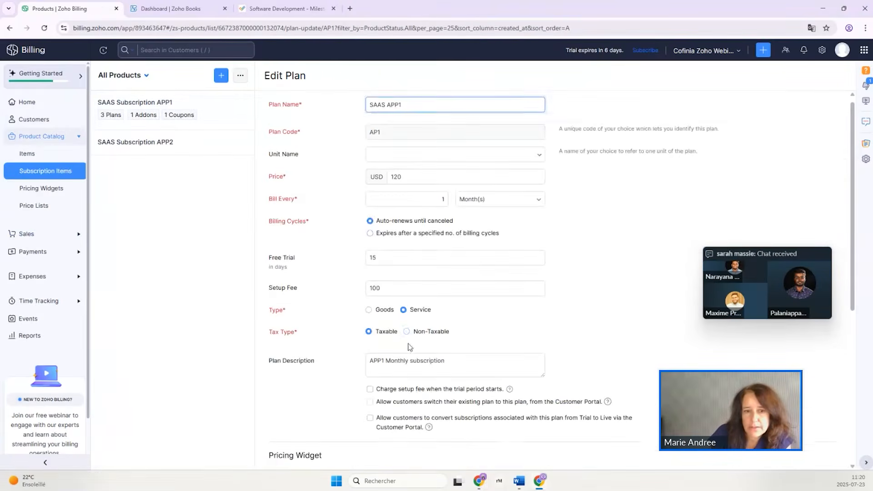
{"action": "scroll", "coordinate": [410, 347], "scroll_direction": "down", "scroll_amount": 6}
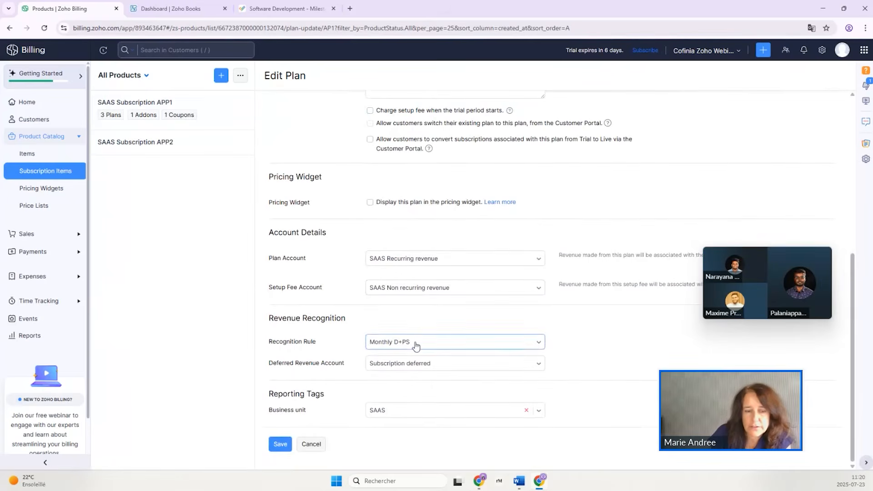
{"action": "left_click", "coordinate": [312, 445]}
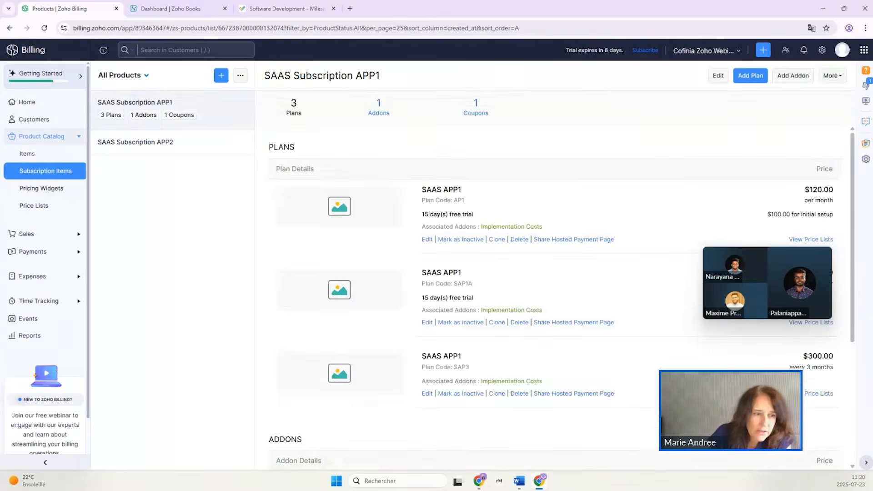
Examine the Sales by Customer report for this year and return to the reports center.
{"action": "left_click", "coordinate": [32, 337]}
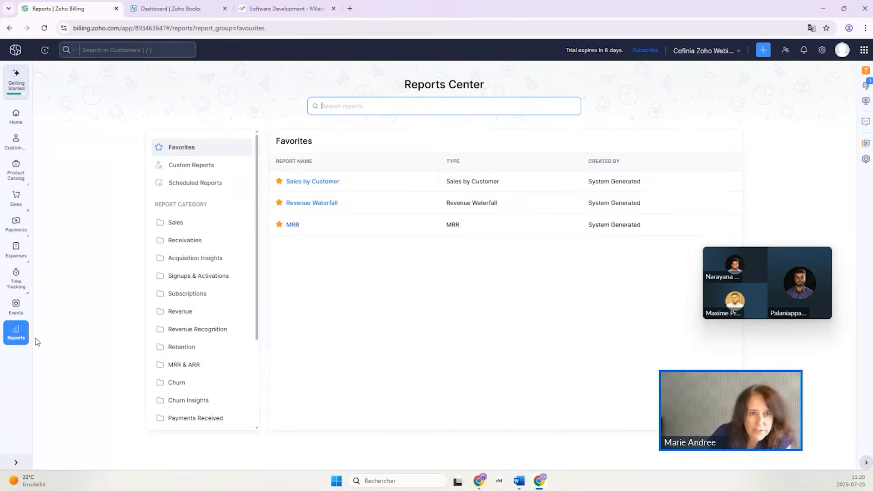
{"action": "left_click", "coordinate": [319, 183]}
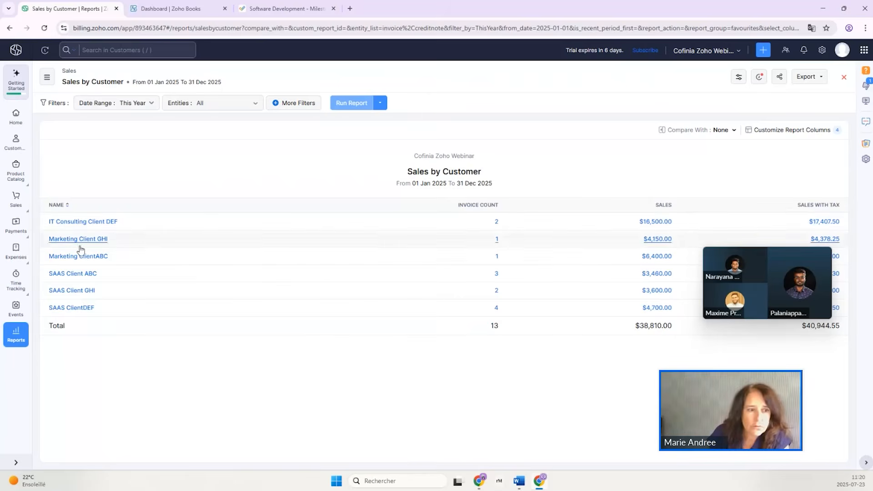
{"action": "left_click", "coordinate": [16, 335]}
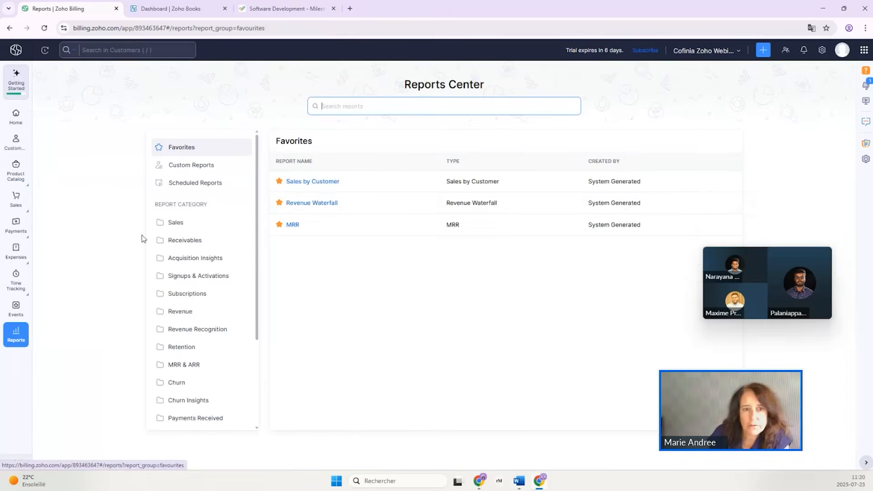
Examine billed, recognized and deferred revenue in this year's Revenue Waterfall report, and open the Monthly Recurring Revenue (MRR) report.
{"action": "left_click", "coordinate": [326, 206]}
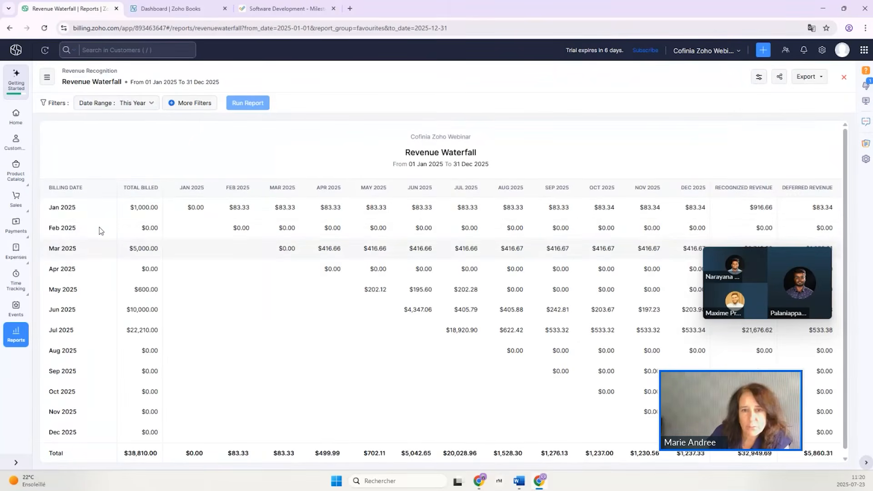
{"action": "scroll", "coordinate": [541, 429], "scroll_direction": "down", "scroll_amount": 1}
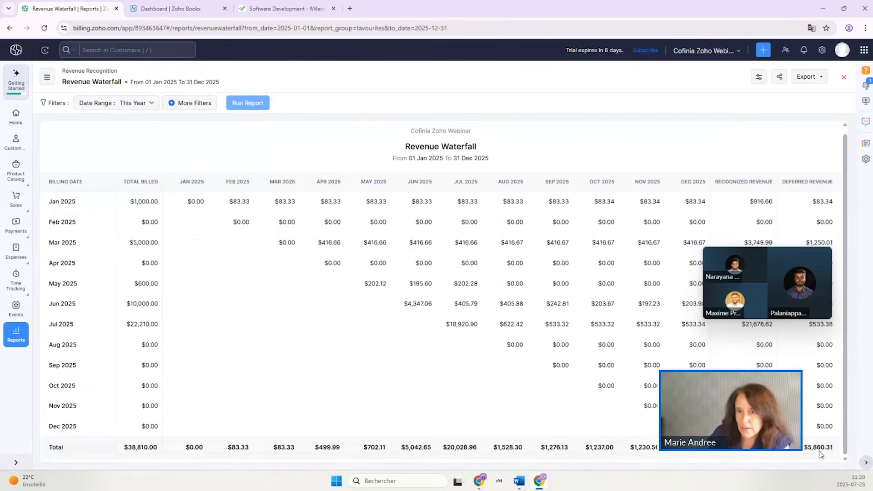
{"action": "left_click_drag", "start_coordinate": [734, 256], "coordinate": [551, 77]}
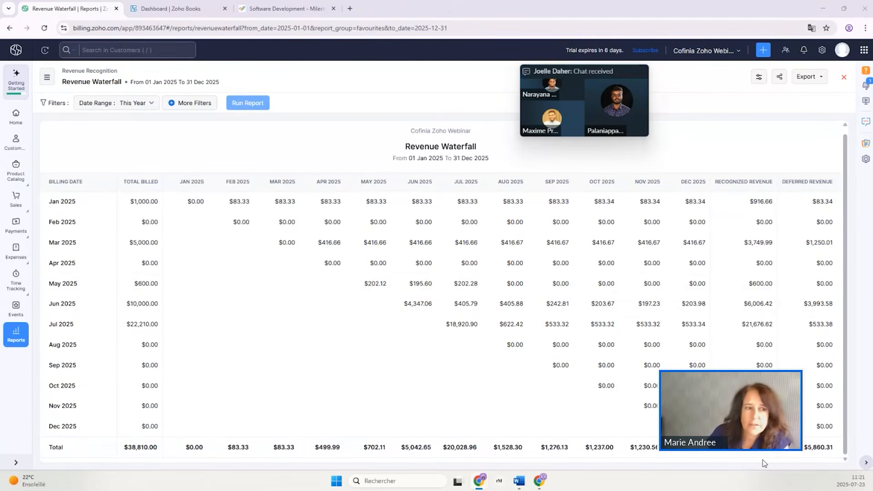
{"action": "left_click", "coordinate": [16, 340]}
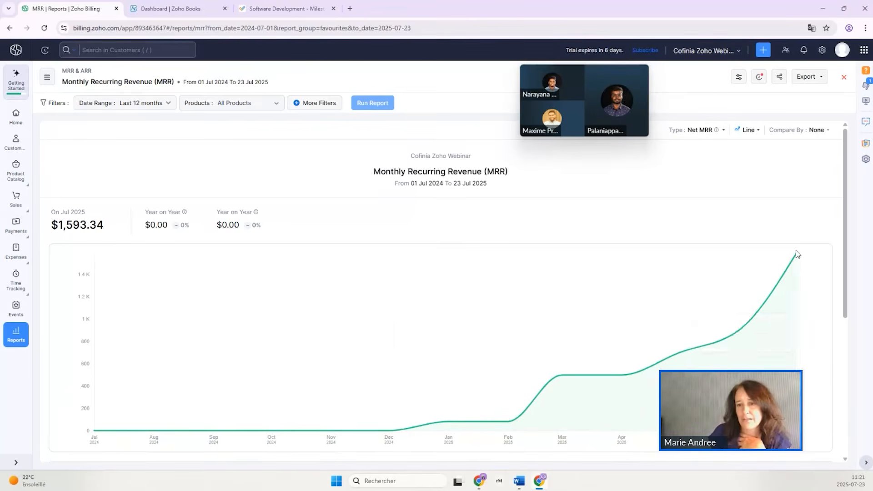
Switch to Zoho Books, open SAAS ClientDEF's invoice dated 01 Jul 2025, and examine its journal entries.
{"action": "mouse_move", "coordinate": [796, 254]}
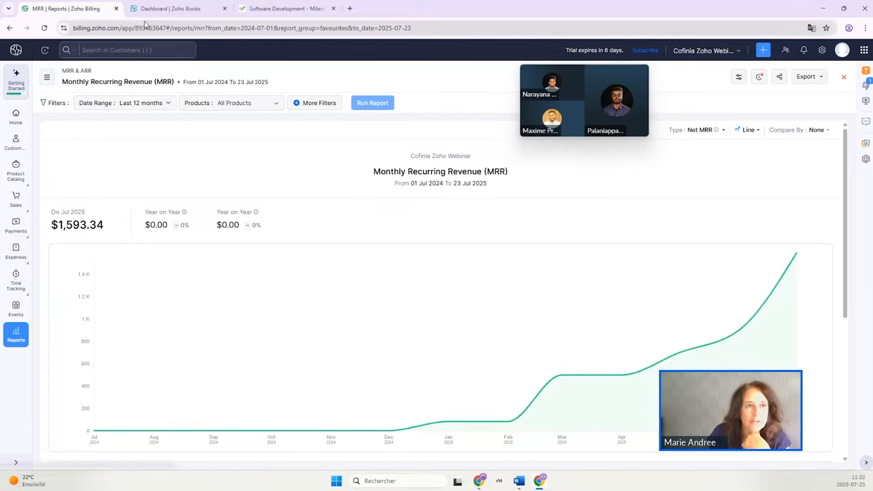
{"action": "left_click", "coordinate": [170, 9]}
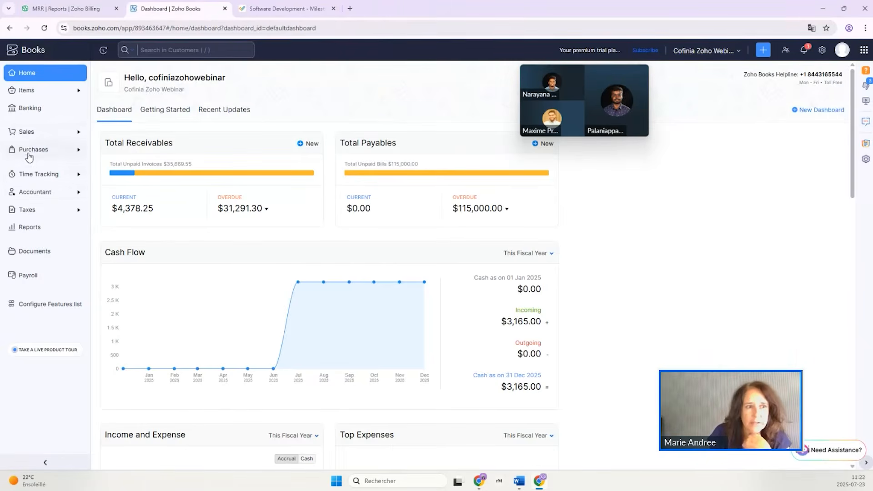
{"action": "left_click", "coordinate": [26, 132]}
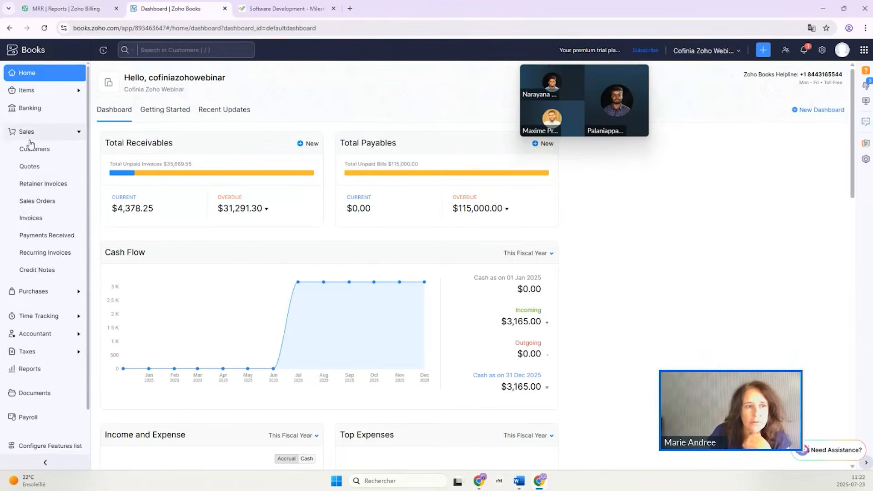
{"action": "left_click", "coordinate": [26, 218]}
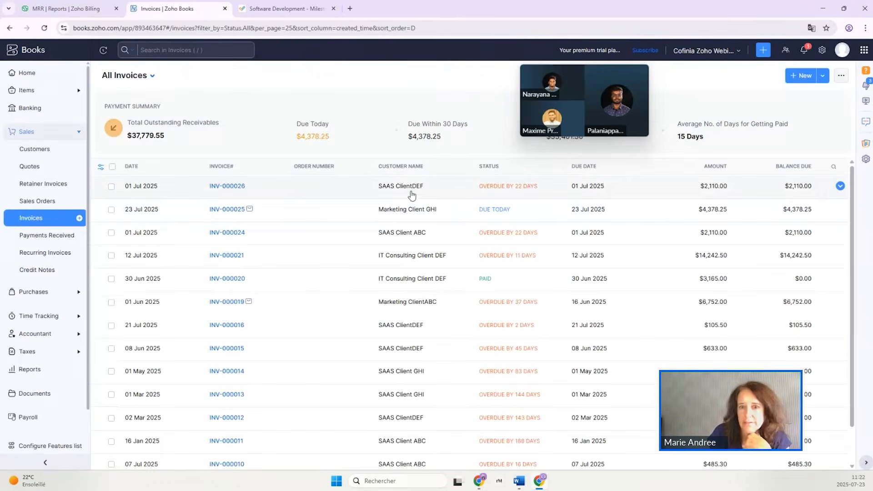
{"action": "left_click", "coordinate": [410, 193]}
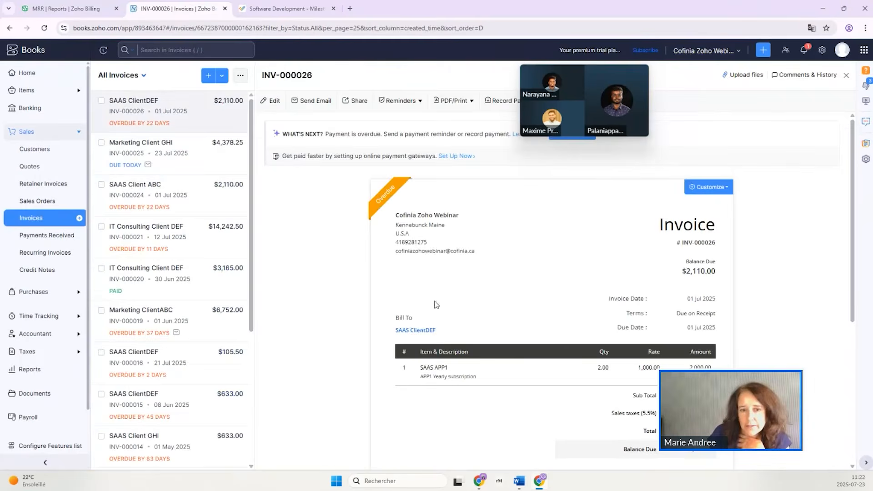
{"action": "scroll", "coordinate": [435, 304], "scroll_direction": "down", "scroll_amount": 5}
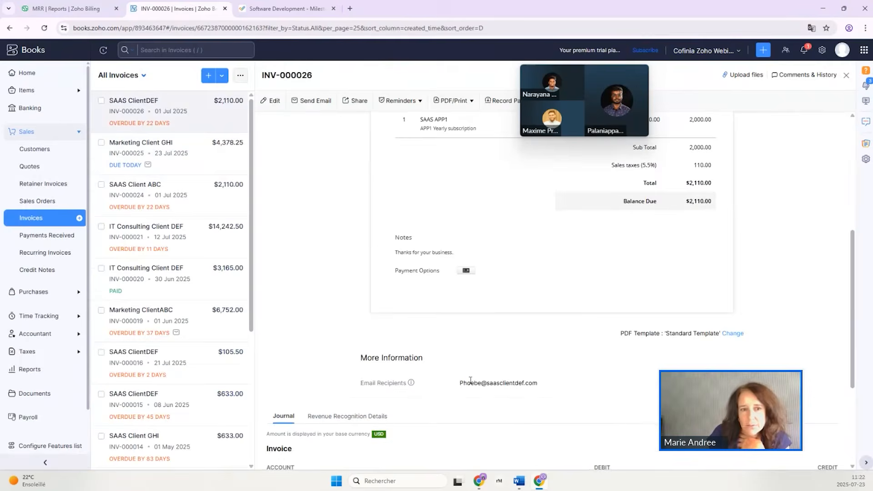
{"action": "scroll", "coordinate": [276, 219], "scroll_direction": "down", "scroll_amount": 3}
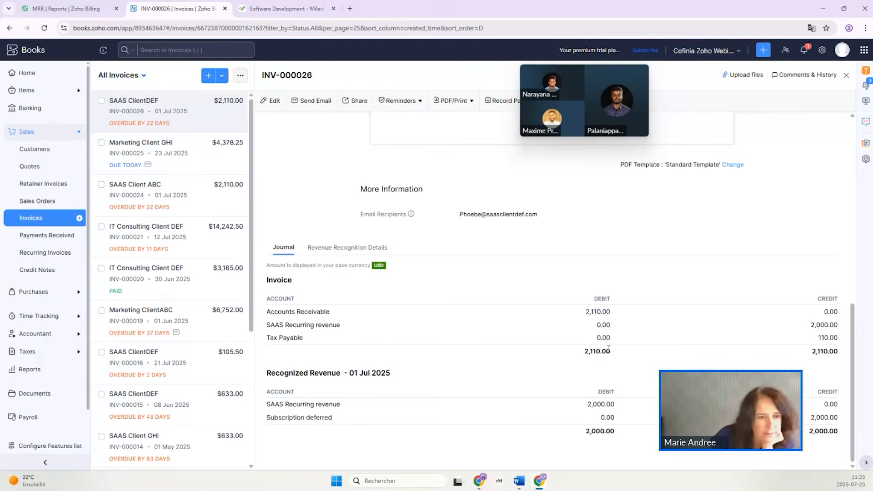
Open SAAS ClientDEF's invoice dated 08 Jun 2025 and examine its recognized revenue journal entries and revenue recognition details.
{"action": "left_click", "coordinate": [205, 408]}
{"action": "scroll", "coordinate": [523, 318], "scroll_direction": "down", "scroll_amount": 5}
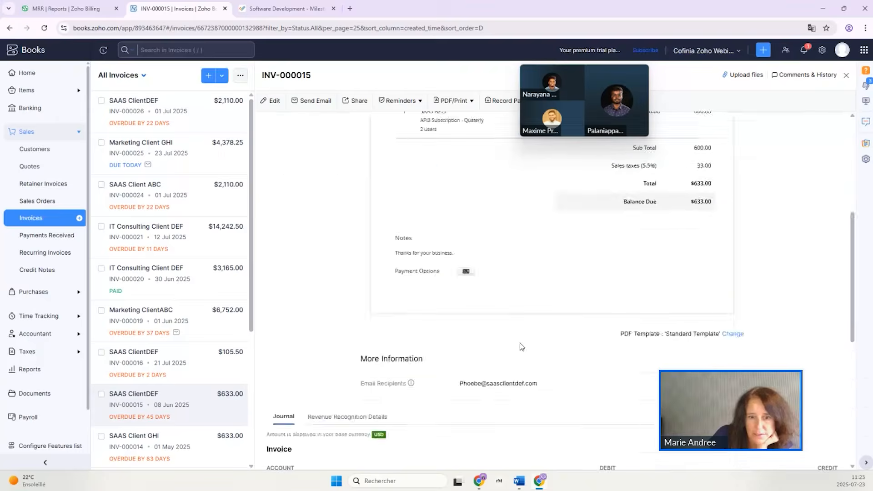
{"action": "scroll", "coordinate": [521, 346], "scroll_direction": "down", "scroll_amount": 5}
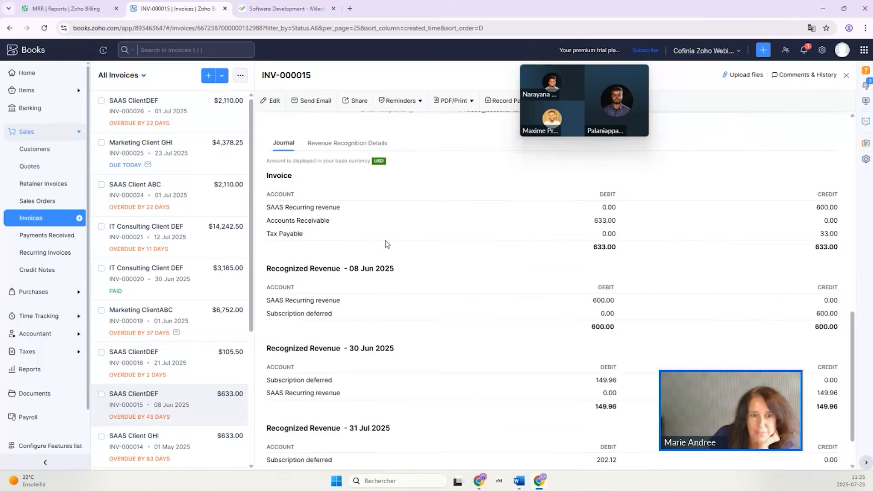
{"action": "scroll", "coordinate": [385, 244], "scroll_direction": "down", "scroll_amount": 1}
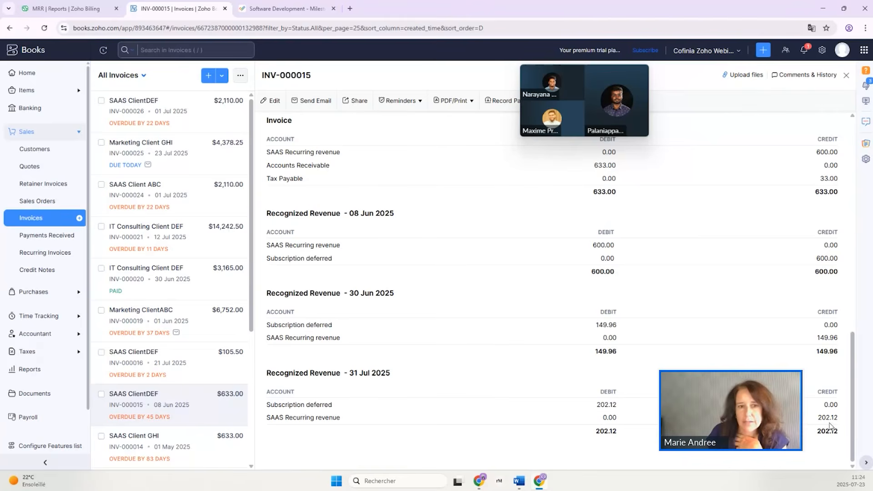
{"action": "scroll", "coordinate": [333, 304], "scroll_direction": "up", "scroll_amount": 6}
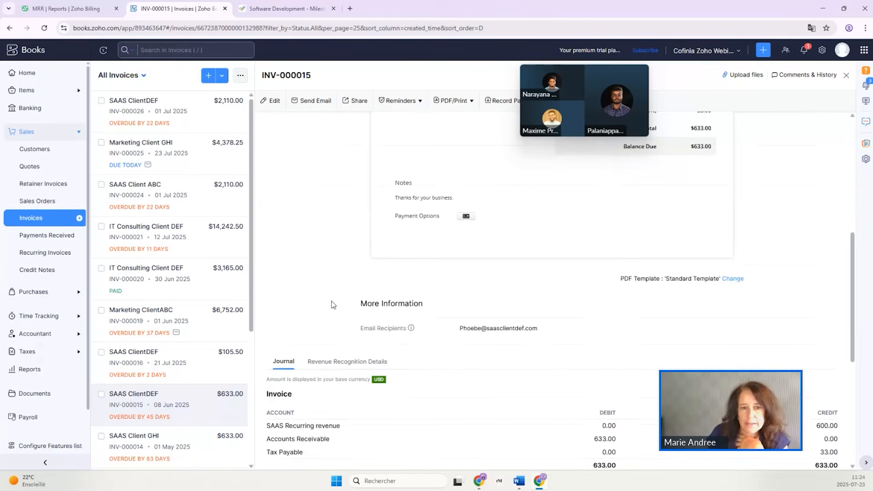
{"action": "left_click", "coordinate": [334, 364]}
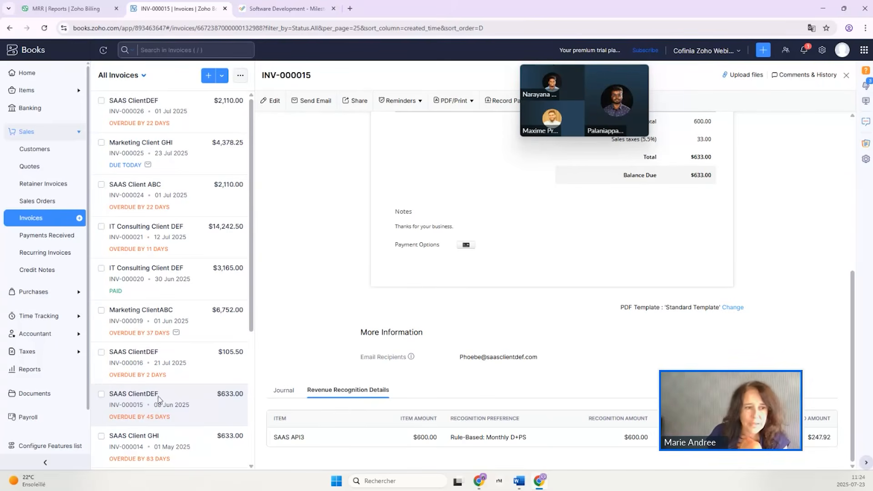
Run the Profit and Loss report for this year, filtered to Business unit is in SAAS.
{"action": "left_click", "coordinate": [24, 369]}
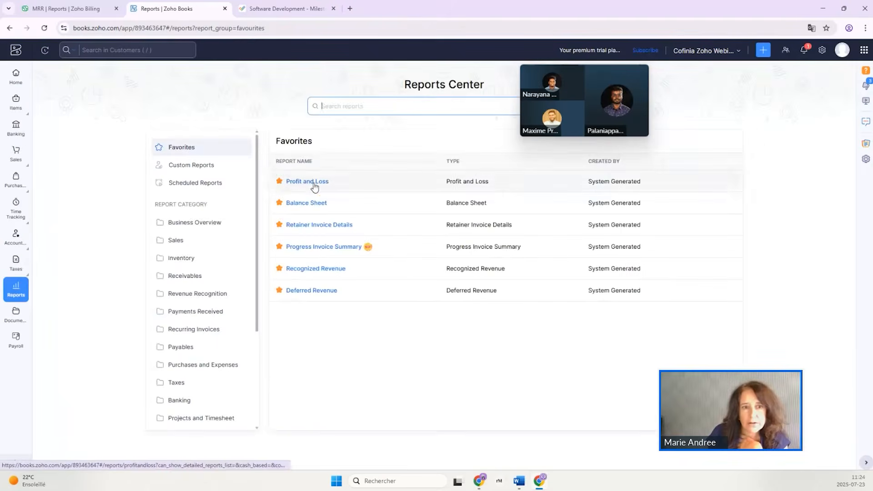
{"action": "left_click", "coordinate": [314, 182]}
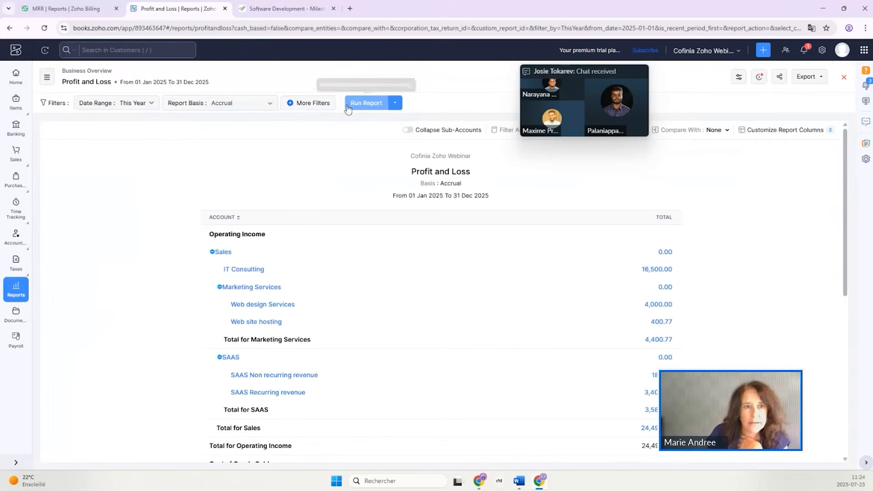
{"action": "left_click", "coordinate": [304, 104]}
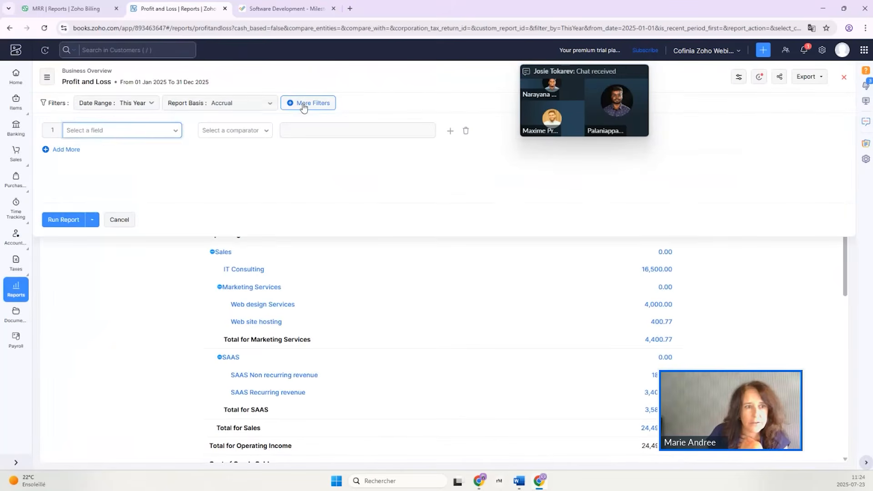
{"action": "left_click", "coordinate": [96, 132]}
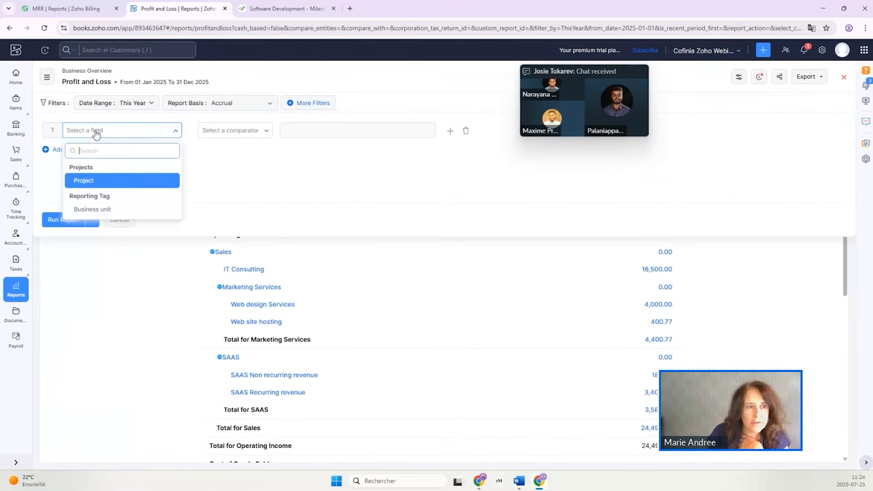
{"action": "left_click", "coordinate": [96, 212]}
{"action": "left_click", "coordinate": [237, 132]}
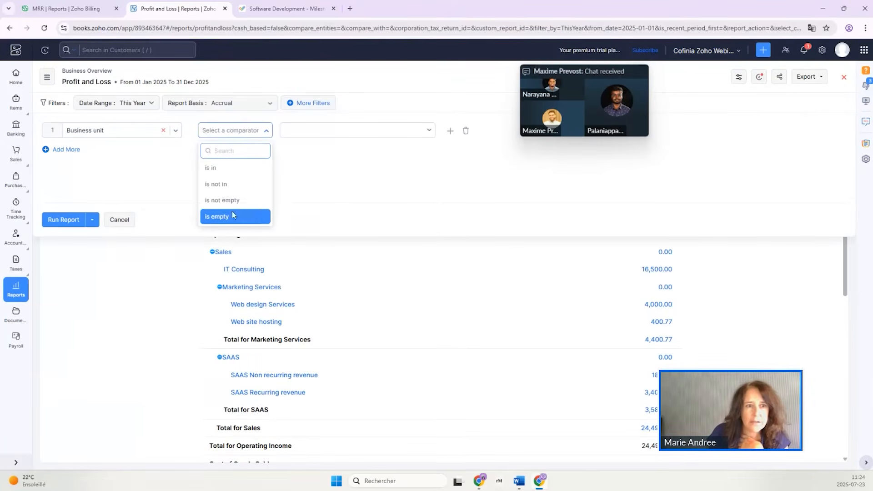
{"action": "left_click", "coordinate": [210, 168]}
{"action": "left_click", "coordinate": [322, 132]}
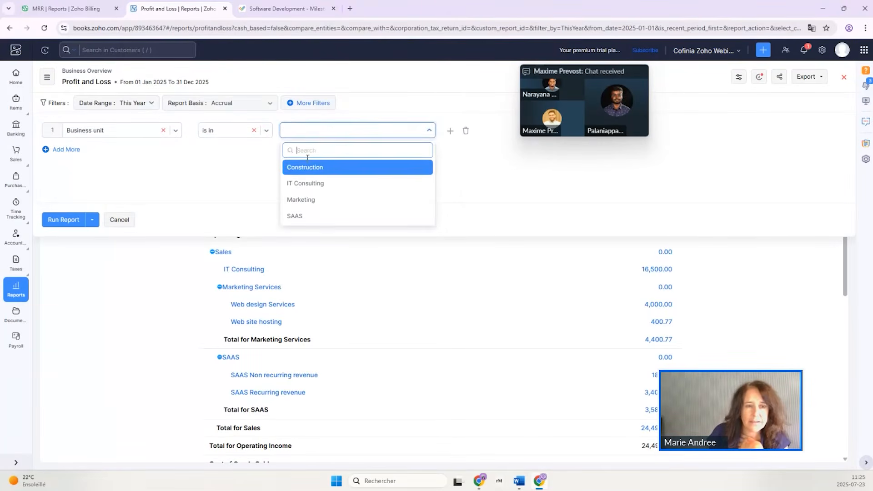
{"action": "left_click", "coordinate": [295, 216]}
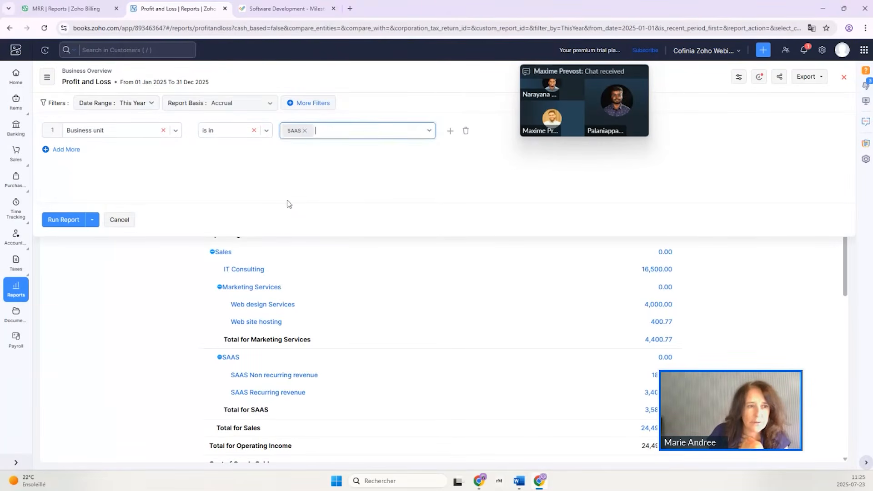
{"action": "left_click", "coordinate": [63, 219]}
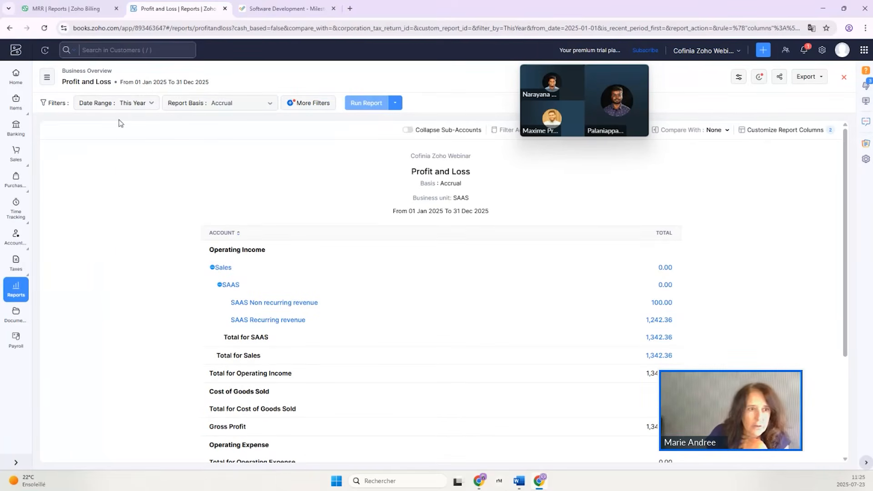
Rerun the SAAS Profit and Loss report for 01 Jun 2025 to 30 Jun 2025.
{"action": "left_click", "coordinate": [134, 102]}
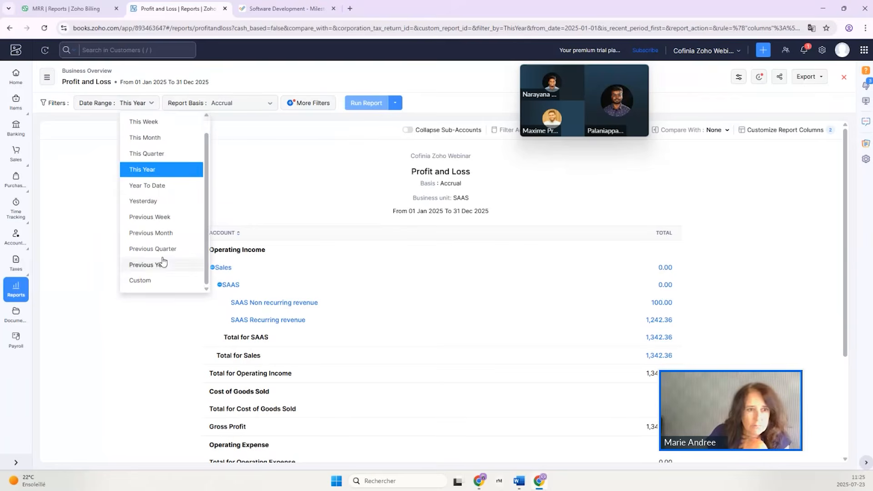
{"action": "left_click", "coordinate": [141, 280]}
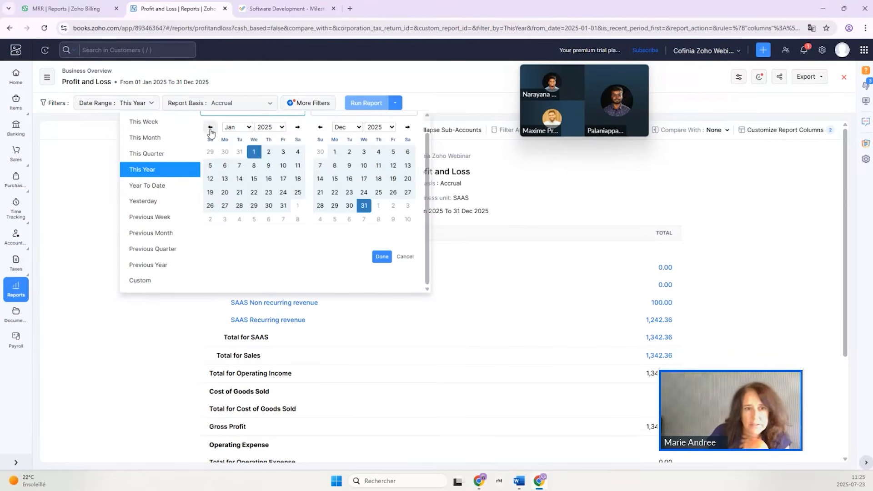
{"action": "left_click", "coordinate": [293, 129]}
{"action": "left_click", "coordinate": [292, 129]}
{"action": "left_click", "coordinate": [292, 129]}
{"action": "left_click", "coordinate": [293, 129]}
{"action": "left_click", "coordinate": [292, 130]}
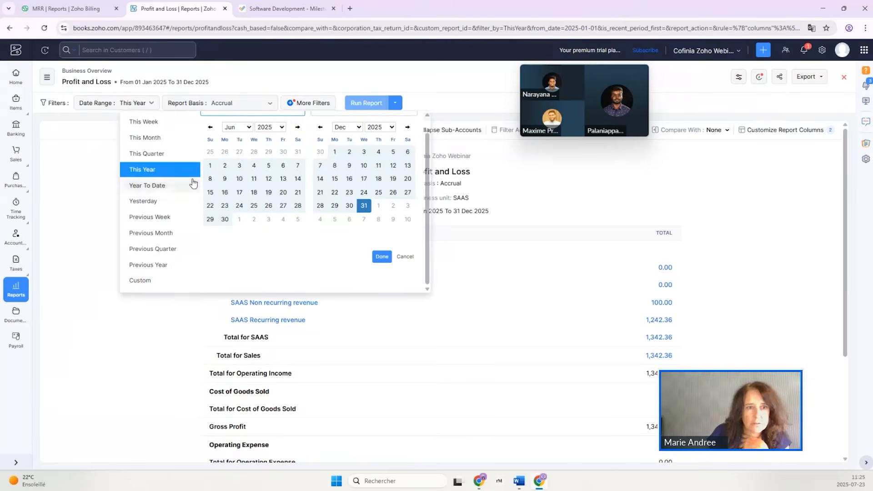
{"action": "left_click", "coordinate": [210, 166]}
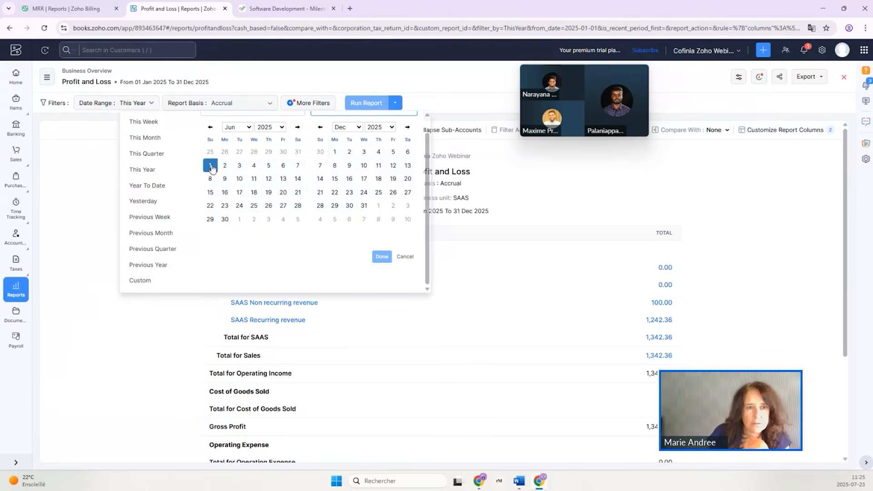
{"action": "left_click", "coordinate": [320, 126]}
{"action": "left_click", "coordinate": [320, 127]}
{"action": "left_click", "coordinate": [320, 127]}
{"action": "left_click", "coordinate": [320, 127]}
{"action": "left_click", "coordinate": [320, 127]}
{"action": "left_click", "coordinate": [321, 127]}
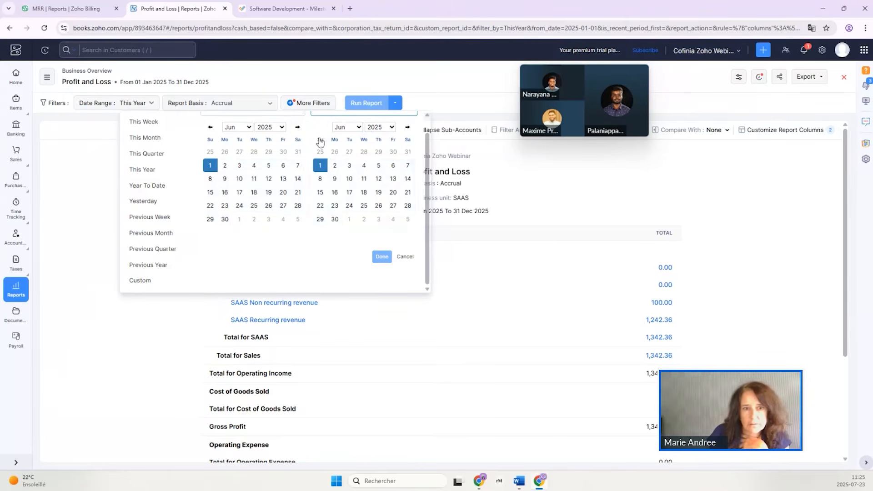
{"action": "left_click", "coordinate": [335, 220]}
{"action": "left_click", "coordinate": [382, 257]}
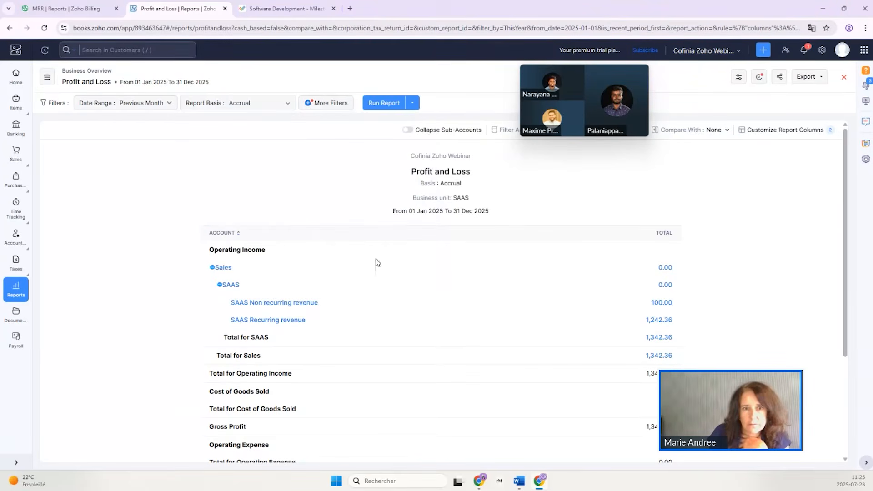
{"action": "left_click", "coordinate": [382, 104]}
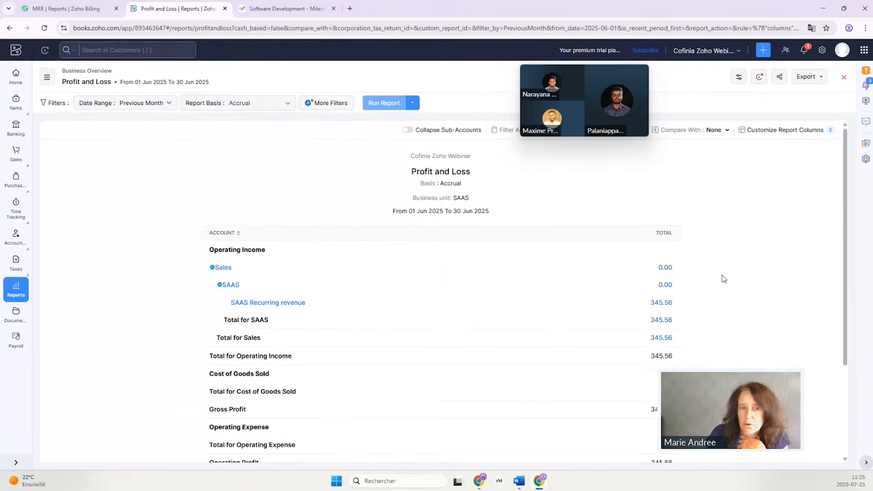
{"action": "mouse_move", "coordinate": [15, 179]}
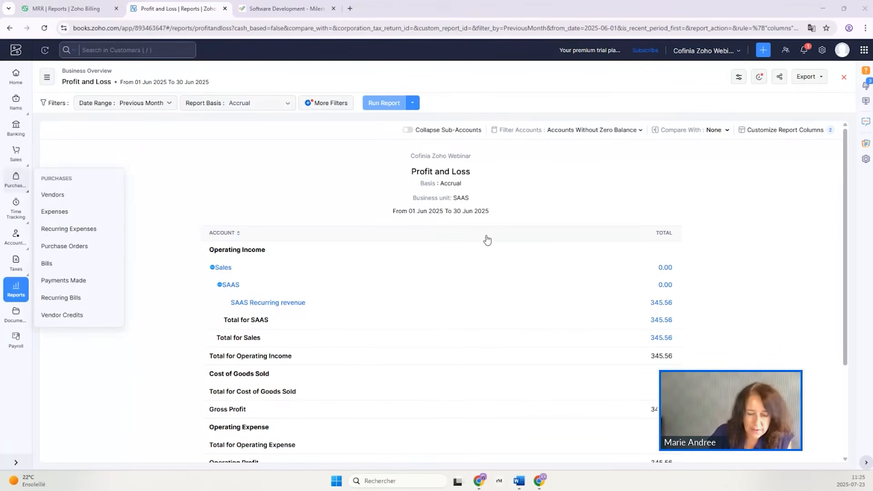
{"action": "key", "text": "alt+Tab"}
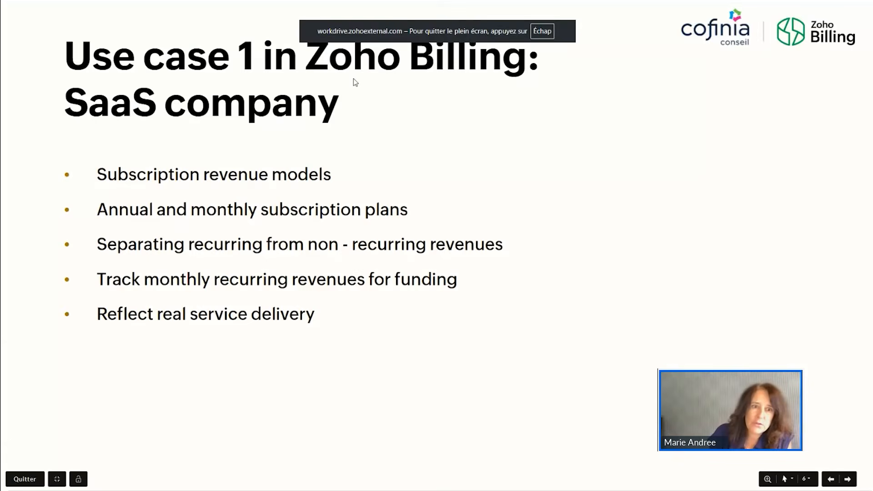
{"action": "left_click", "coordinate": [849, 479]}
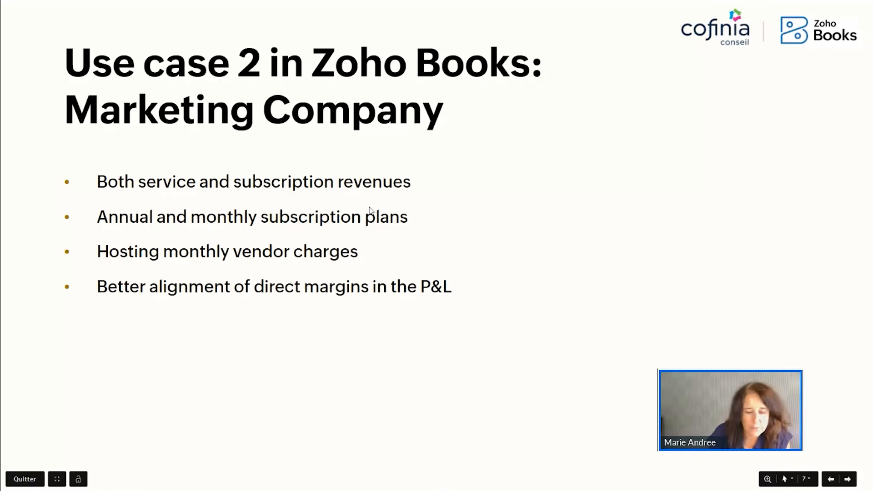
{"action": "key", "text": "alt+Tab"}
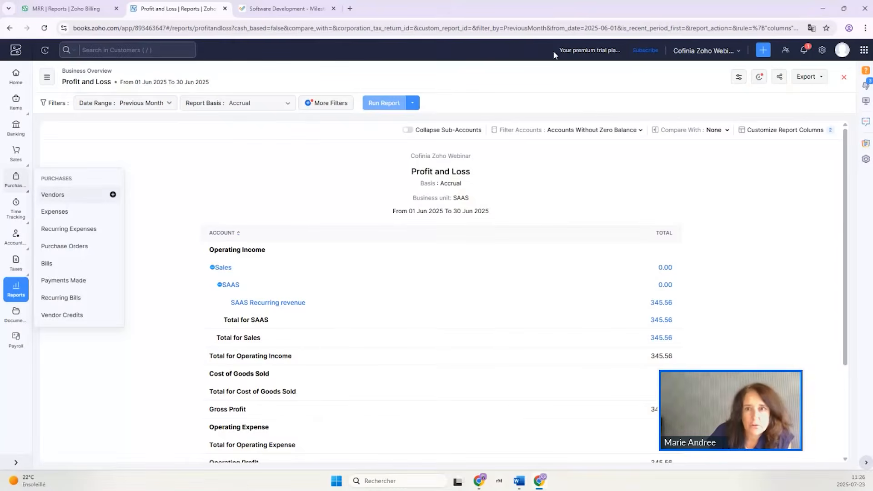
Close the Profit and Loss report, review the revenue recognition rules in the preferences, and return to all settings.
{"action": "left_click", "coordinate": [844, 77]}
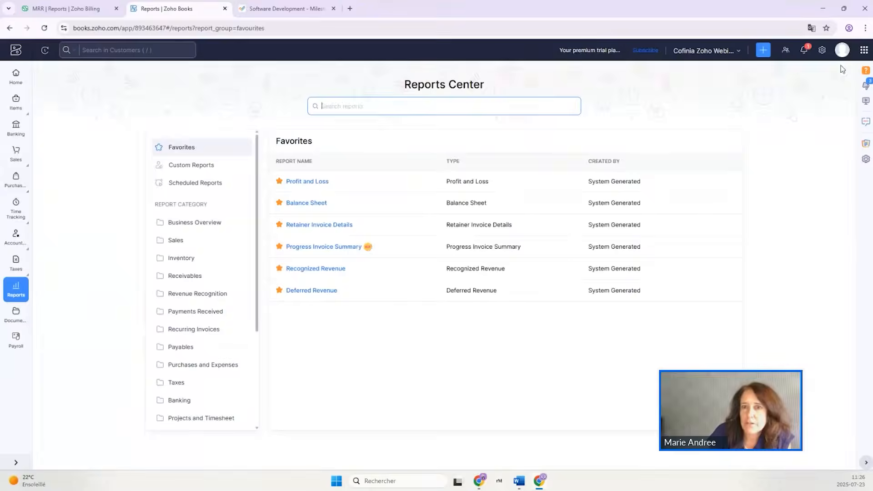
{"action": "left_click", "coordinate": [823, 50]}
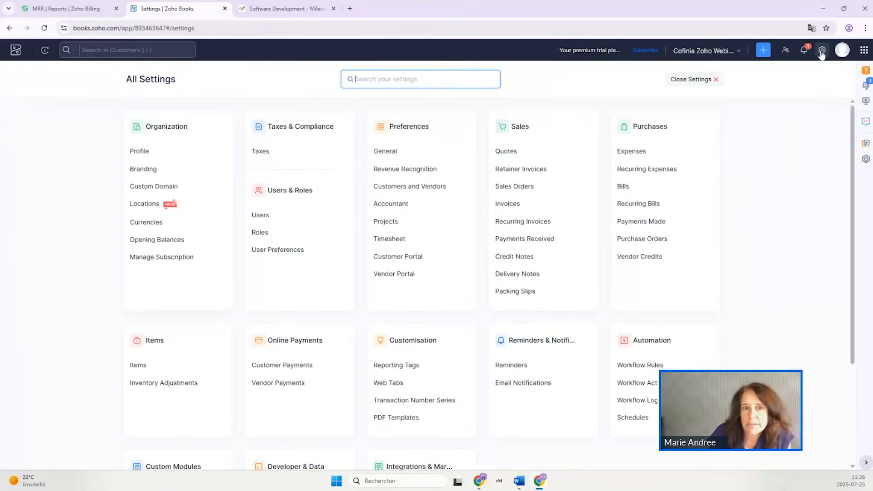
{"action": "left_click", "coordinate": [391, 172]}
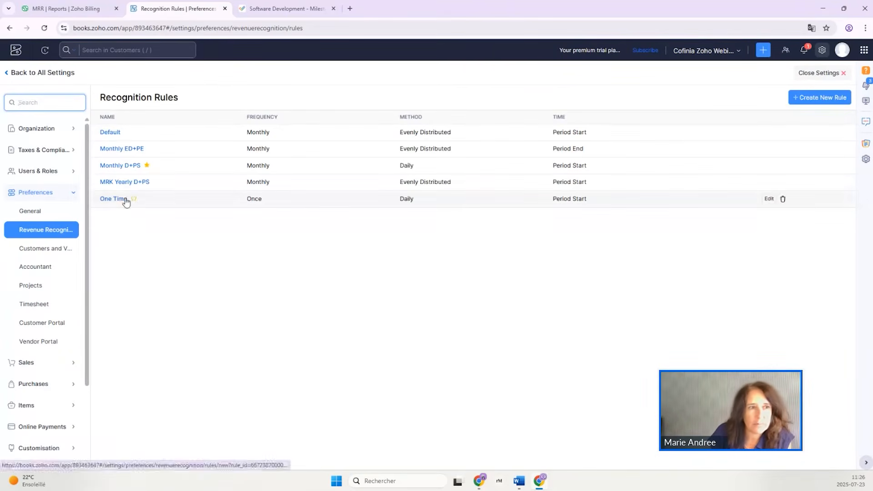
{"action": "left_click", "coordinate": [14, 74]}
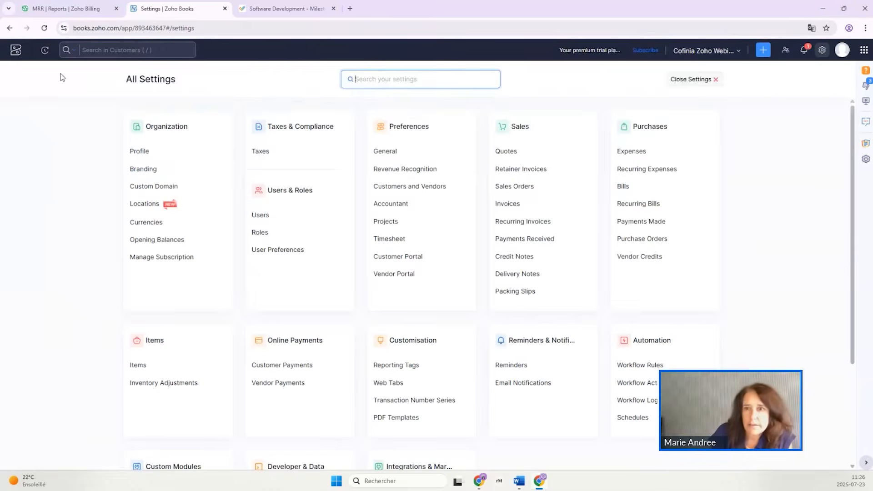
Leave the settings, open the MRK SEO Services item and examine its sales account and revenue recognition setup without changing it.
{"action": "left_click", "coordinate": [691, 79]}
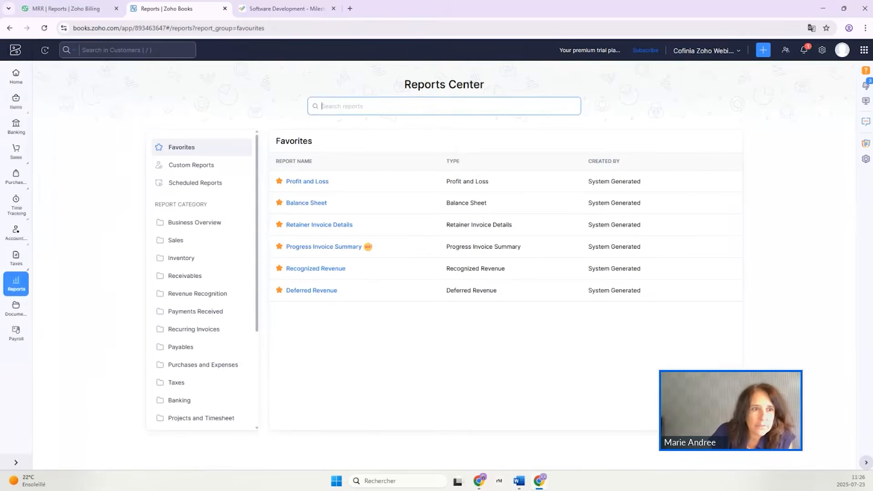
{"action": "mouse_move", "coordinate": [13, 104]}
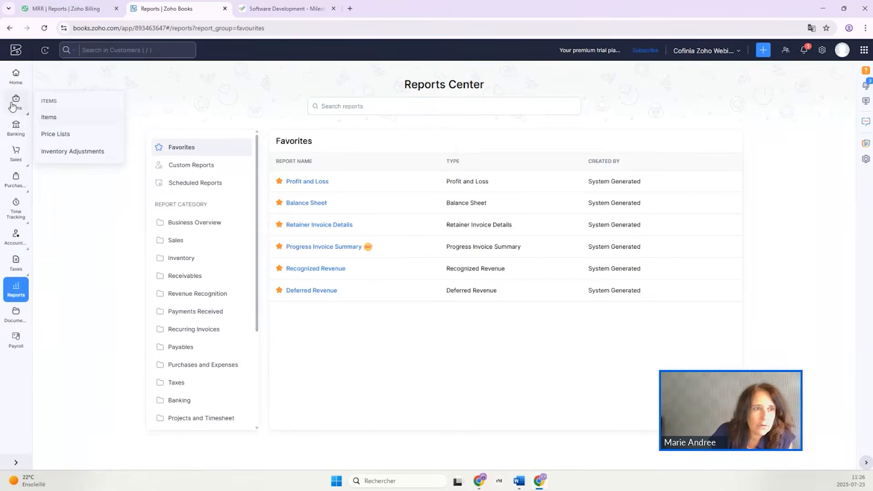
{"action": "left_click", "coordinate": [49, 119]}
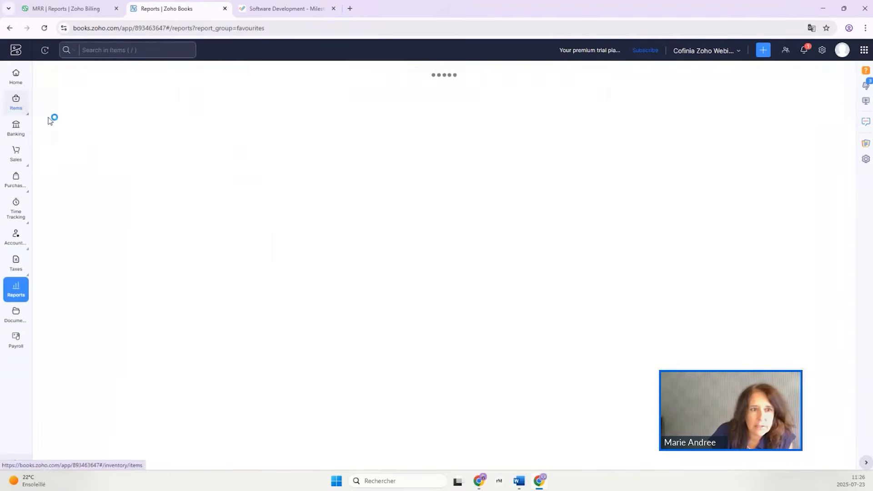
{"action": "scroll", "coordinate": [239, 296], "scroll_direction": "down", "scroll_amount": 3}
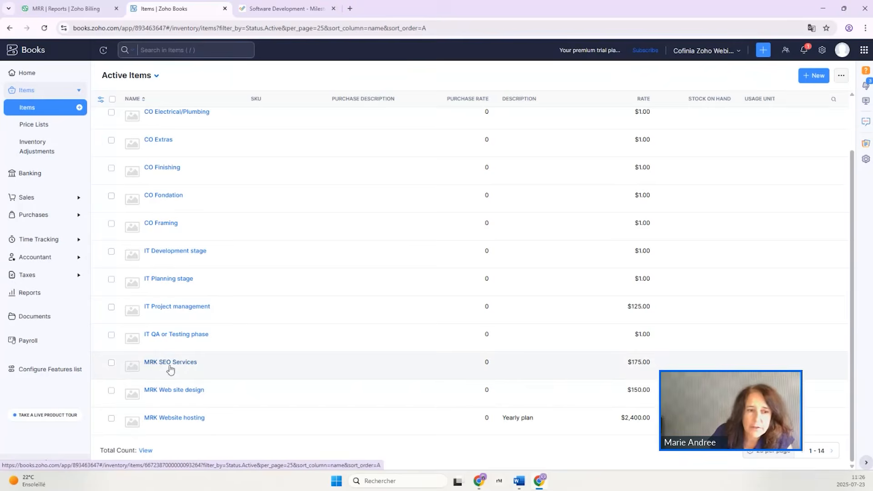
{"action": "left_click", "coordinate": [180, 363]}
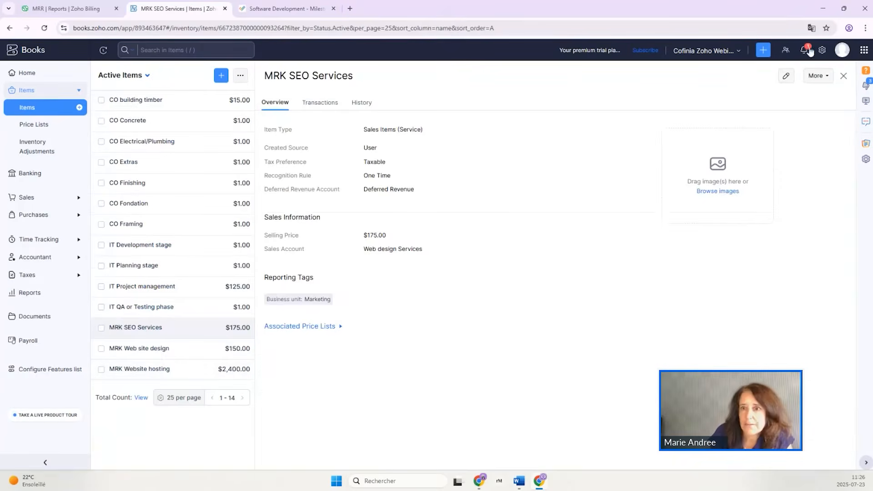
{"action": "left_click", "coordinate": [786, 75]}
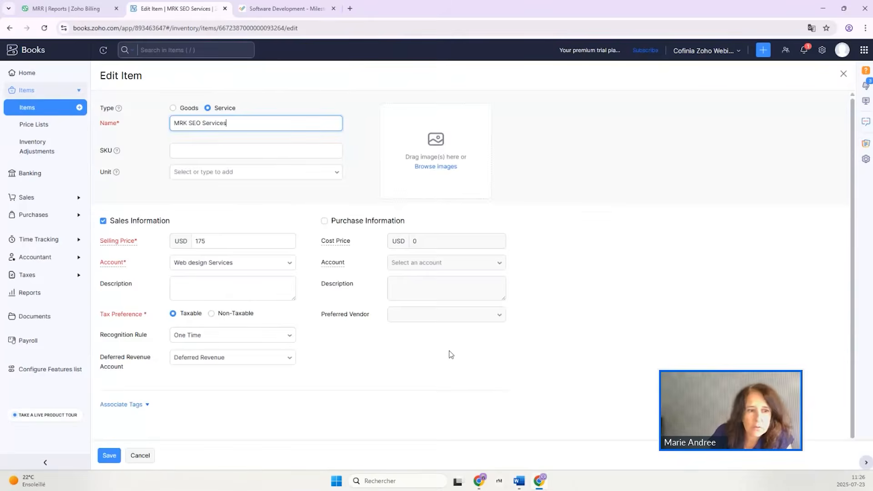
{"action": "scroll", "coordinate": [450, 354], "scroll_direction": "down", "scroll_amount": 1}
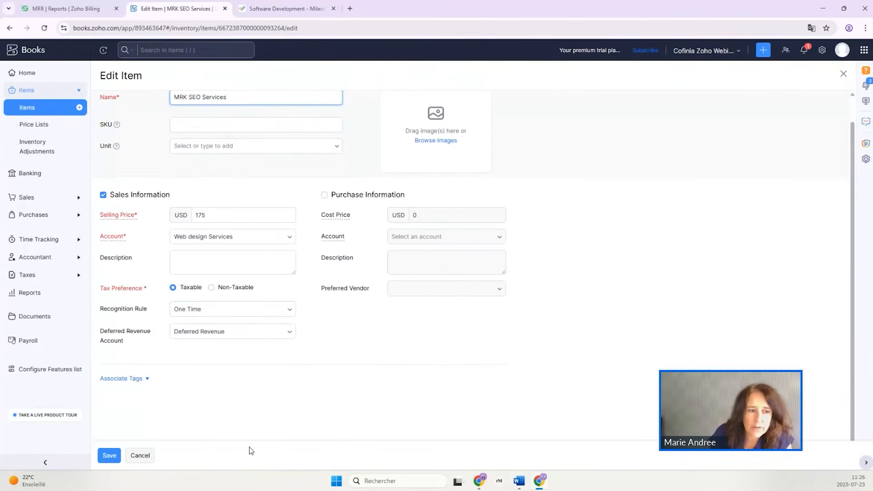
{"action": "left_click", "coordinate": [139, 458]}
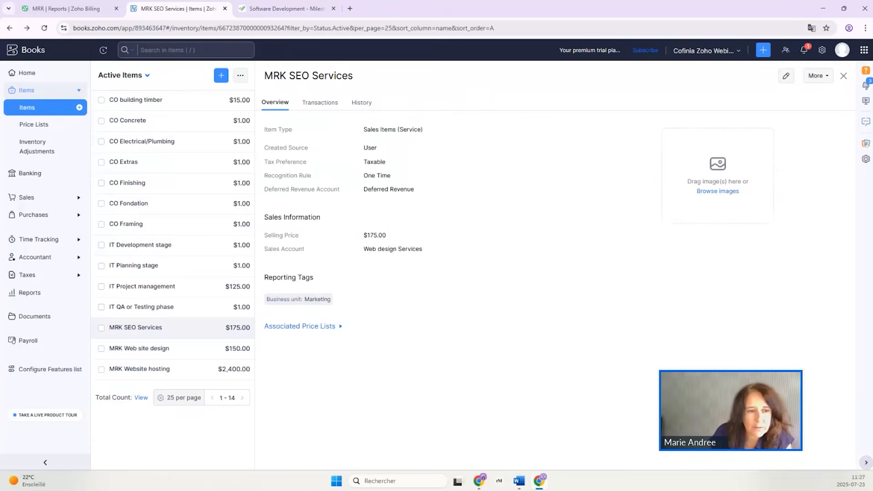
Review the MRK Website hosting item's price, sales account, recognition rule and associated reporting tag in its edit form, then save the item.
{"action": "left_click", "coordinate": [132, 372]}
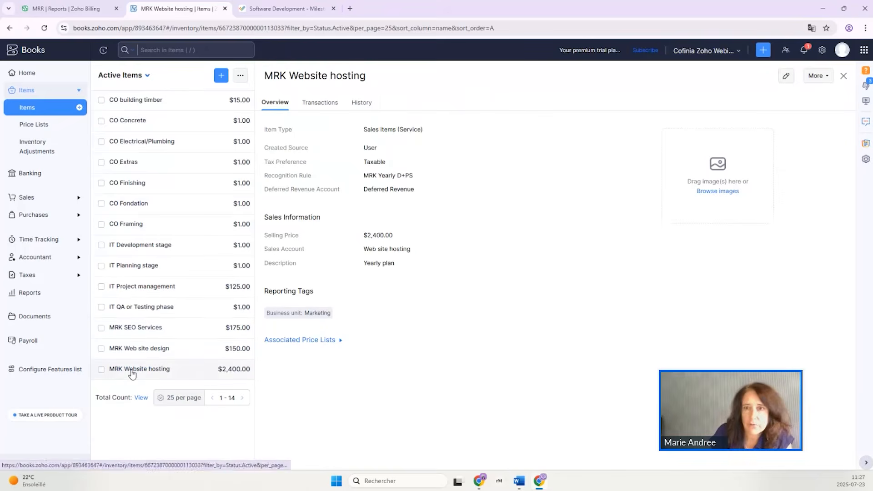
{"action": "left_click", "coordinate": [786, 75]}
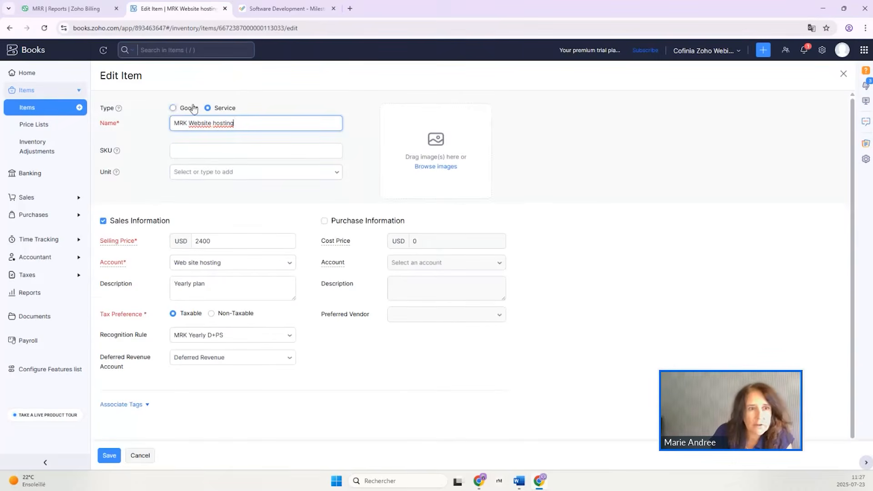
{"action": "left_click", "coordinate": [218, 241]}
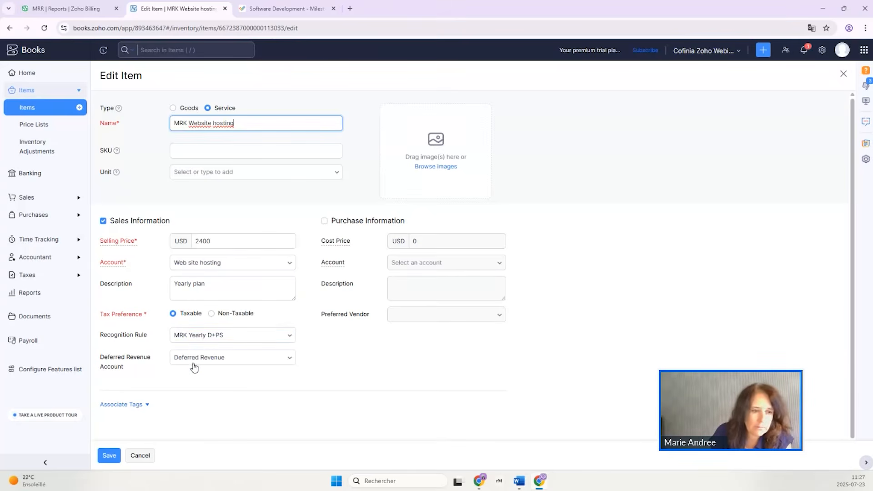
{"action": "left_click", "coordinate": [118, 404]}
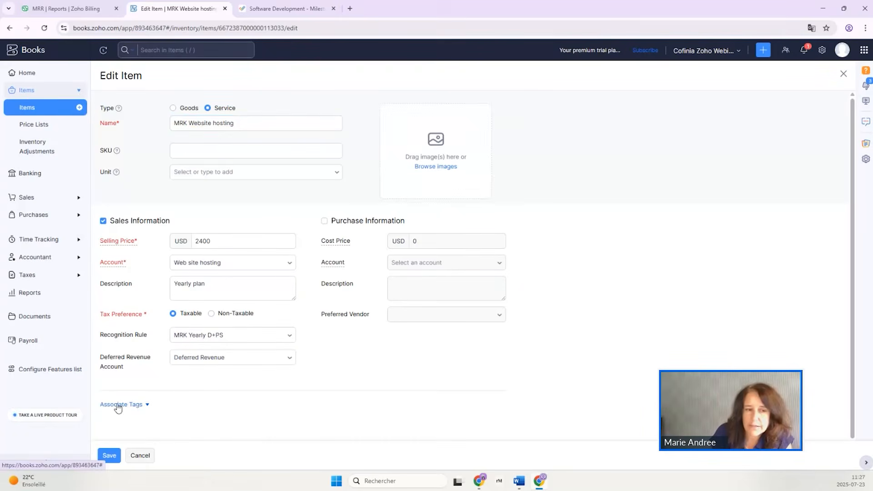
{"action": "left_click", "coordinate": [108, 456]}
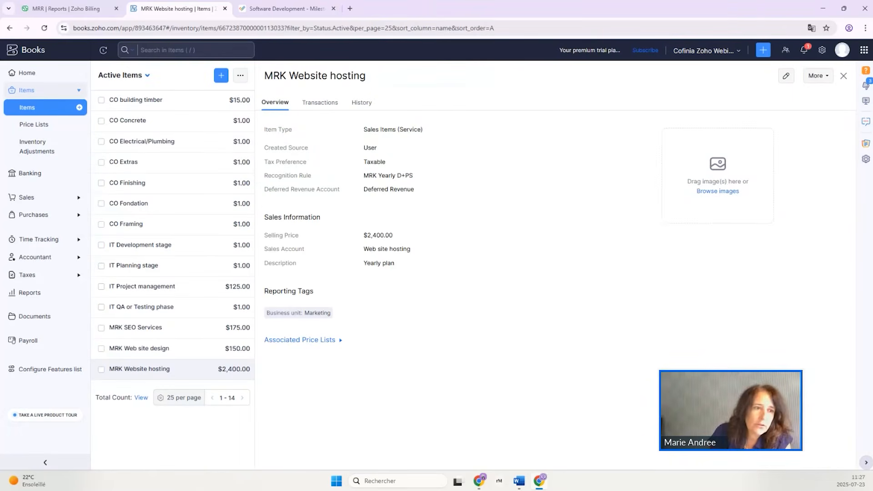
Start a new invoice for the customer Marketing Client DEF.
{"action": "left_click", "coordinate": [27, 200]}
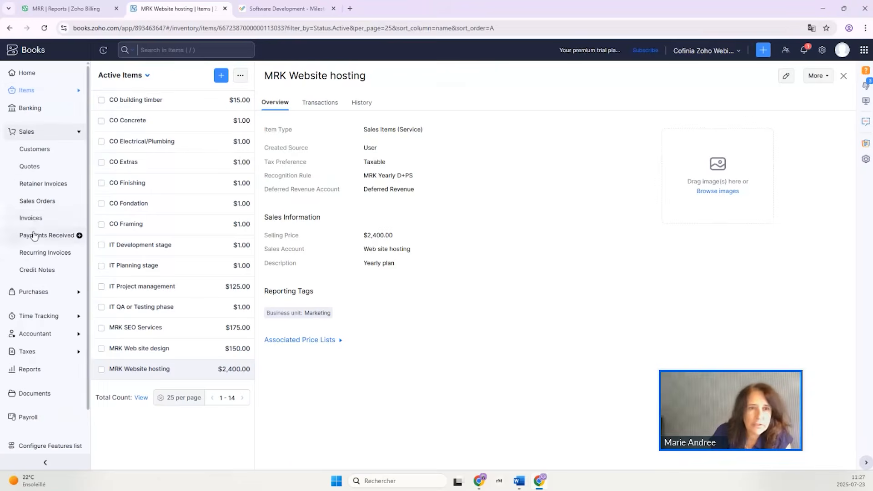
{"action": "left_click", "coordinate": [31, 218]}
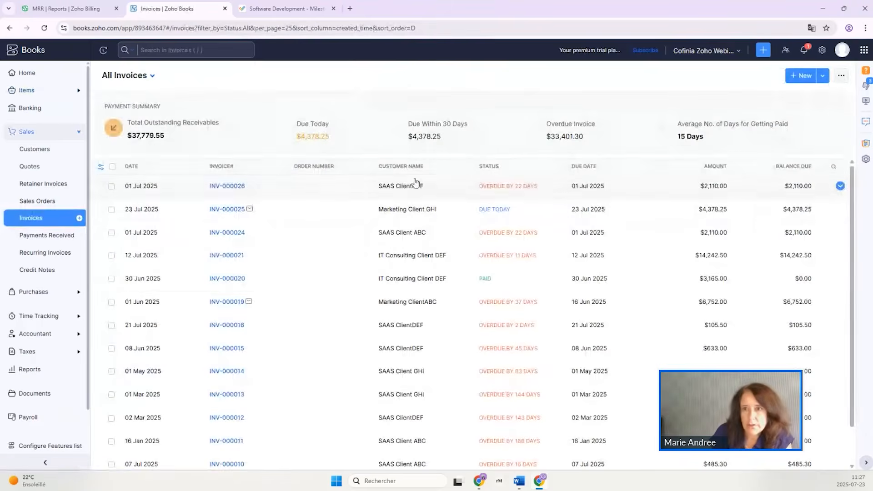
{"action": "left_click", "coordinate": [794, 75]}
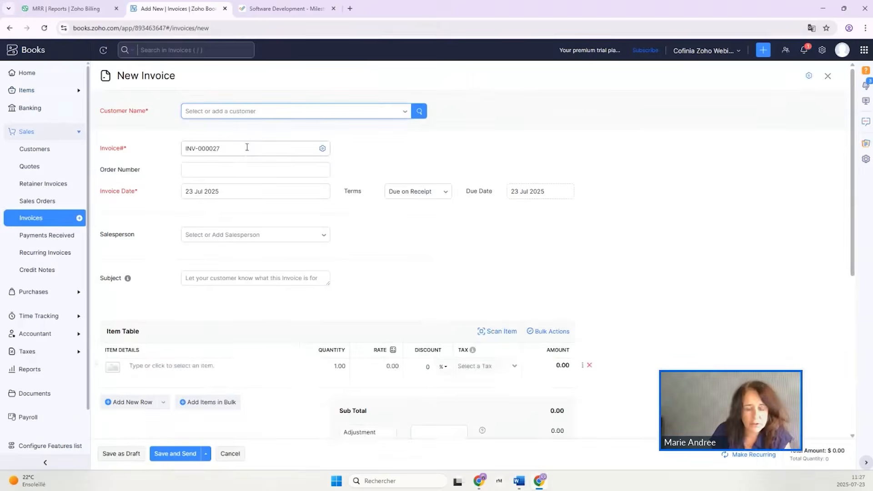
{"action": "left_click", "coordinate": [240, 111]}
{"action": "type", "text": "mar"}
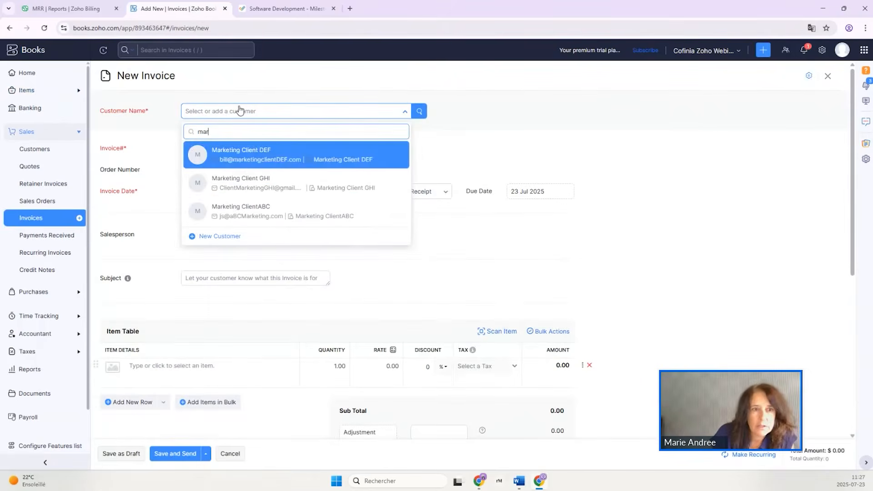
{"action": "left_click", "coordinate": [242, 156]}
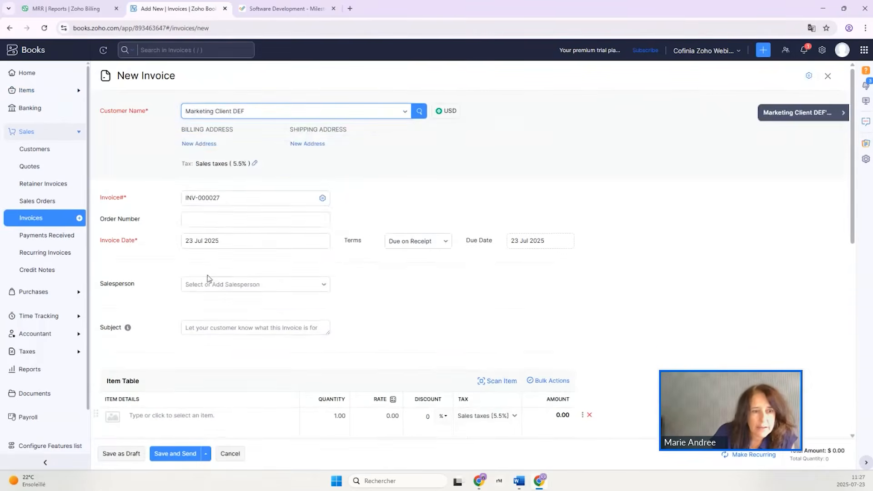
Add MRK SEO Services as the first invoice line with a quantity of 150.
{"action": "scroll", "coordinate": [220, 280], "scroll_direction": "down", "scroll_amount": 3}
{"action": "left_click", "coordinate": [234, 282]}
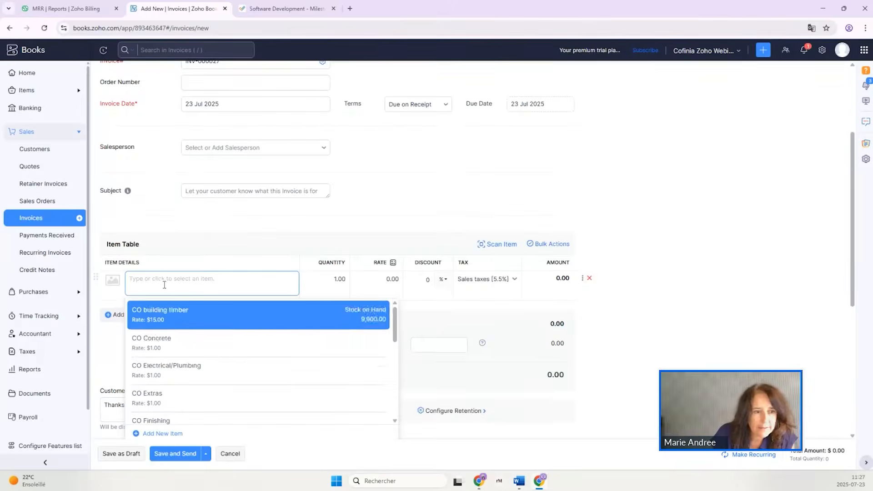
{"action": "type", "text": "mr"}
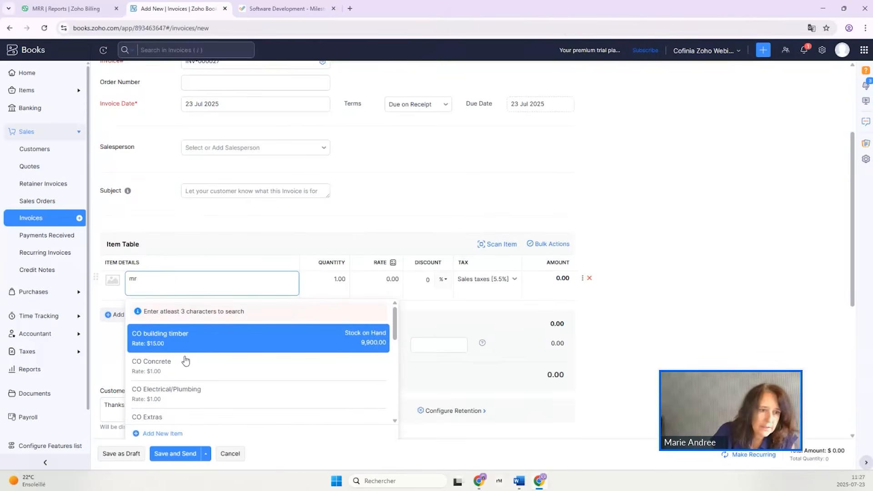
{"action": "scroll", "coordinate": [192, 350], "scroll_direction": "down", "scroll_amount": 10}
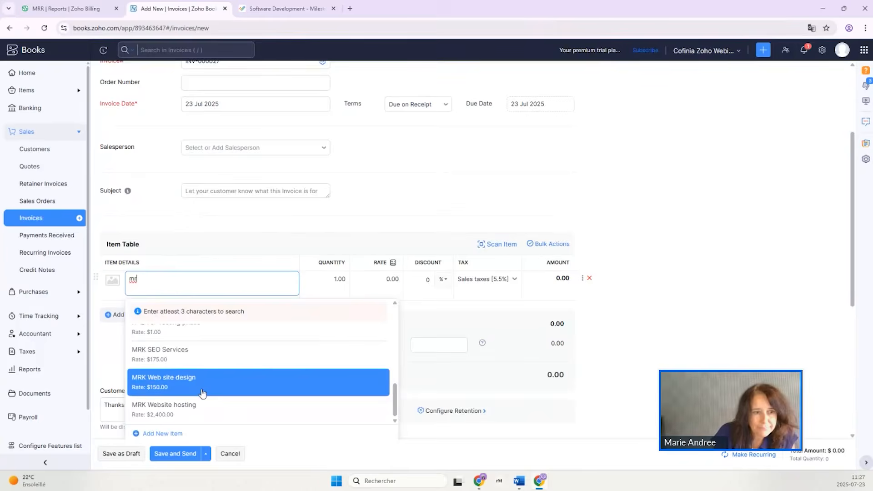
{"action": "left_click", "coordinate": [191, 354]}
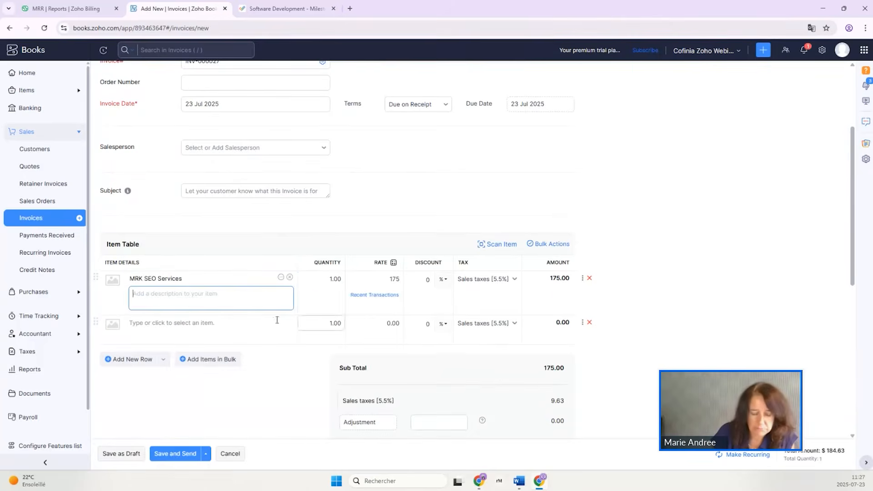
{"action": "left_click", "coordinate": [339, 278]}
{"action": "type", "text": "150"}
{"action": "key", "text": "Tab"}
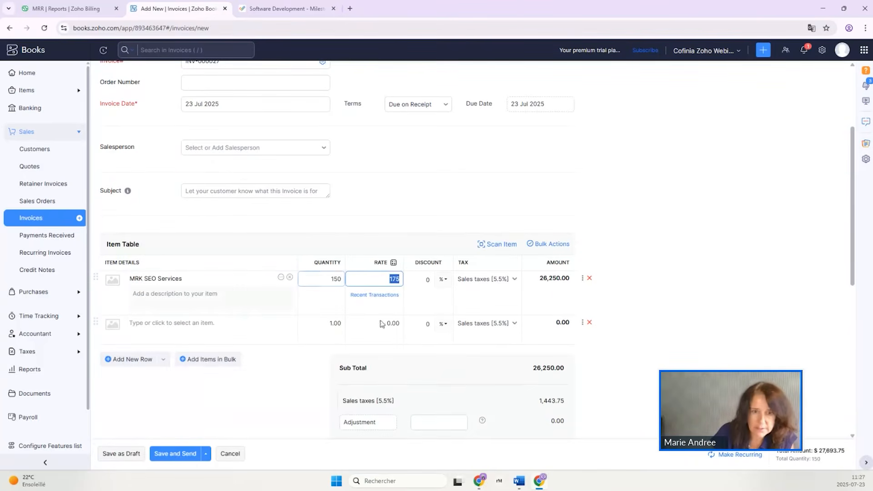
{"action": "left_click", "coordinate": [176, 322]}
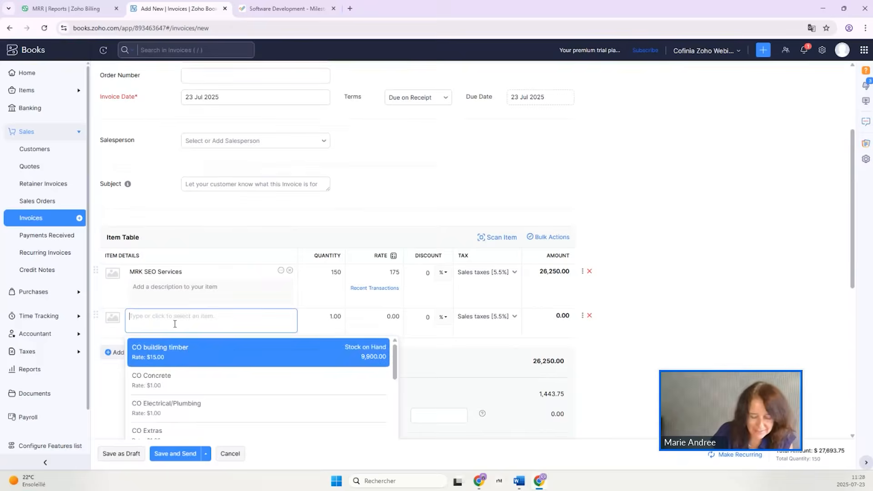
{"action": "type", "text": "mrk"}
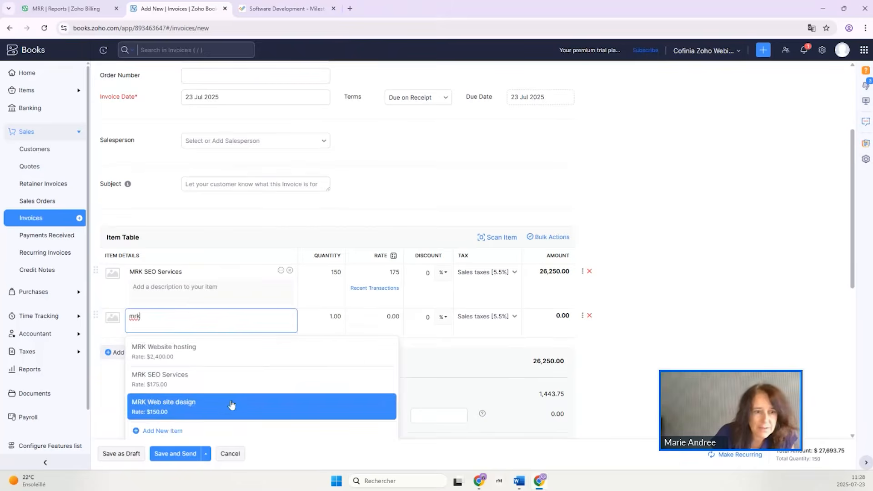
{"action": "left_click", "coordinate": [234, 408]}
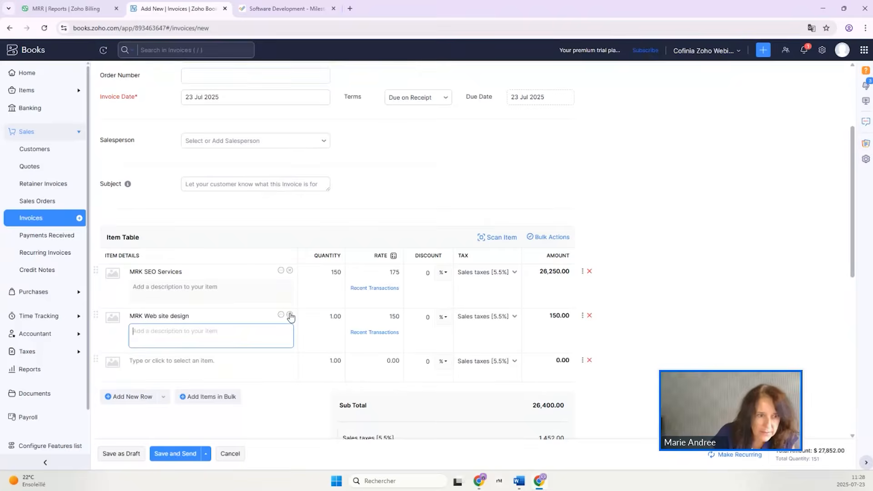
{"action": "left_click", "coordinate": [289, 314]}
Add MRK Website hosting as the second invoice line and remove the empty row below it.
{"action": "type", "text": "mrk"}
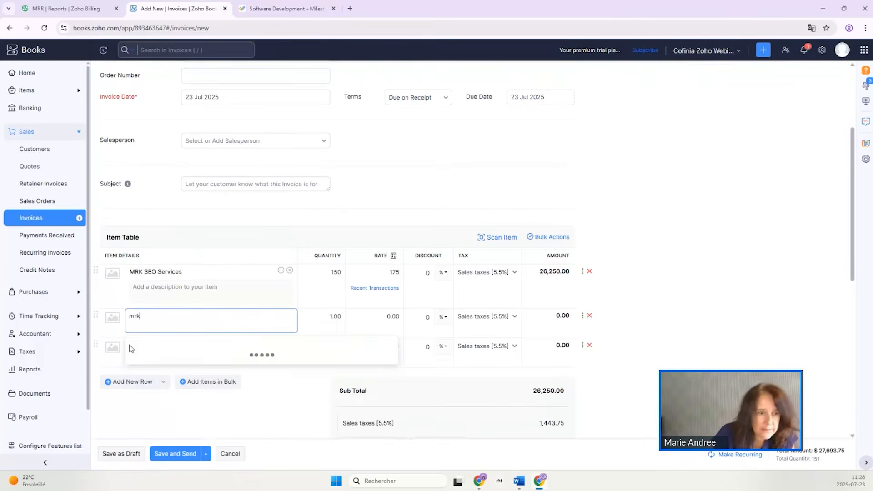
{"action": "scroll", "coordinate": [181, 405], "scroll_direction": "down", "scroll_amount": 1}
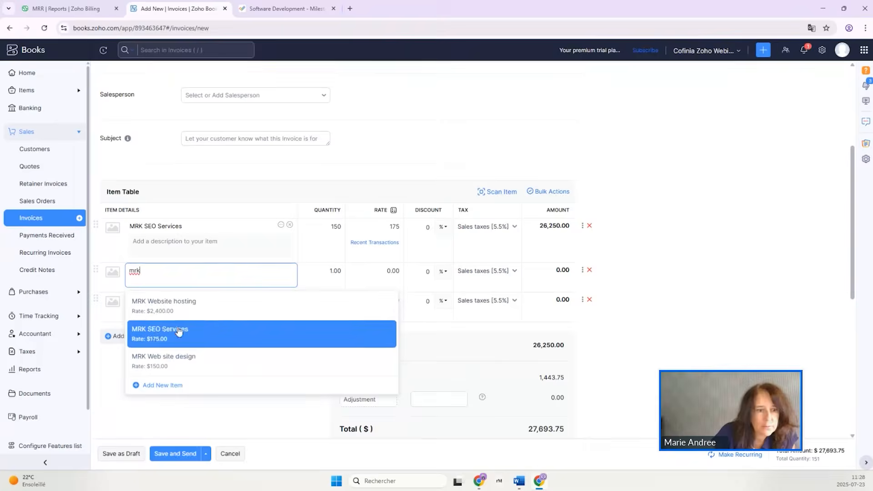
{"action": "left_click", "coordinate": [178, 309]}
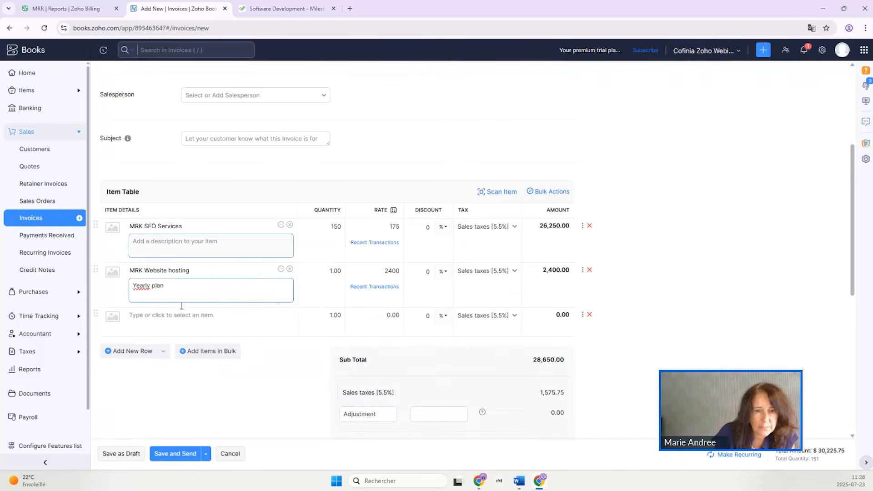
{"action": "left_click", "coordinate": [590, 315]}
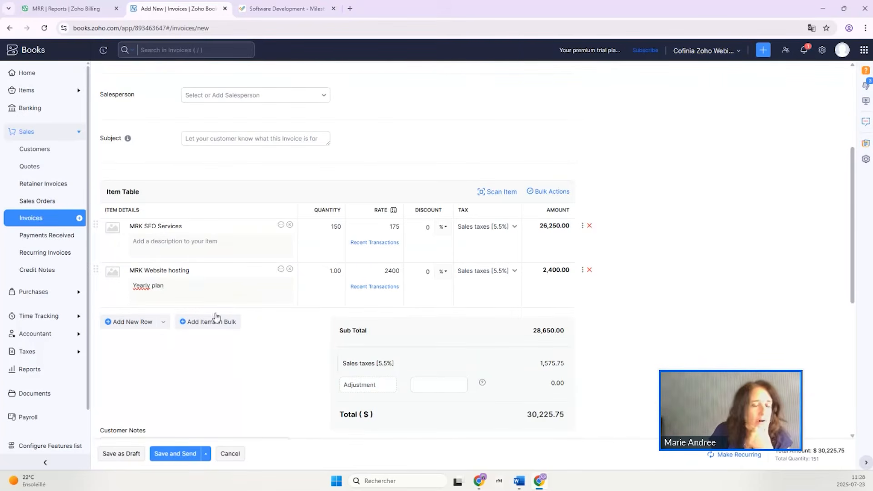
Show the MRK Website hosting line's additional information and set its revenue recognition start date to 01 Jul 2025.
{"action": "left_click", "coordinate": [215, 288]}
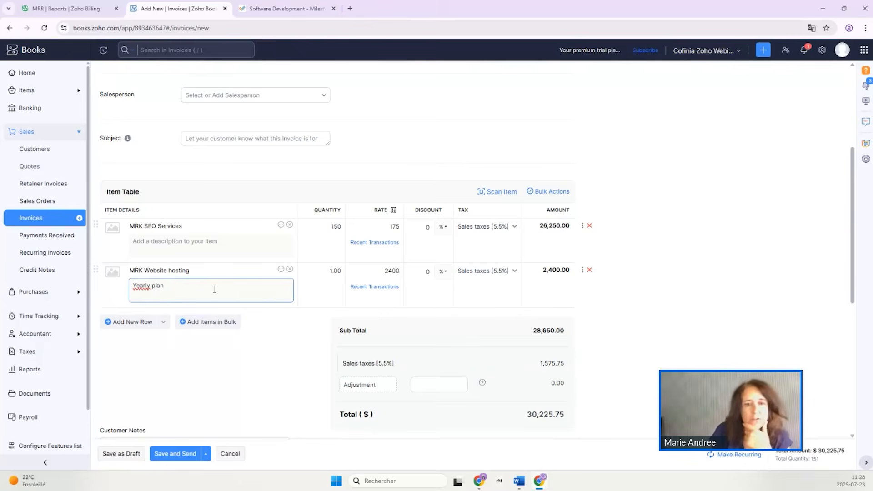
{"action": "left_click", "coordinate": [583, 272]}
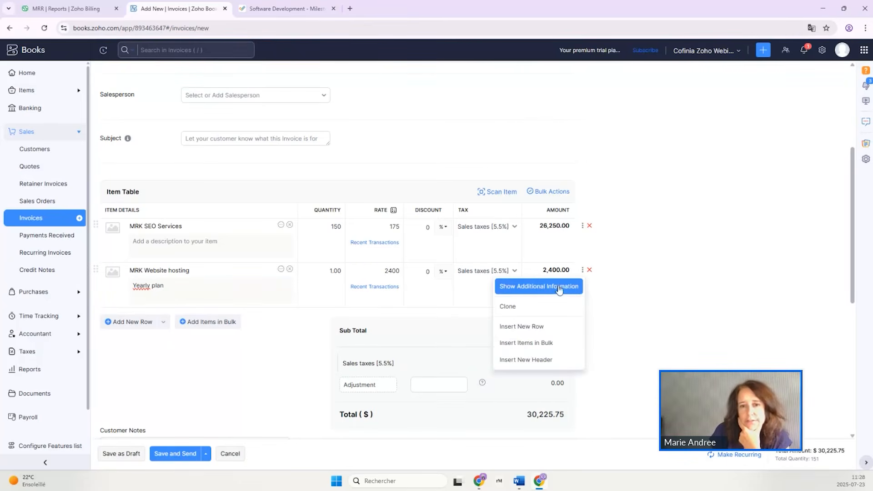
{"action": "left_click", "coordinate": [517, 288]}
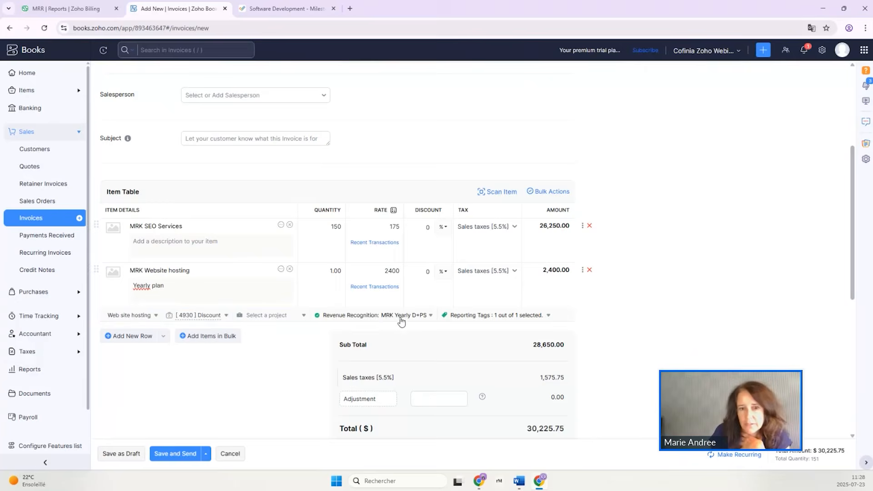
{"action": "left_click", "coordinate": [431, 317]}
{"action": "left_click", "coordinate": [381, 390]}
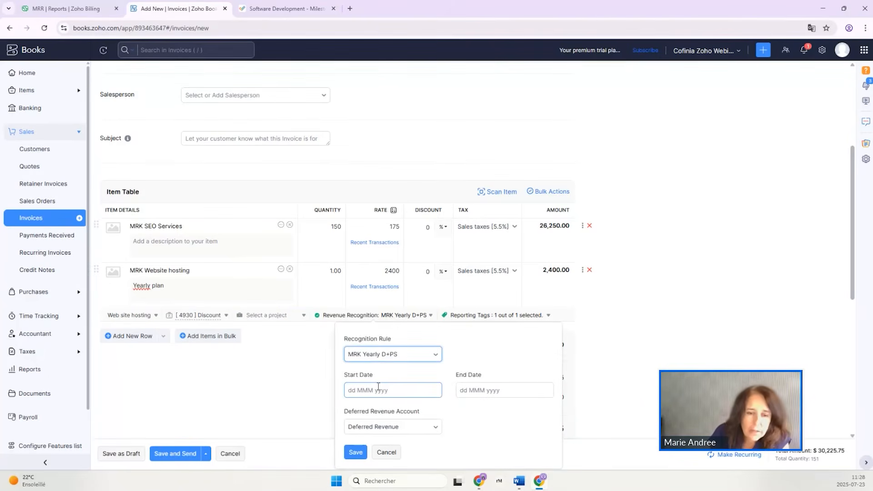
{"action": "left_click", "coordinate": [378, 386]}
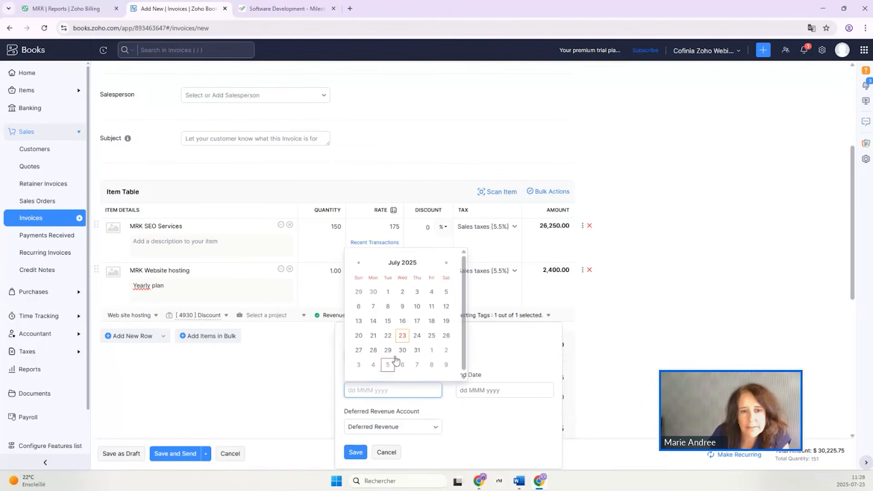
{"action": "left_click", "coordinate": [389, 293]}
Set the hosting line's revenue recognition end date to 30 Jun 2026 and save the recognition settings.
{"action": "left_click", "coordinate": [472, 387]}
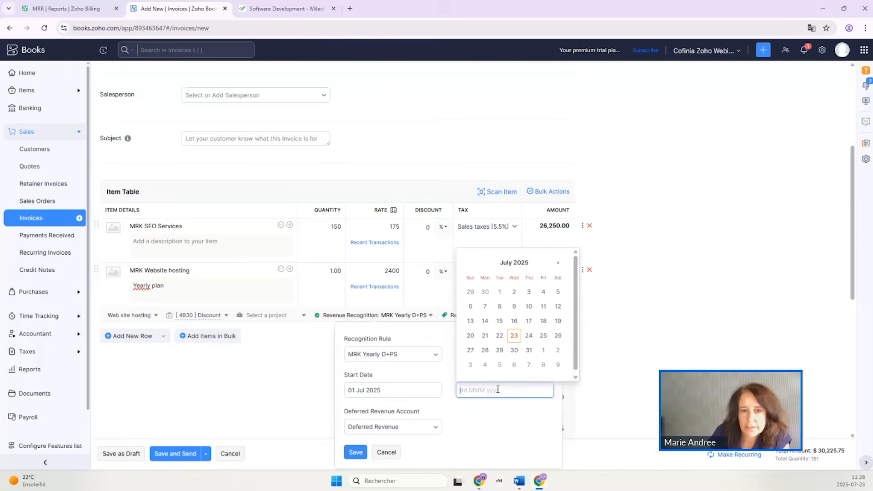
{"action": "left_click", "coordinate": [558, 263]}
{"action": "left_click", "coordinate": [558, 263]}
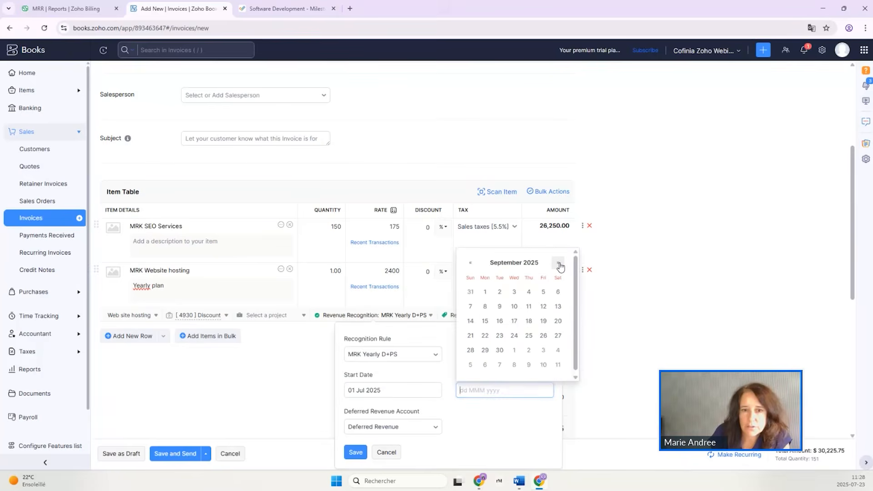
{"action": "left_click", "coordinate": [559, 263]}
{"action": "left_click", "coordinate": [558, 263]}
{"action": "left_click", "coordinate": [559, 264]}
{"action": "left_click", "coordinate": [559, 263]}
{"action": "left_click", "coordinate": [559, 264]}
{"action": "left_click", "coordinate": [558, 264]}
{"action": "left_click", "coordinate": [559, 264]}
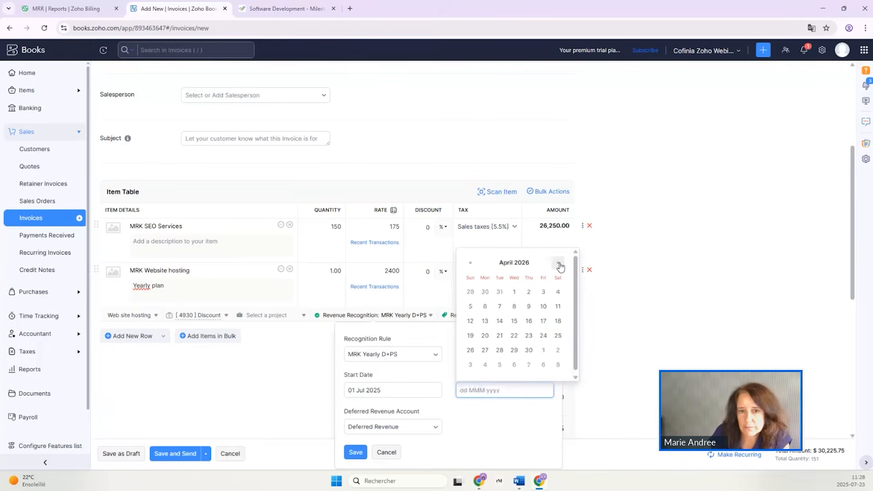
{"action": "left_click", "coordinate": [559, 264]}
{"action": "left_click", "coordinate": [559, 264]}
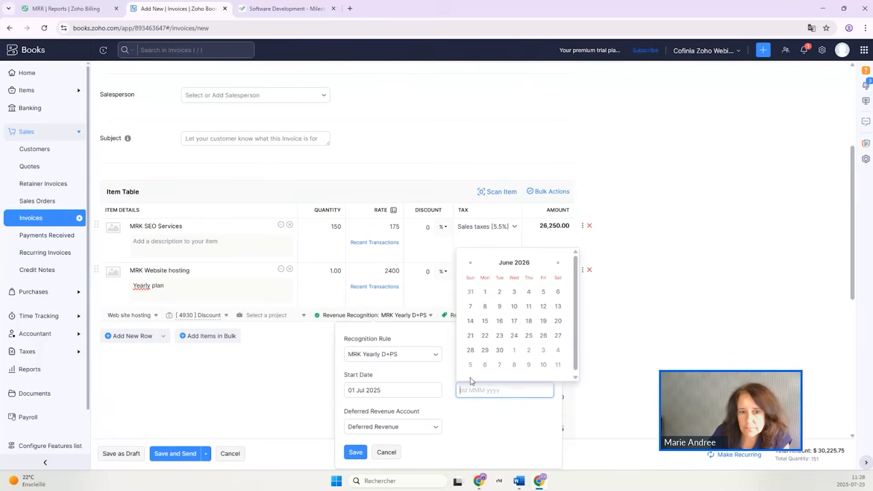
{"action": "left_click", "coordinate": [499, 350]}
{"action": "left_click", "coordinate": [356, 453]}
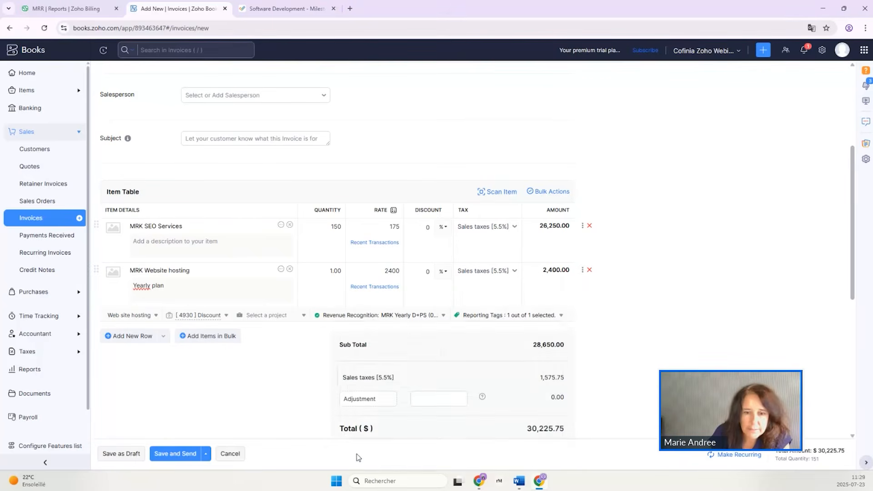
Save the invoice and email it to the customer, and review its journal entries and revenue recognition details.
{"action": "left_click", "coordinate": [172, 454]}
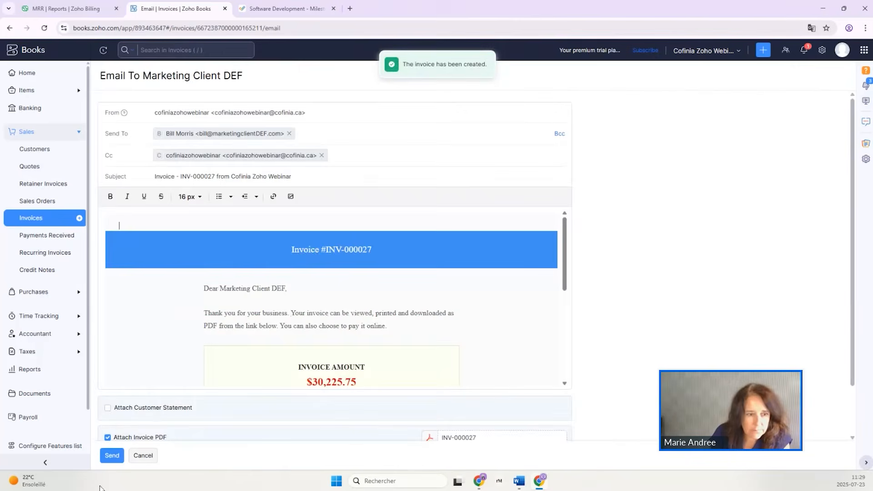
{"action": "left_click", "coordinate": [112, 456]}
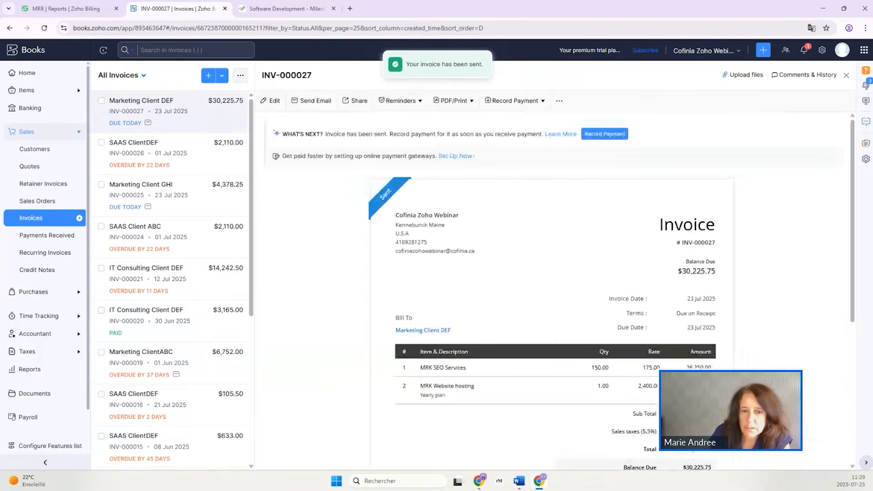
{"action": "scroll", "coordinate": [733, 356], "scroll_direction": "down", "scroll_amount": 10}
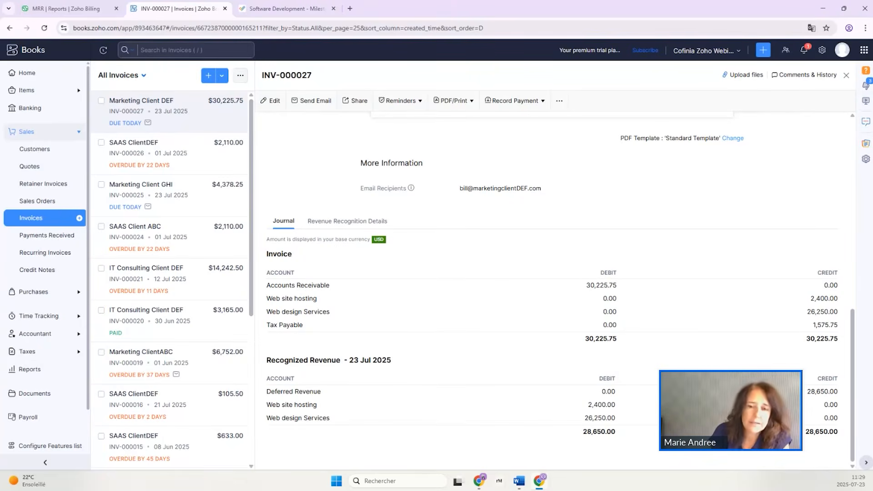
{"action": "left_click", "coordinate": [363, 221]}
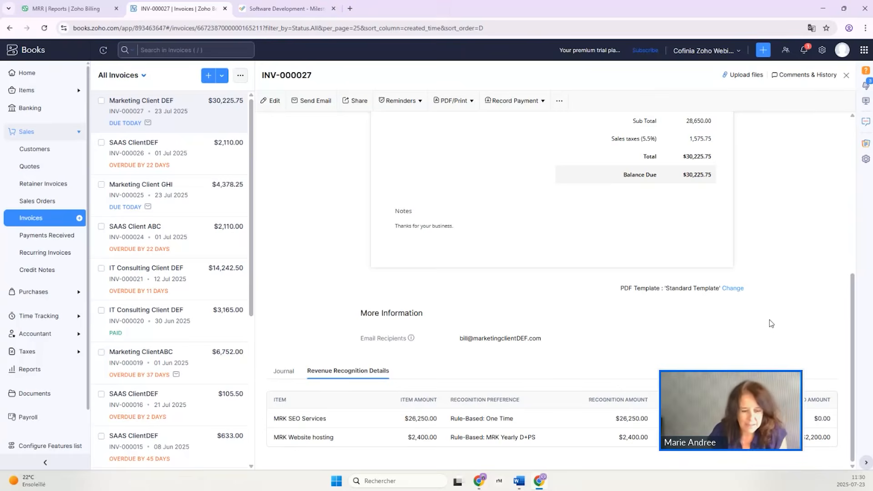
{"action": "key", "text": "alt+Tab"}
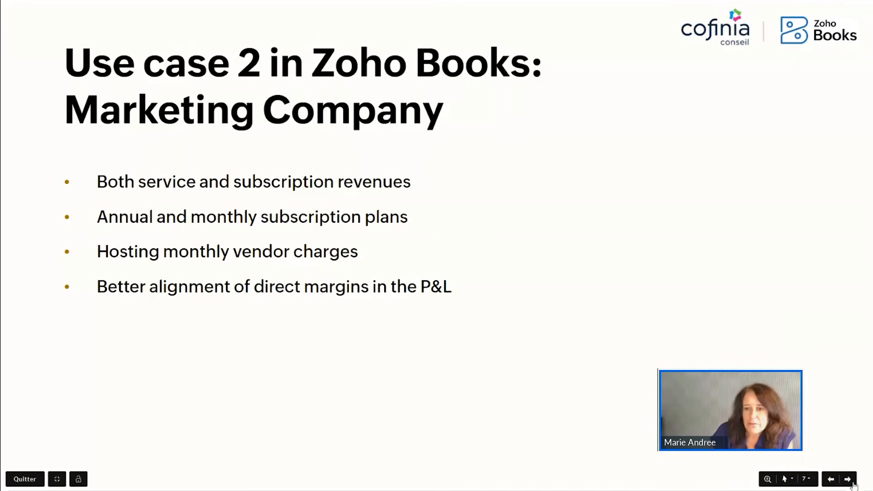
{"action": "left_click", "coordinate": [849, 479]}
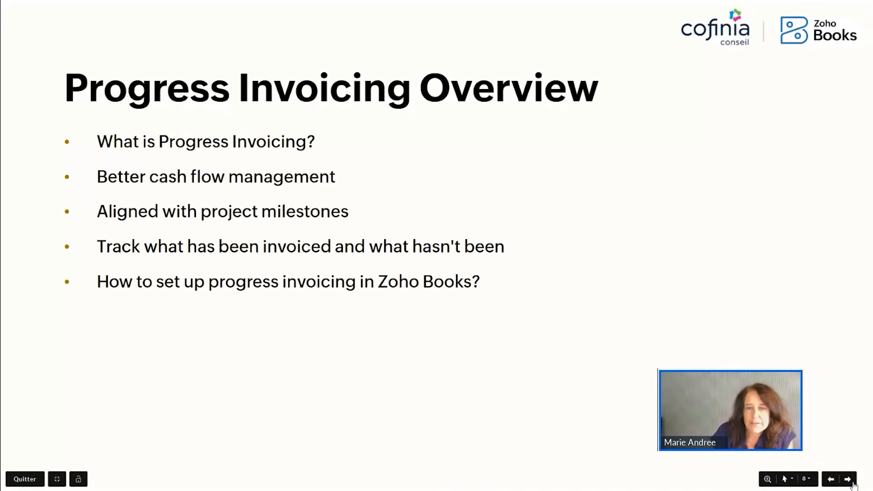
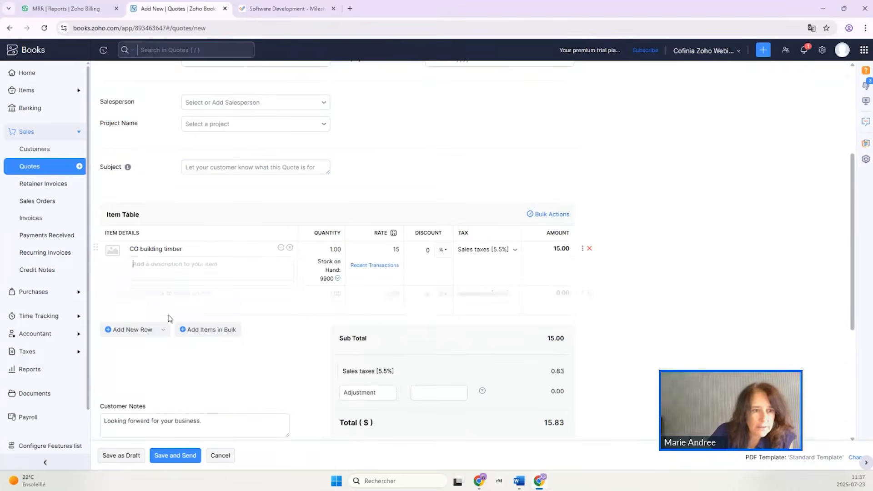
Add CO Concrete as the second line item of the quote.
{"action": "left_click", "coordinate": [150, 293]}
{"action": "type", "text": "co"}
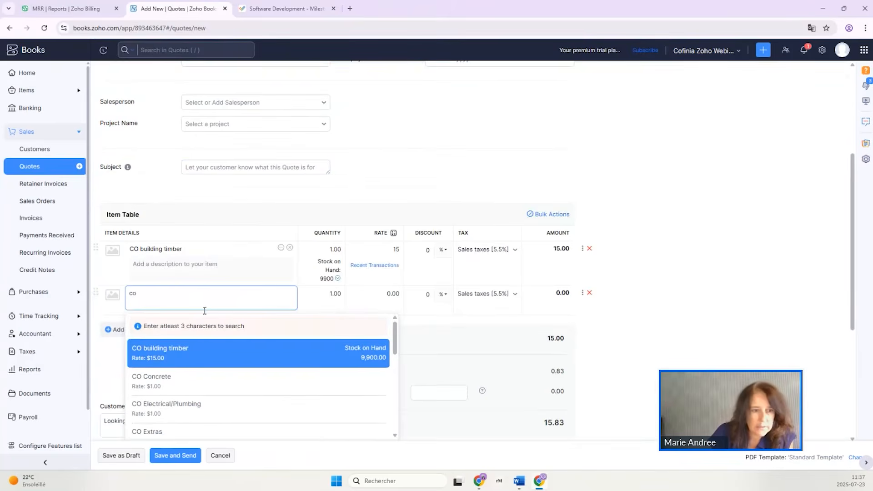
{"action": "left_click", "coordinate": [175, 382]}
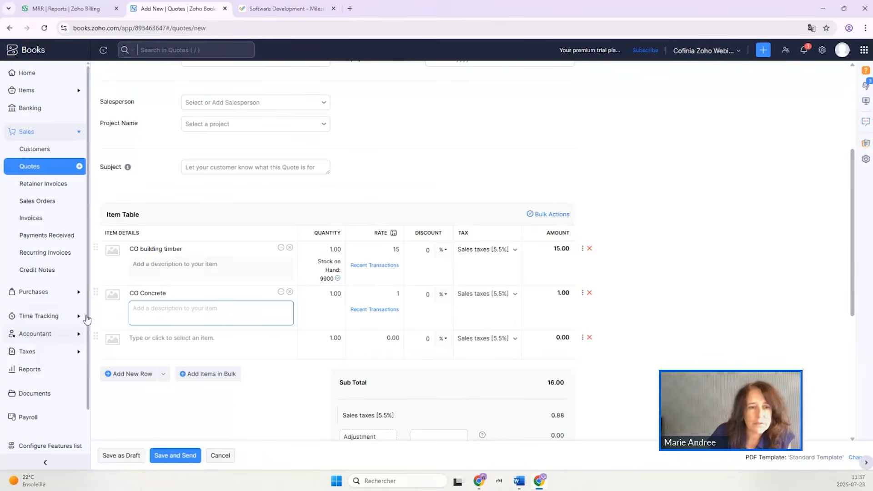
Set the CO building timber line's quantity to 1000.
{"action": "left_click", "coordinate": [311, 248]}
{"action": "left_click_drag", "start_coordinate": [311, 248], "coordinate": [346, 247]}
{"action": "type", "text": "10"}
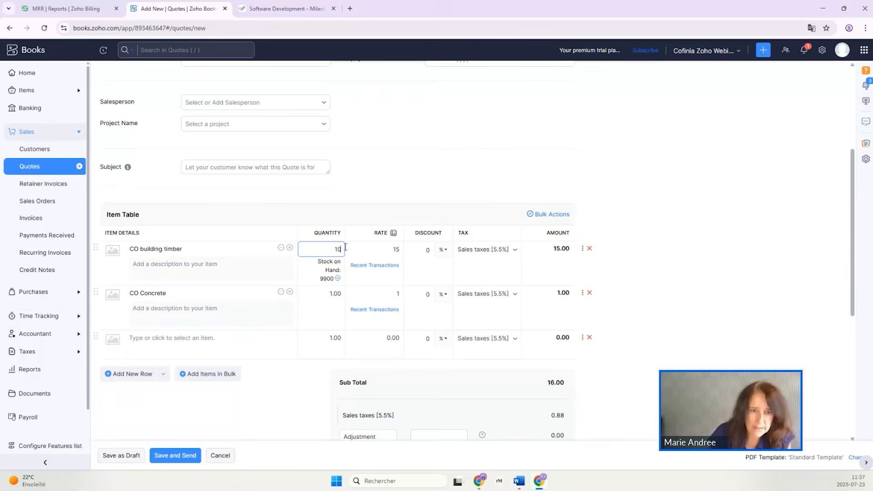
{"action": "type", "text": "00"}
{"action": "key", "text": "Tab"}
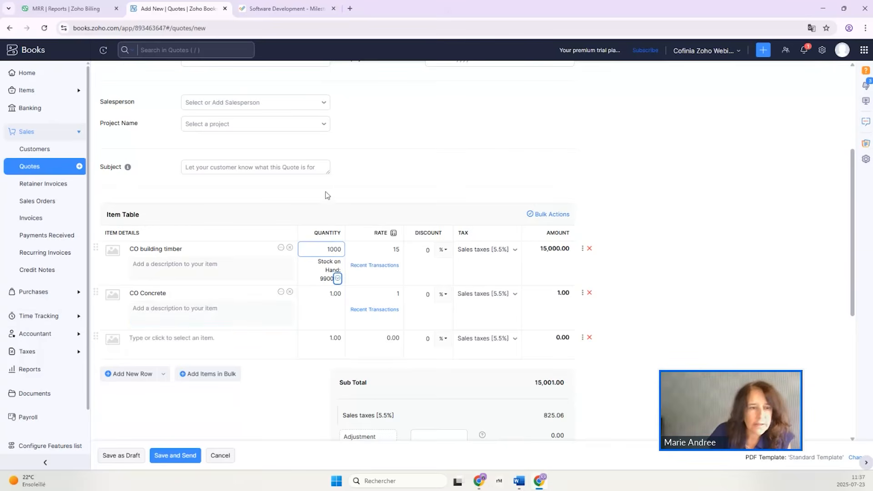
Remove the CO building timber line from the quote and add CO Framing below CO Concrete.
{"action": "left_click", "coordinate": [590, 249]}
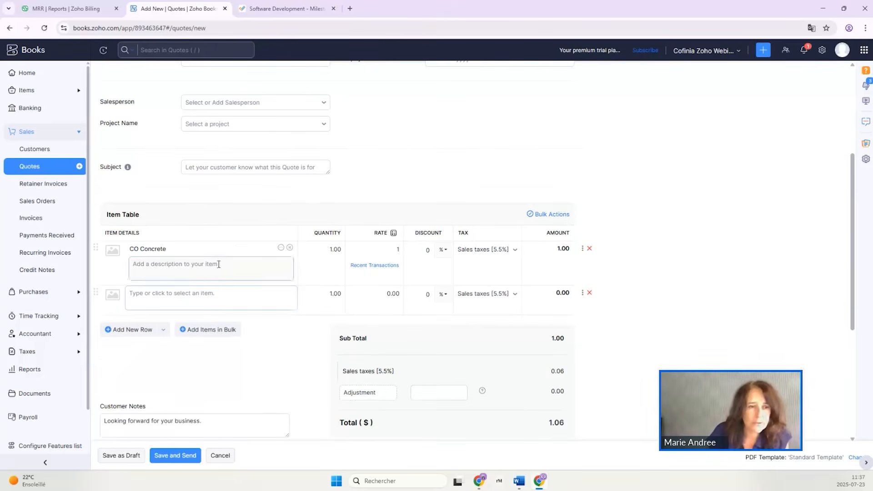
{"action": "left_click", "coordinate": [168, 300]}
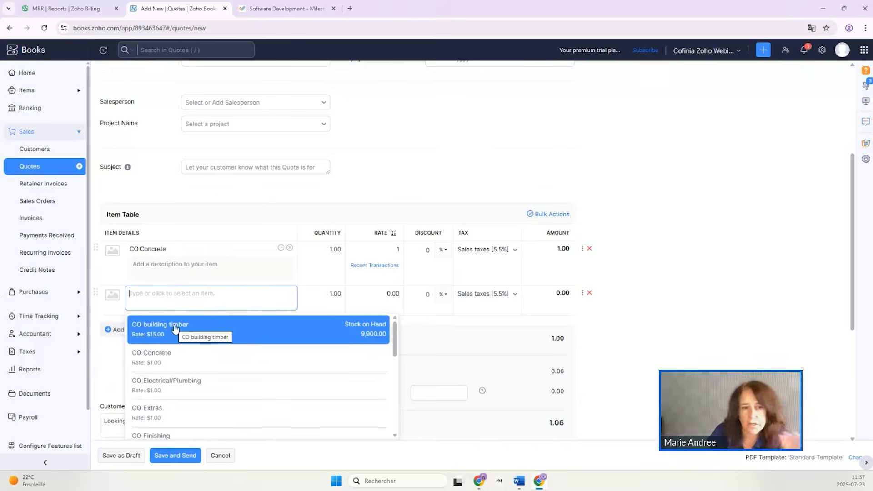
{"action": "scroll", "coordinate": [168, 440], "scroll_direction": "down", "scroll_amount": 2}
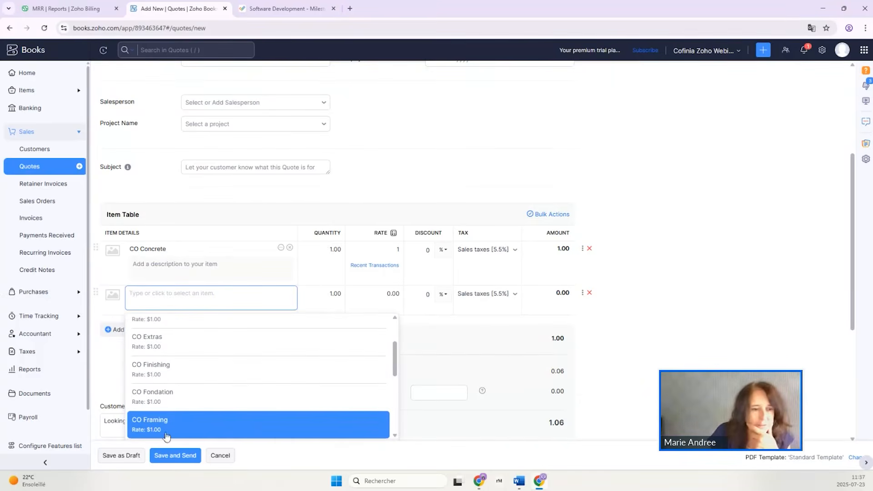
{"action": "left_click", "coordinate": [166, 423]}
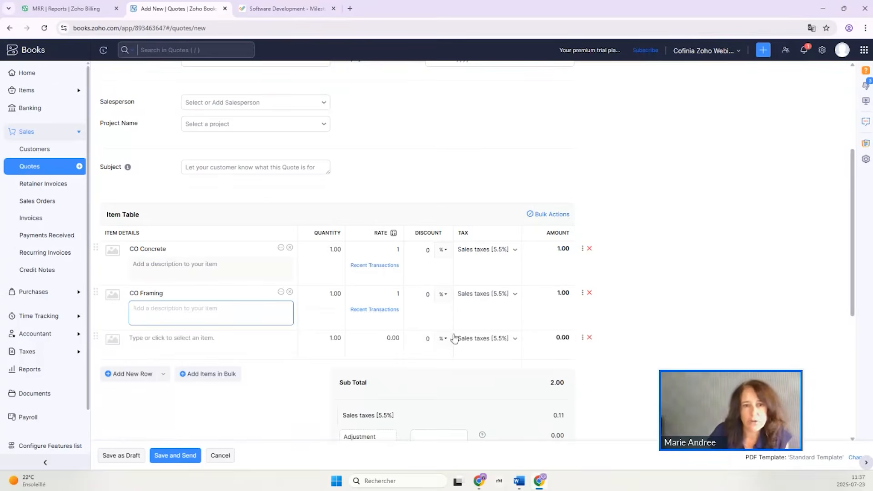
Set the rates to 100000 for CO Concrete and 150000 for CO Framing, and remove the empty row below them.
{"action": "left_click", "coordinate": [400, 251]}
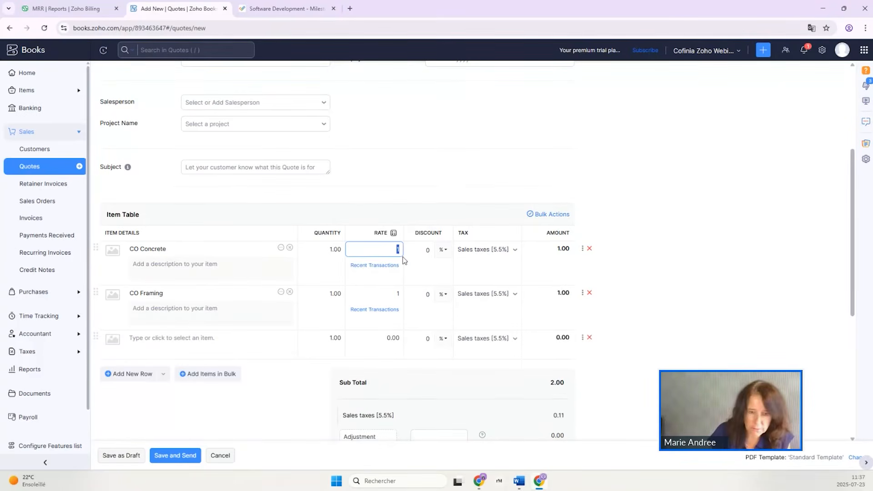
{"action": "type", "text": "00000"}
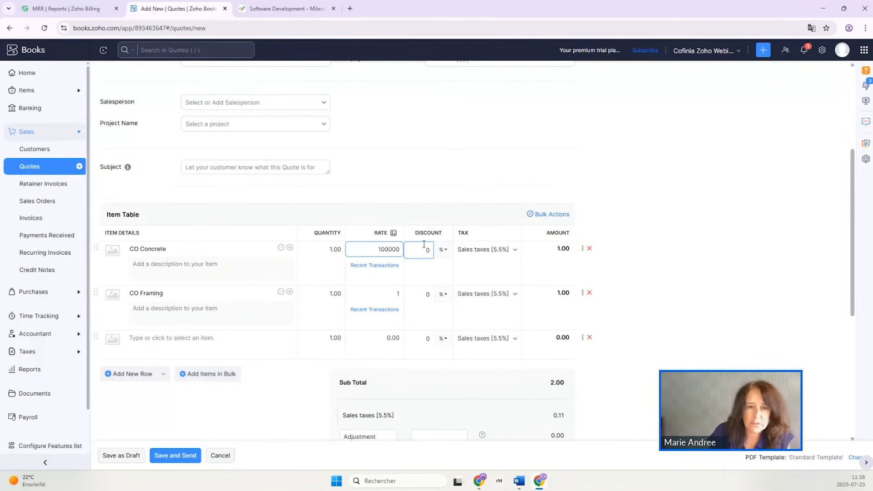
{"action": "left_click", "coordinate": [378, 293]}
{"action": "type", "text": "150000"}
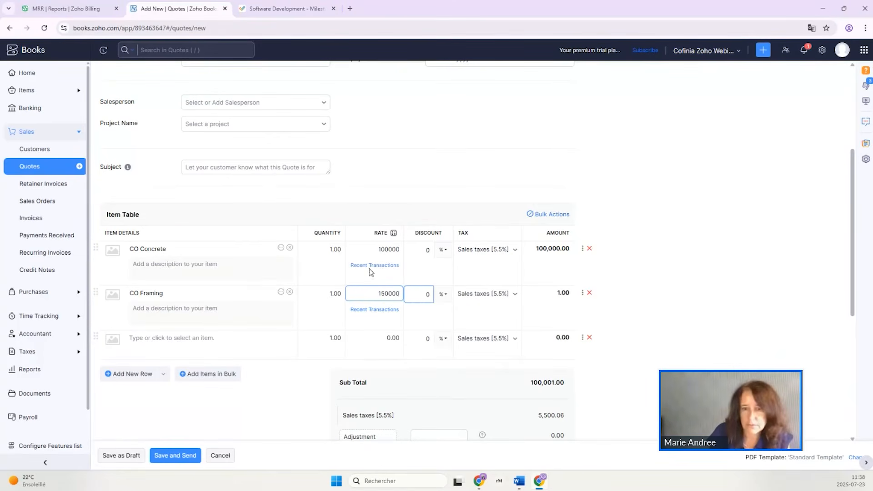
{"action": "left_click", "coordinate": [592, 339]}
{"action": "left_click", "coordinate": [590, 338]}
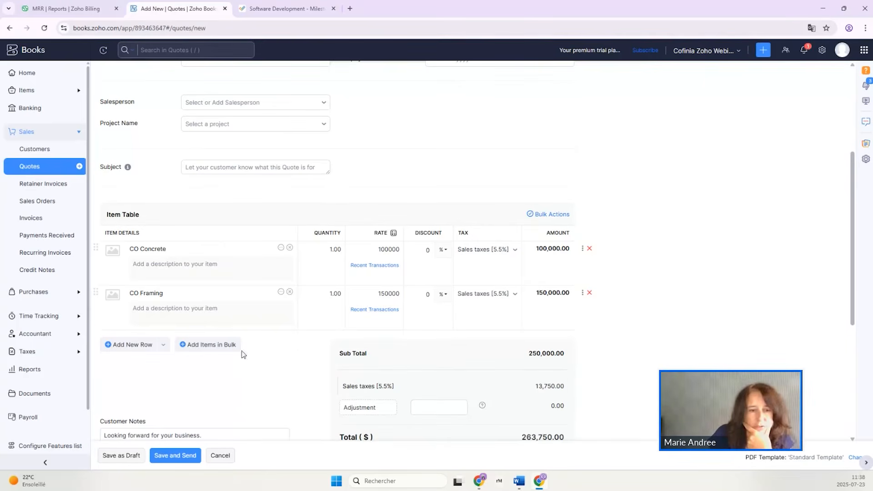
Save the quote and email it to the customer, and mark it as accepted.
{"action": "left_click", "coordinate": [166, 457]}
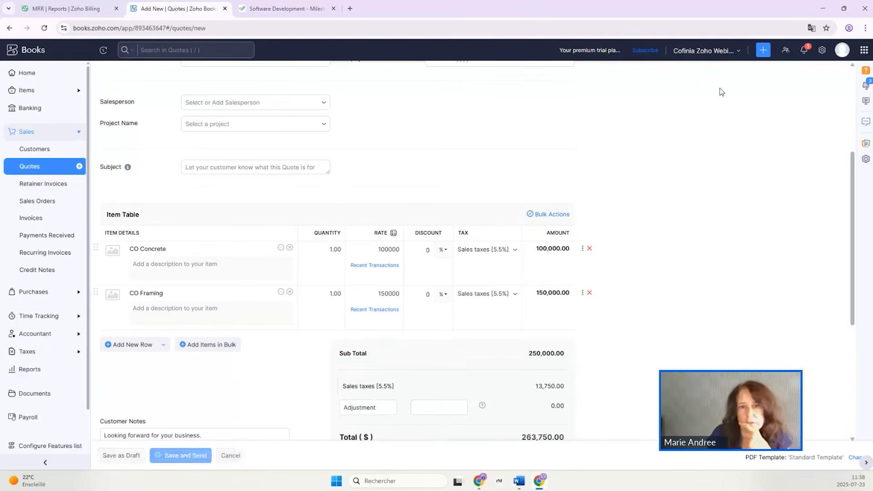
{"action": "left_click", "coordinate": [112, 456]}
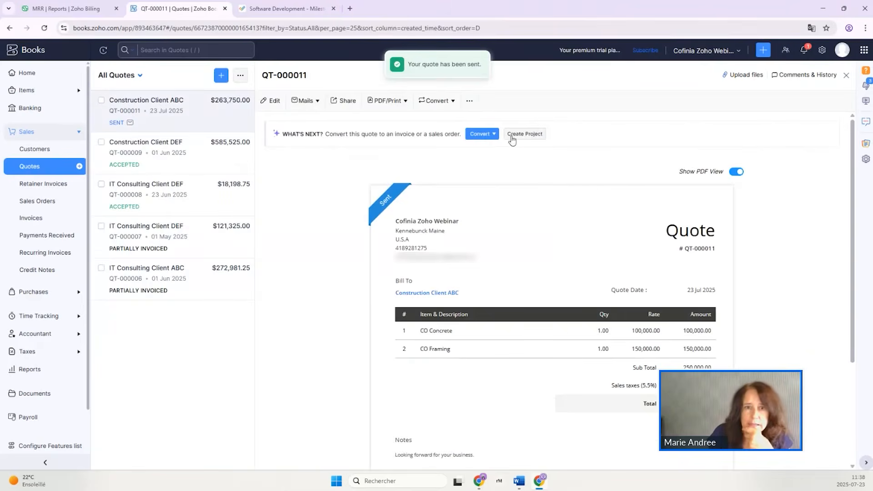
{"action": "left_click", "coordinate": [470, 102]}
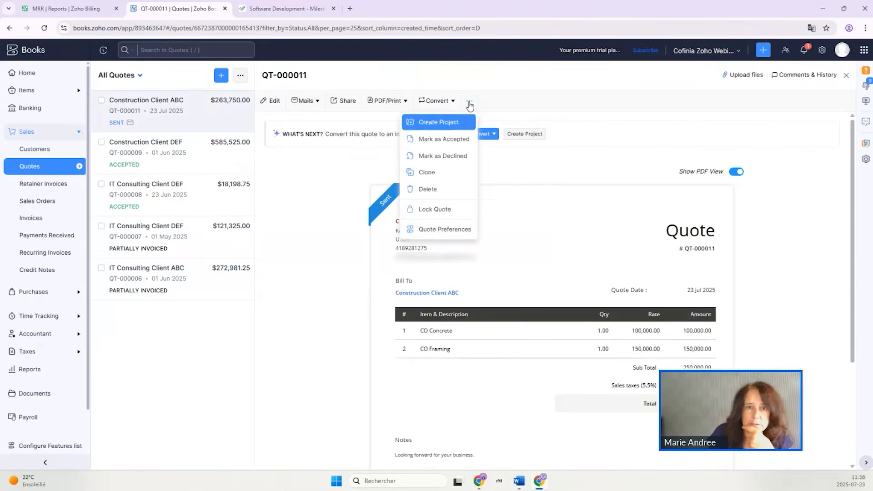
{"action": "left_click", "coordinate": [452, 139]}
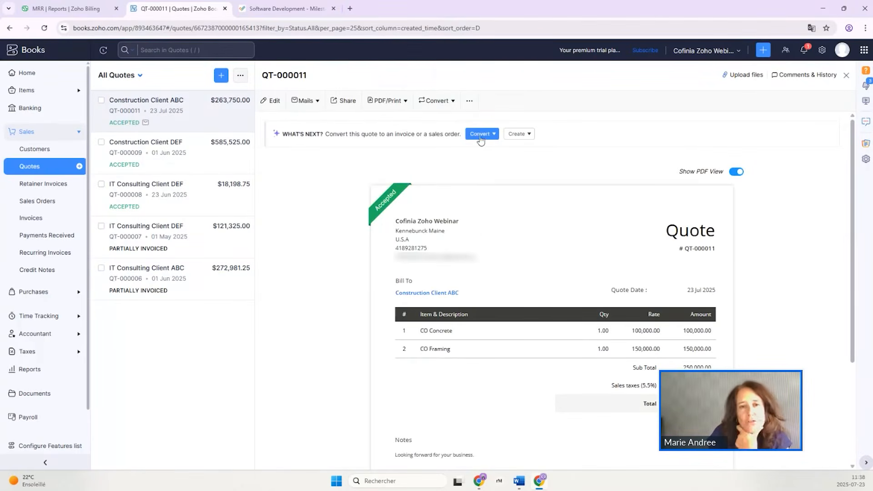
Start creating a project from the accepted quote, review its budget, users and project tasks, and discard the form.
{"action": "left_click", "coordinate": [526, 135]}
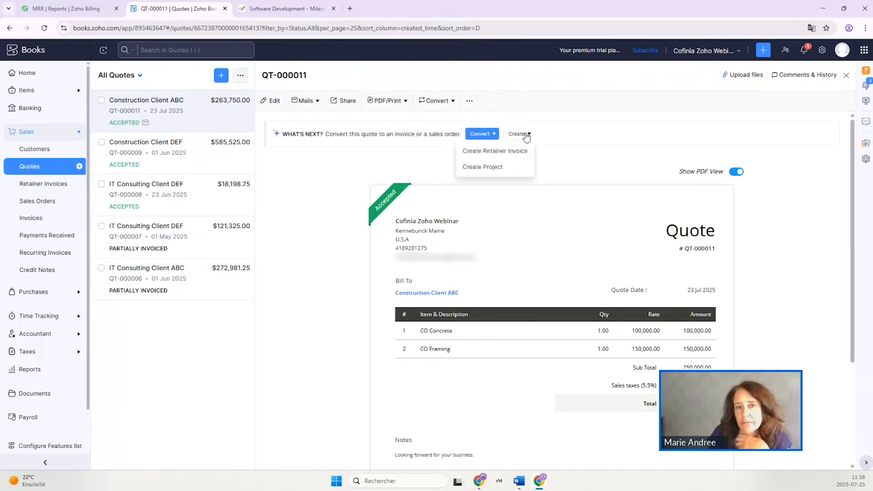
{"action": "left_click", "coordinate": [483, 167]}
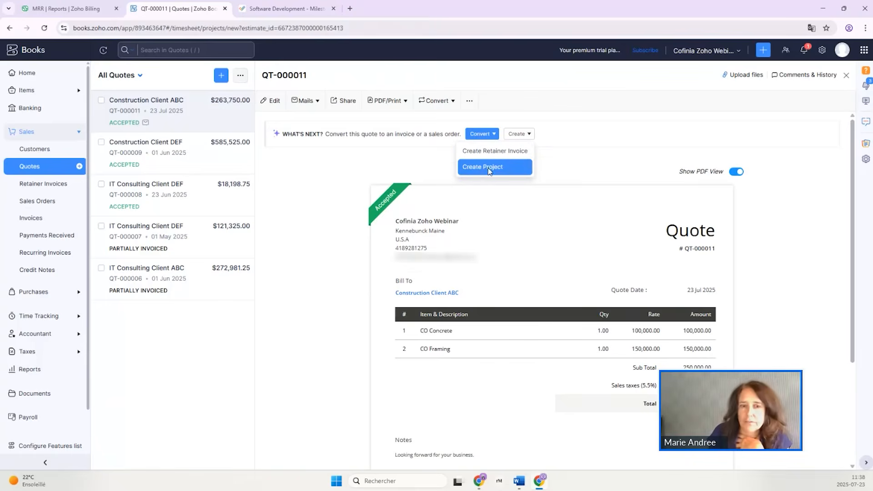
{"action": "scroll", "coordinate": [306, 304], "scroll_direction": "down", "scroll_amount": 3}
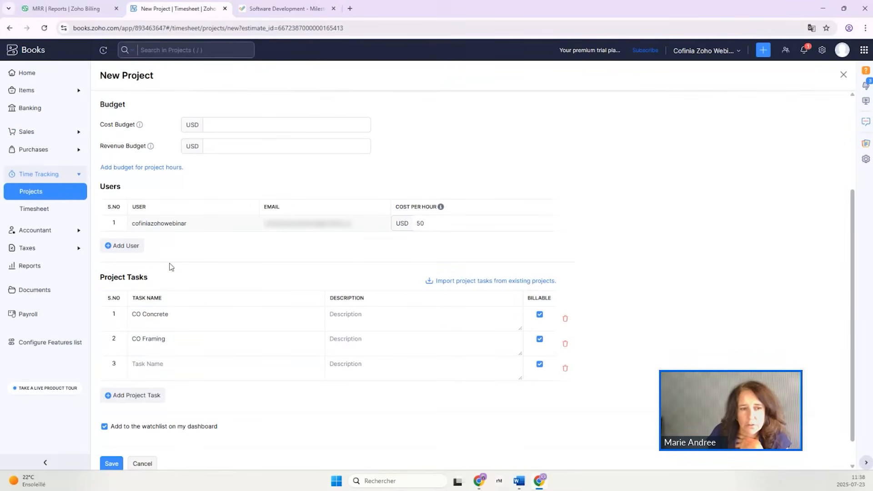
{"action": "left_click", "coordinate": [142, 463]}
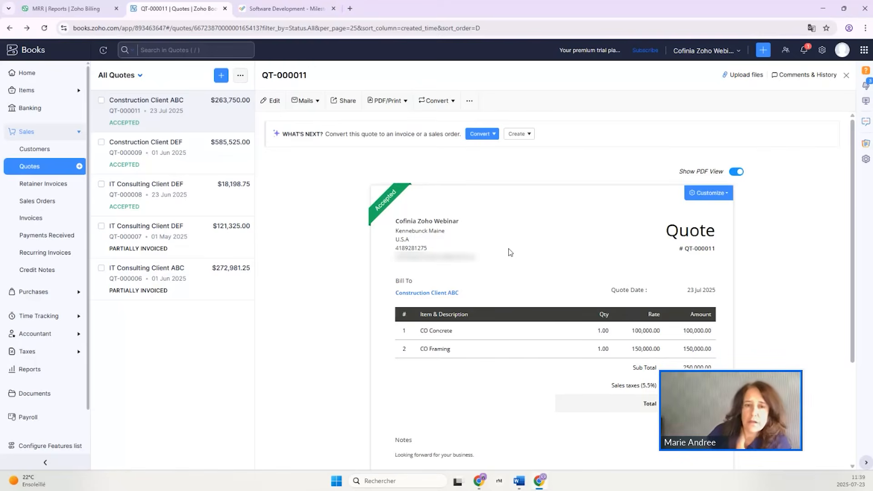
Start creating a retainer invoice from the accepted quote, review the form, and leave it without saving.
{"action": "left_click", "coordinate": [522, 138]}
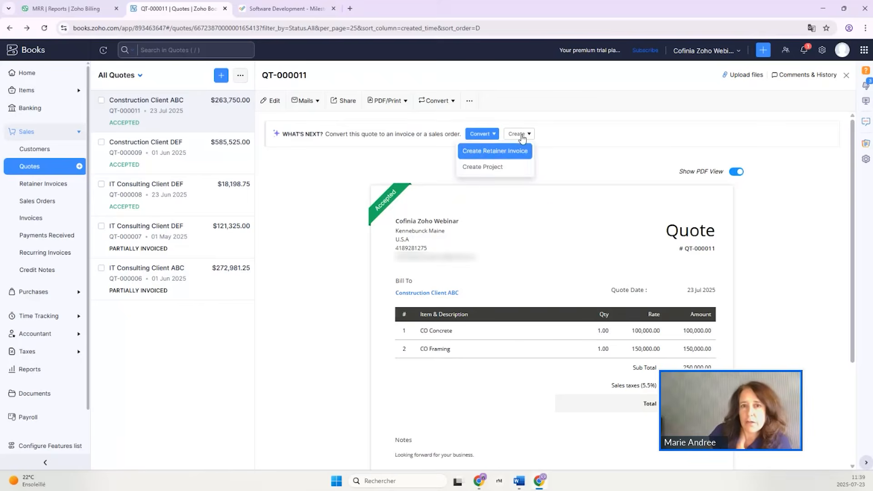
{"action": "left_click", "coordinate": [488, 155]}
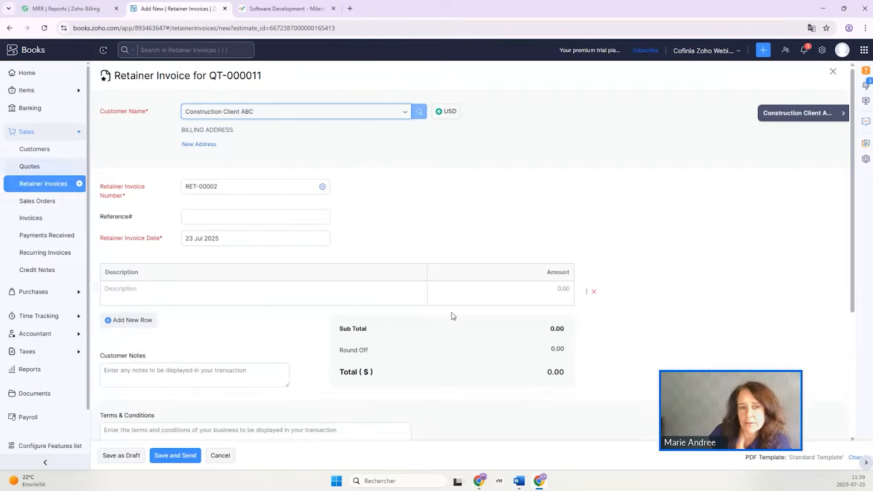
{"action": "left_click", "coordinate": [346, 282]}
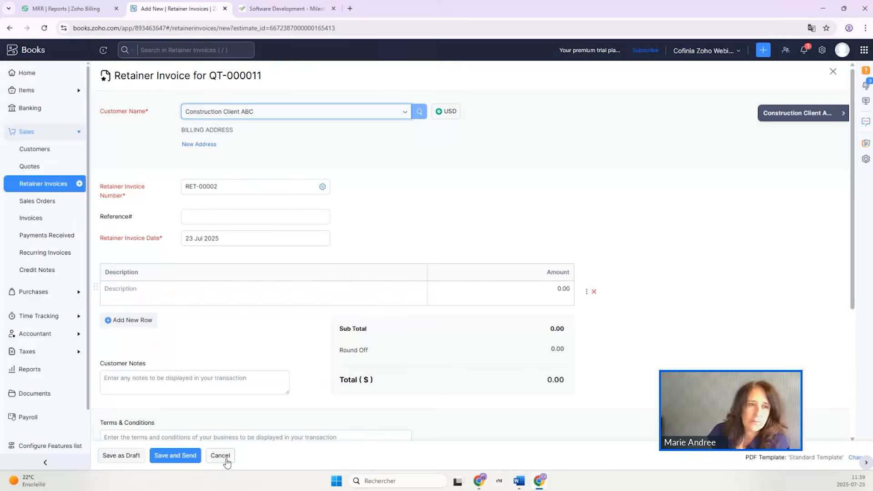
{"action": "left_click", "coordinate": [220, 456]}
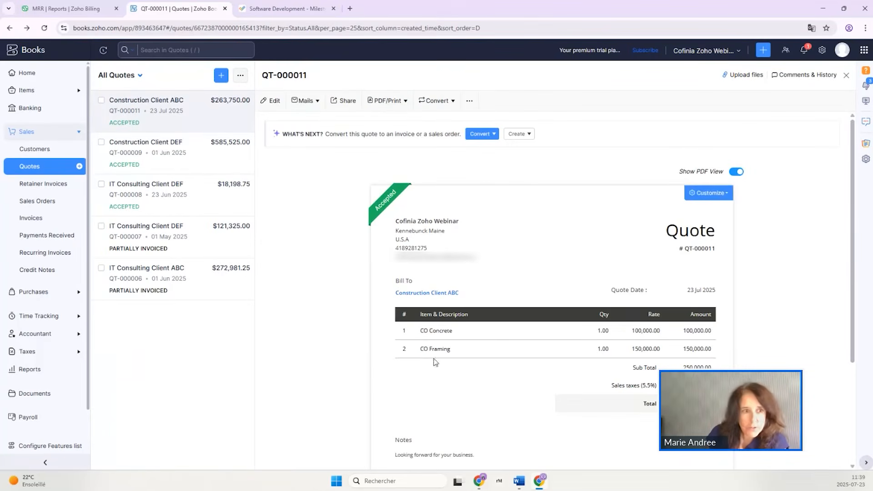
Convert the IT Consulting Client ABC quote to an invoice for a custom percentage of 10%.
{"action": "left_click", "coordinate": [182, 283]}
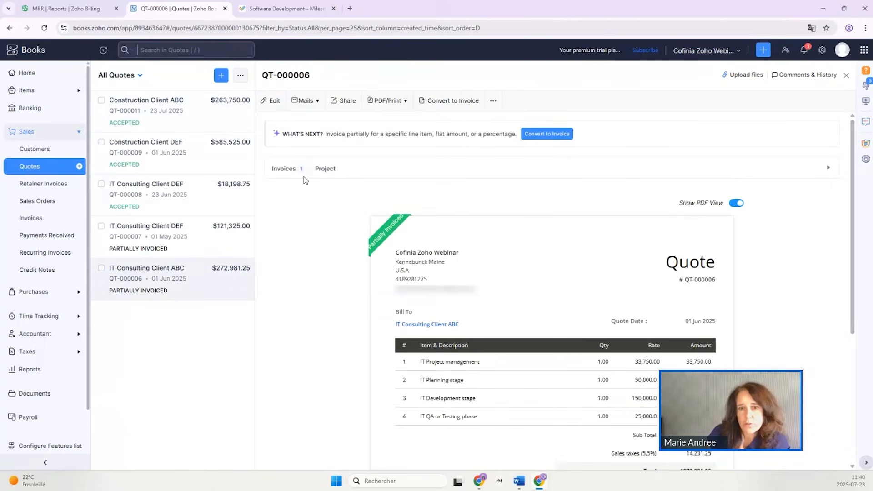
{"action": "left_click", "coordinate": [565, 135]}
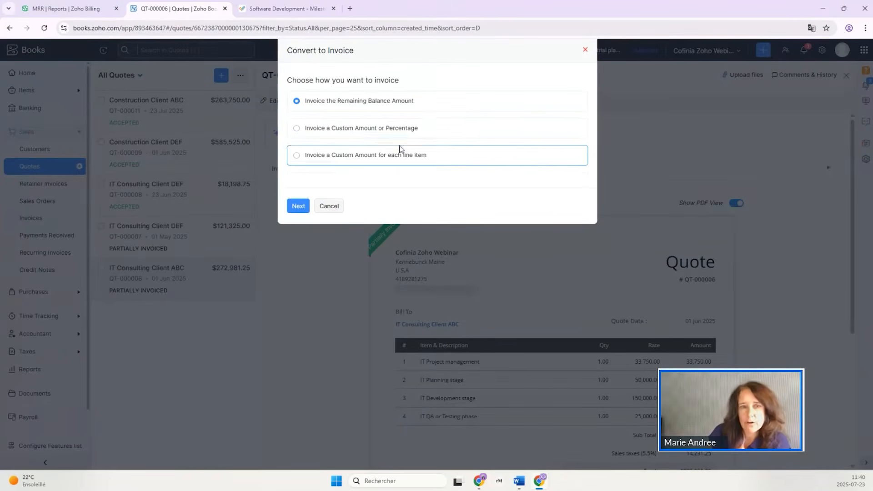
{"action": "left_click", "coordinate": [388, 129]}
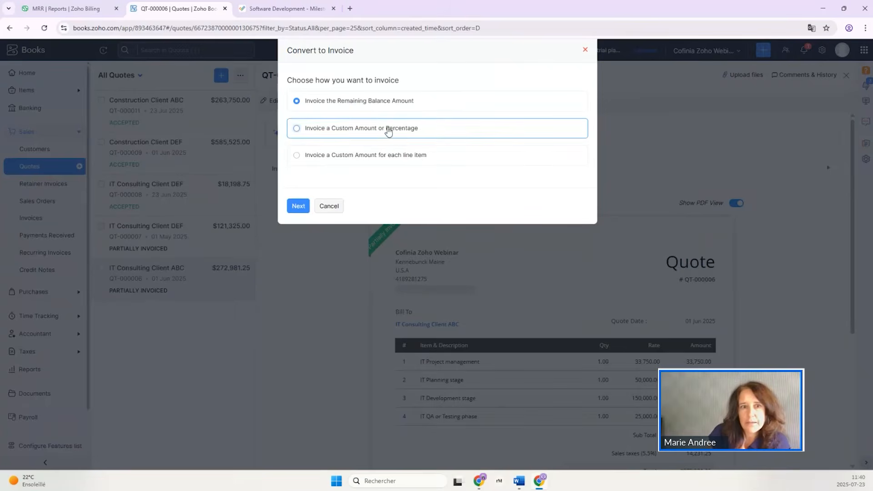
{"action": "left_click", "coordinate": [413, 162]}
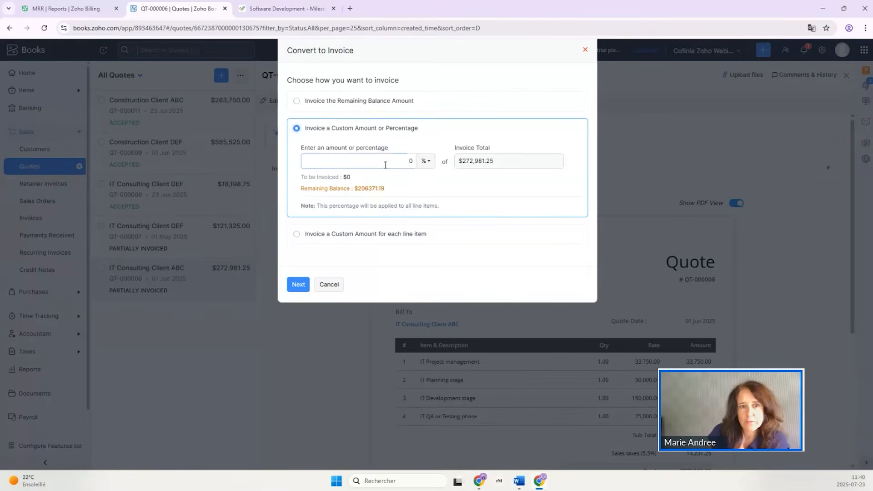
{"action": "type", "text": "10"}
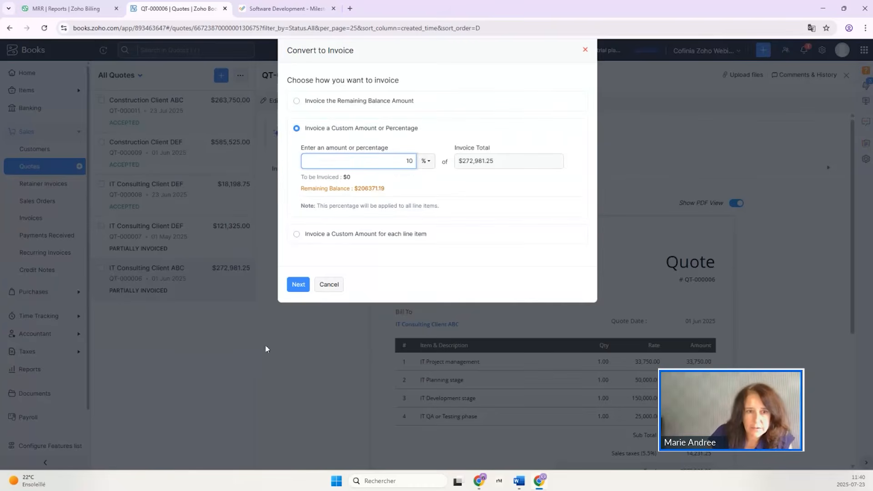
{"action": "left_click", "coordinate": [297, 284]}
Configure the Withholdings [10%] retention on the new progress invoice and save the retention settings.
{"action": "scroll", "coordinate": [793, 269], "scroll_direction": "down", "scroll_amount": 7}
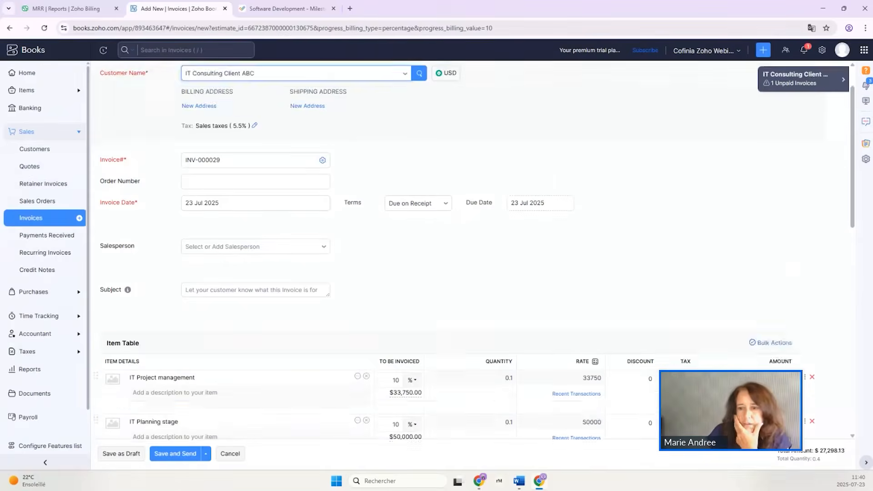
{"action": "scroll", "coordinate": [653, 364], "scroll_direction": "down", "scroll_amount": 1}
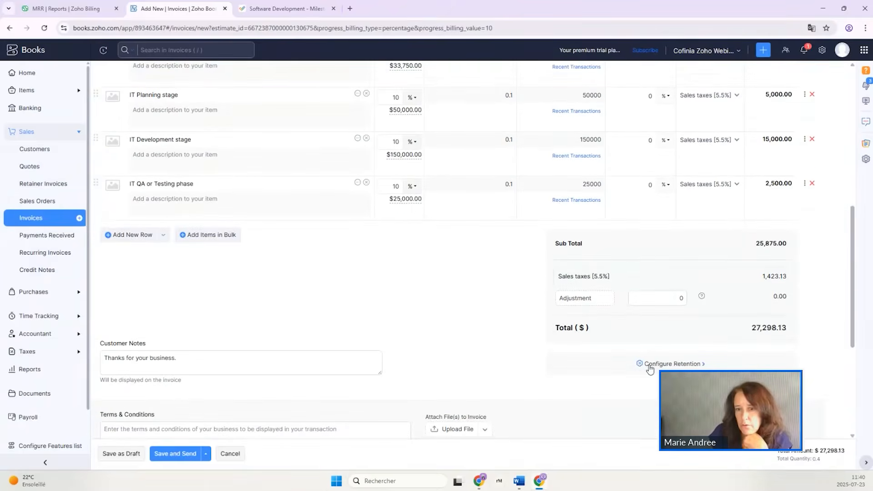
{"action": "left_click", "coordinate": [643, 365]}
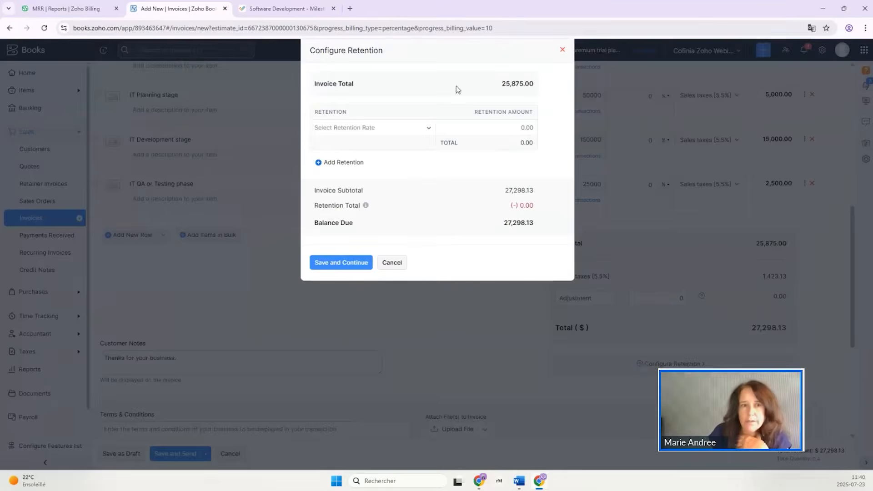
{"action": "left_click", "coordinate": [353, 132]}
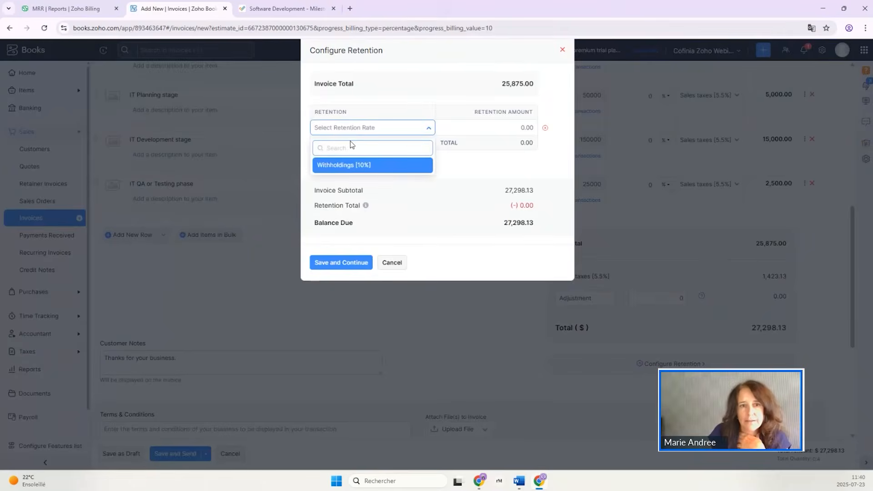
{"action": "left_click", "coordinate": [334, 164]}
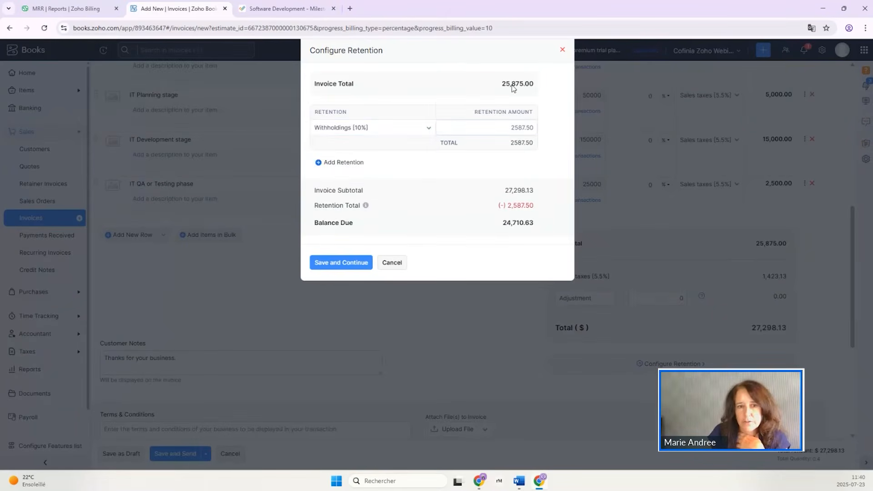
{"action": "left_click", "coordinate": [342, 265]}
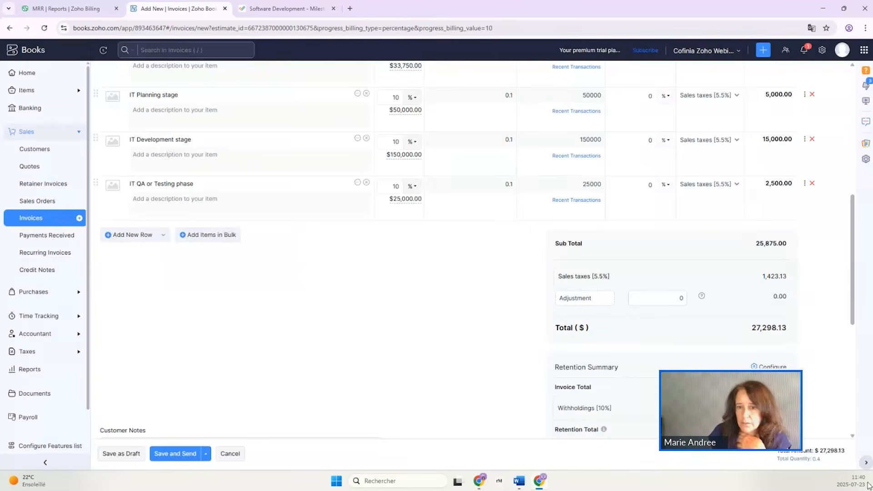
Save the 10% progress invoice for IT Consulting Client ABC and email it to the client.
{"action": "scroll", "coordinate": [771, 314], "scroll_direction": "down", "scroll_amount": 3}
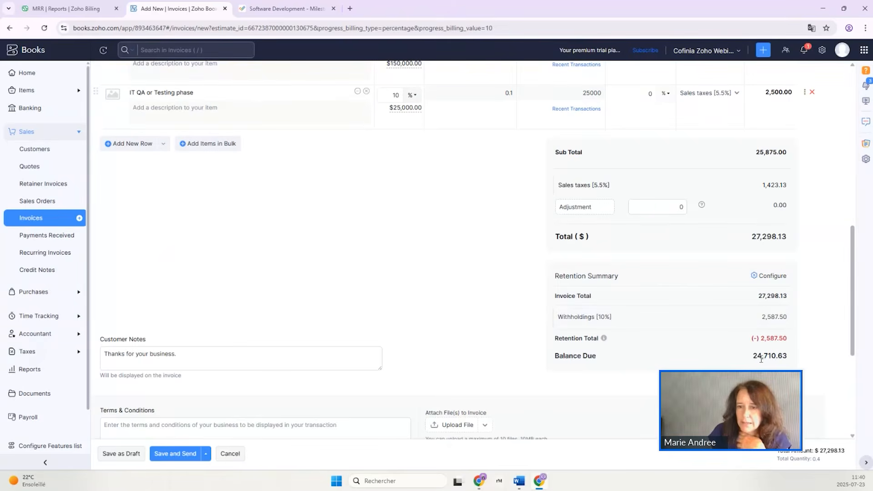
{"action": "left_click", "coordinate": [173, 452]}
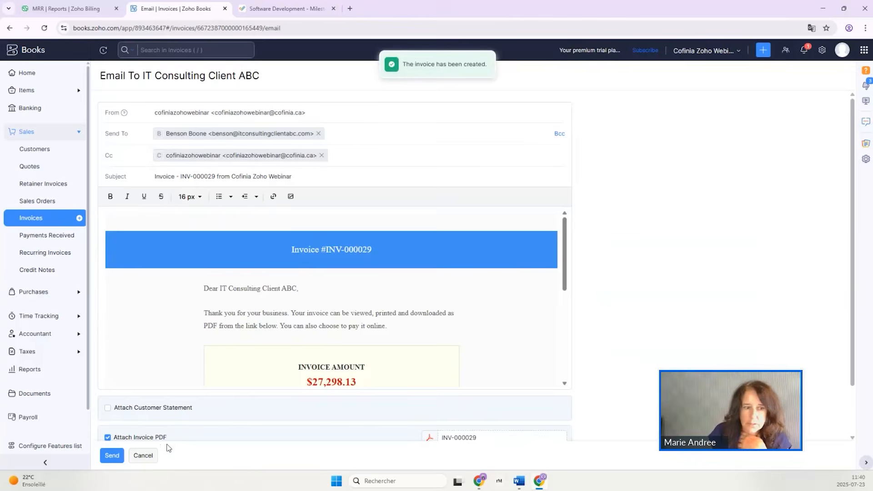
{"action": "left_click", "coordinate": [111, 456]}
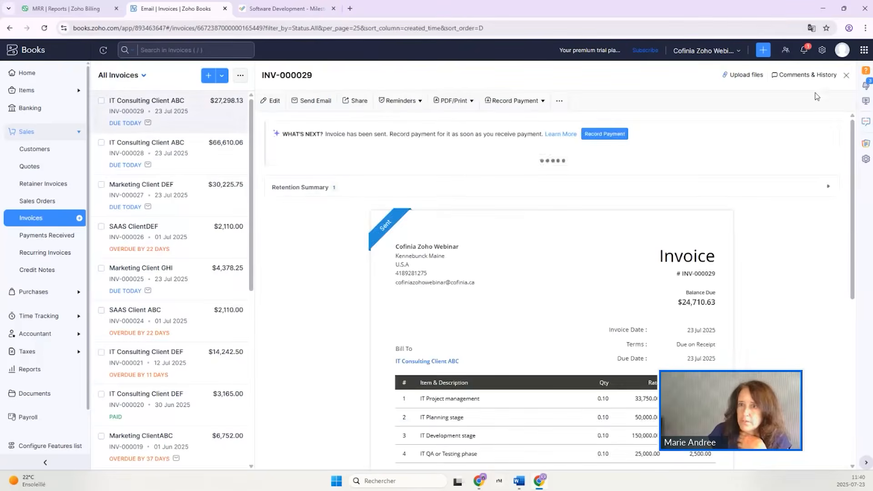
Examine the Payment Retention setup in the general preferences and return to the sent invoice.
{"action": "left_click", "coordinate": [824, 51]}
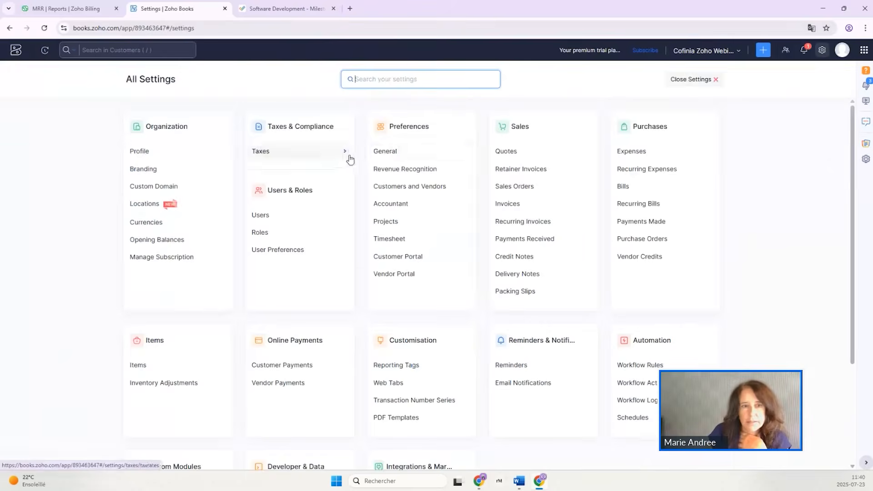
{"action": "left_click", "coordinate": [385, 152]}
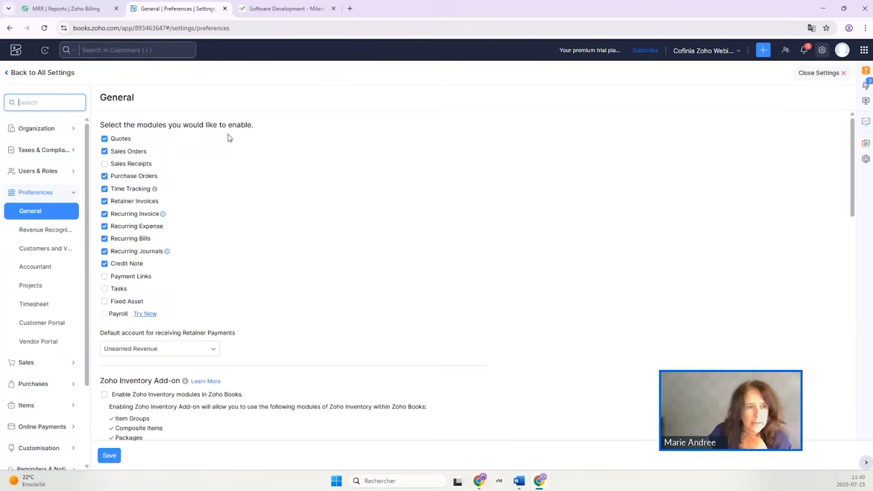
{"action": "scroll", "coordinate": [241, 262], "scroll_direction": "down", "scroll_amount": 12}
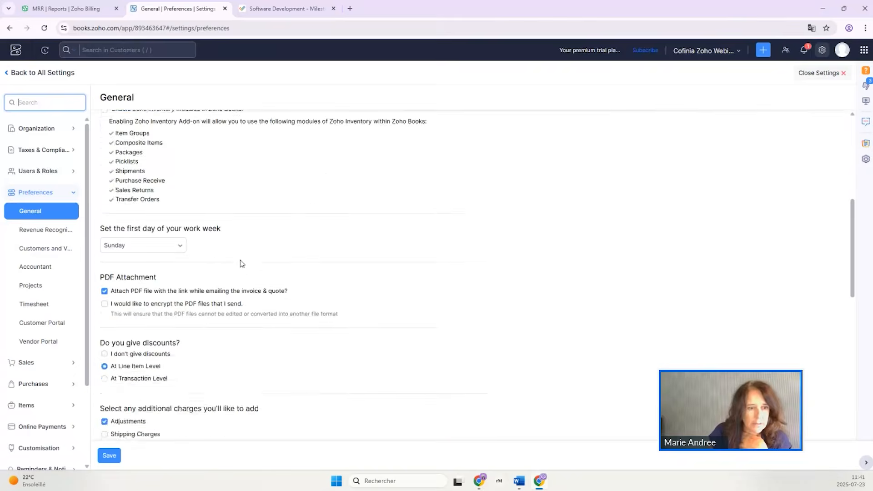
{"action": "scroll", "coordinate": [240, 262], "scroll_direction": "down", "scroll_amount": 5}
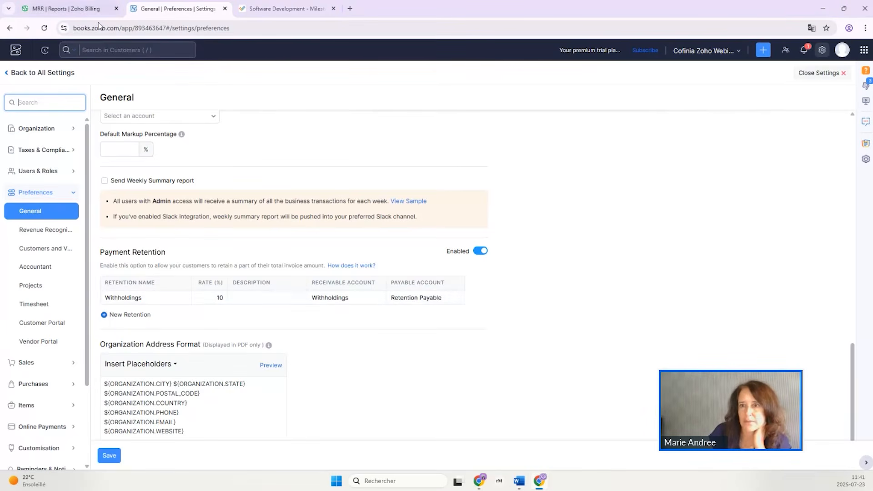
{"action": "left_click", "coordinate": [823, 76]}
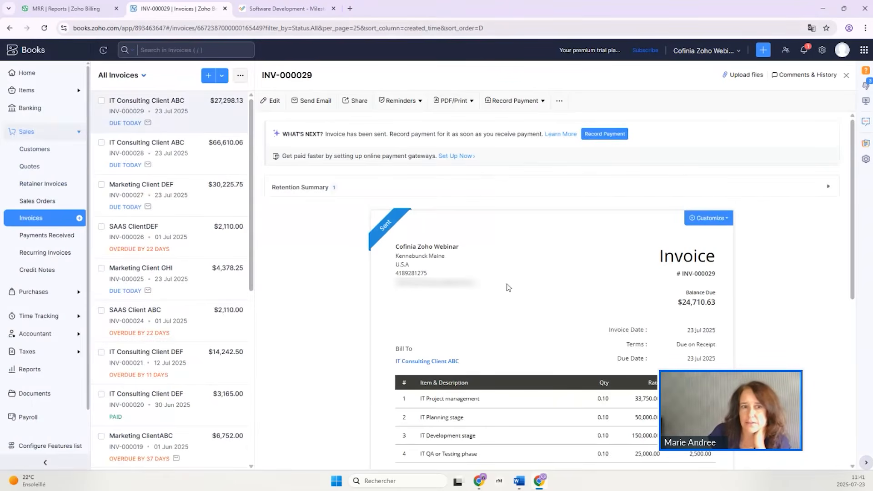
Start a claim invoice for the Withholdings retention on the sent invoice, review the form, and leave it without saving.
{"action": "left_click", "coordinate": [333, 191]}
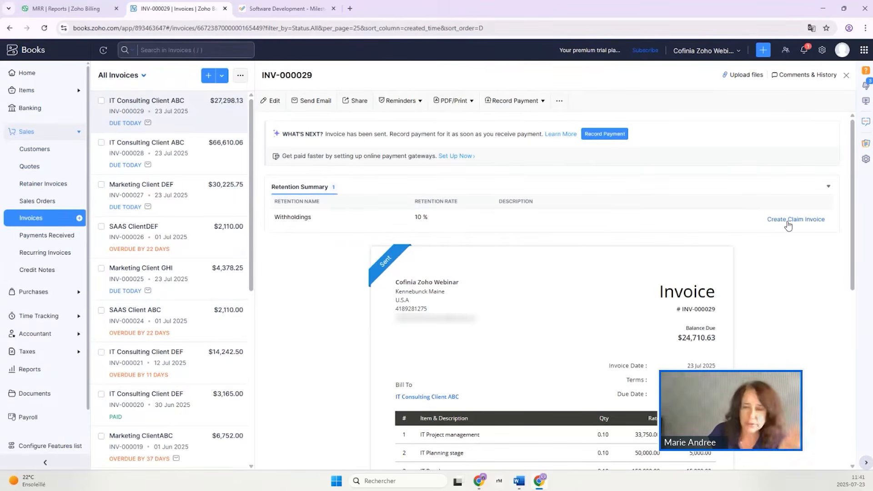
{"action": "left_click", "coordinate": [788, 223]}
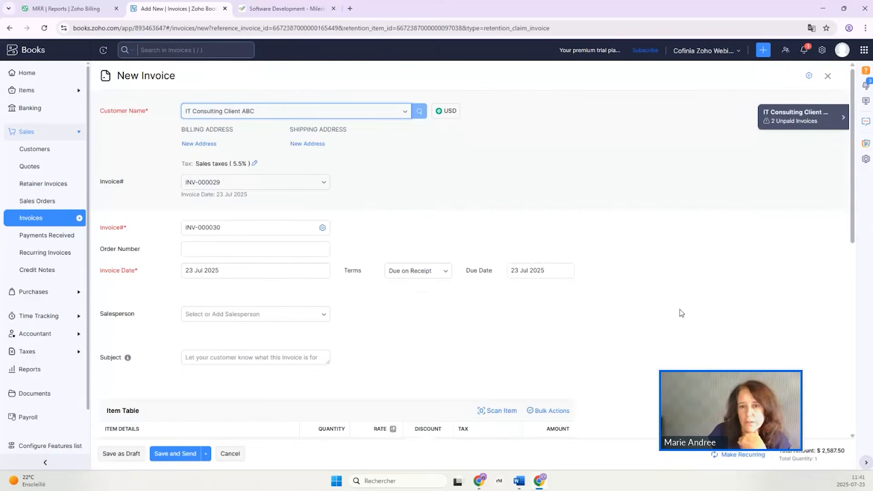
{"action": "scroll", "coordinate": [653, 304], "scroll_direction": "down", "scroll_amount": 5}
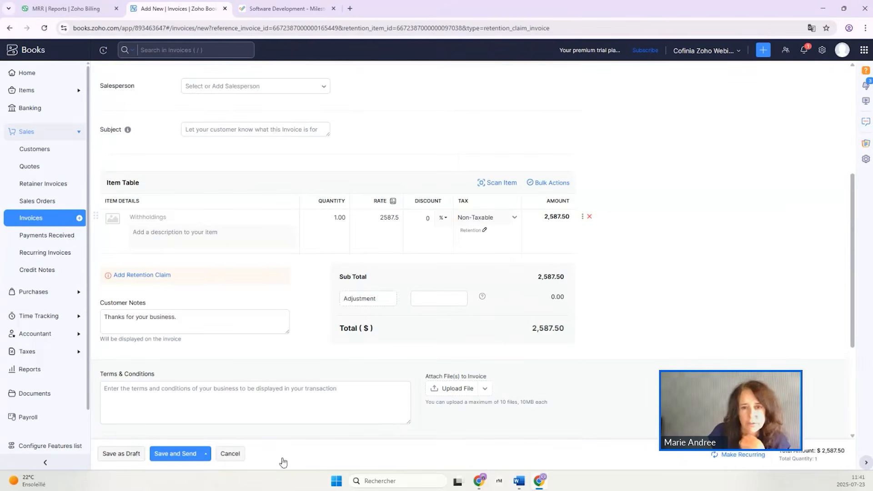
{"action": "left_click", "coordinate": [231, 454]}
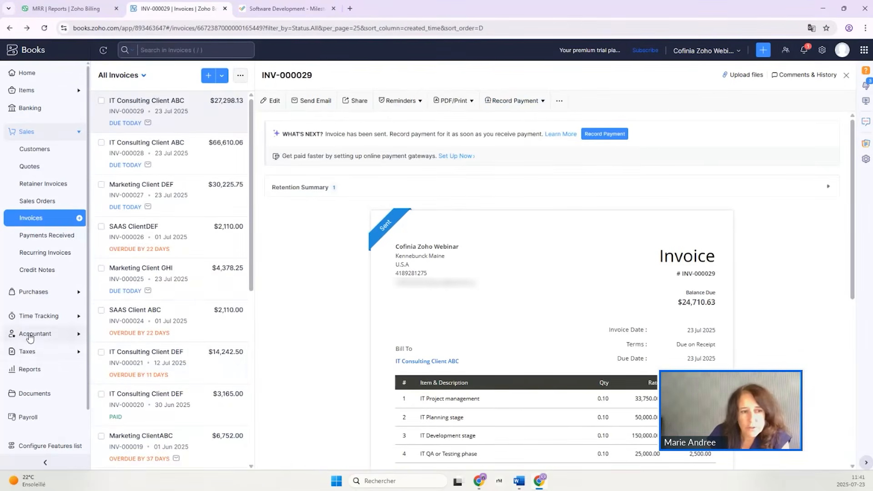
Open the Giroux Project from the projects list and examine its monthly income and expense chart.
{"action": "left_click", "coordinate": [30, 317]}
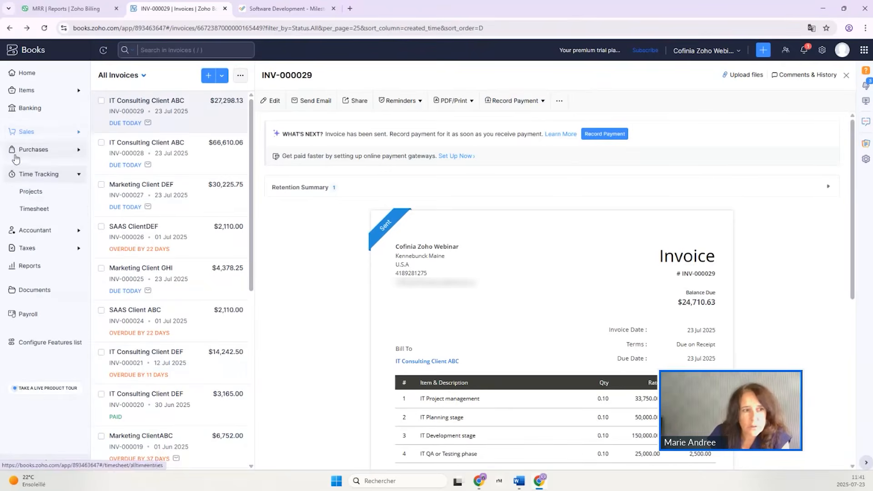
{"action": "left_click", "coordinate": [32, 191]}
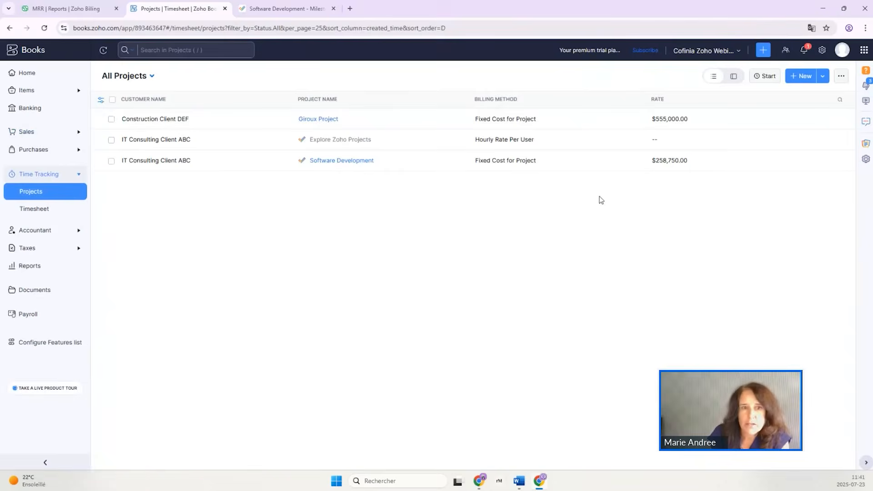
{"action": "left_click", "coordinate": [313, 120]}
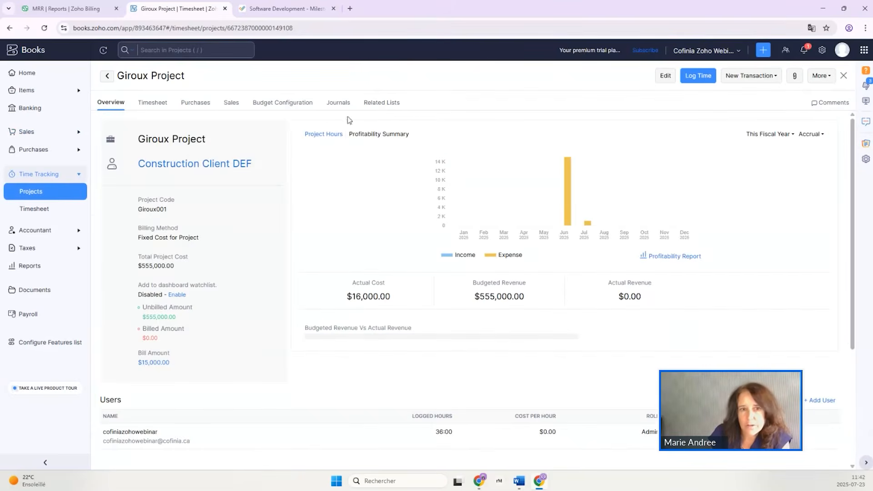
{"action": "left_click", "coordinate": [376, 135]}
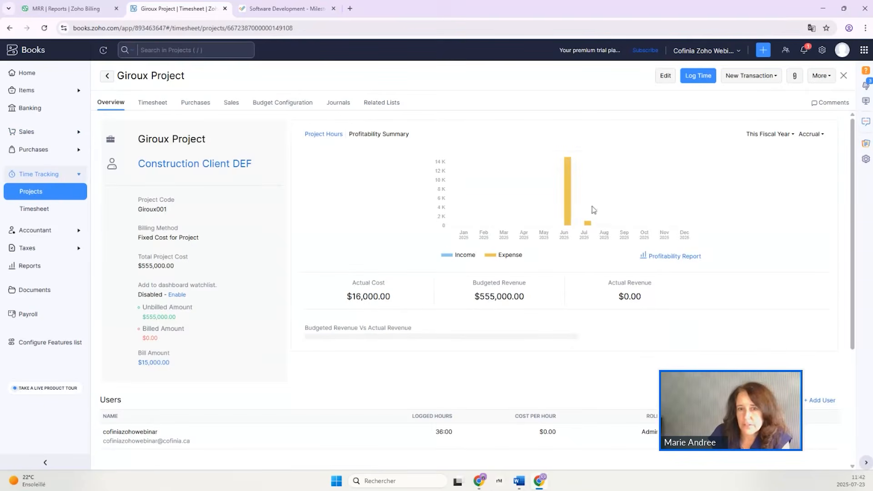
{"action": "mouse_move", "coordinate": [571, 209]}
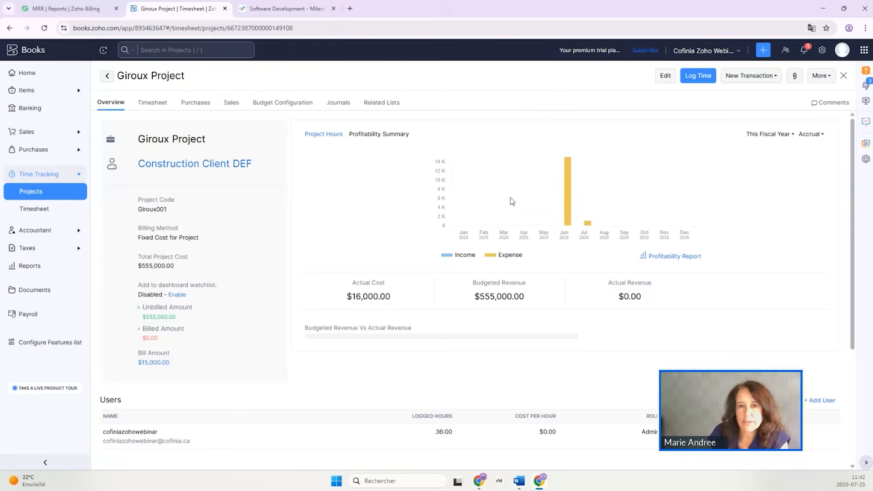
{"action": "mouse_move", "coordinate": [589, 227]}
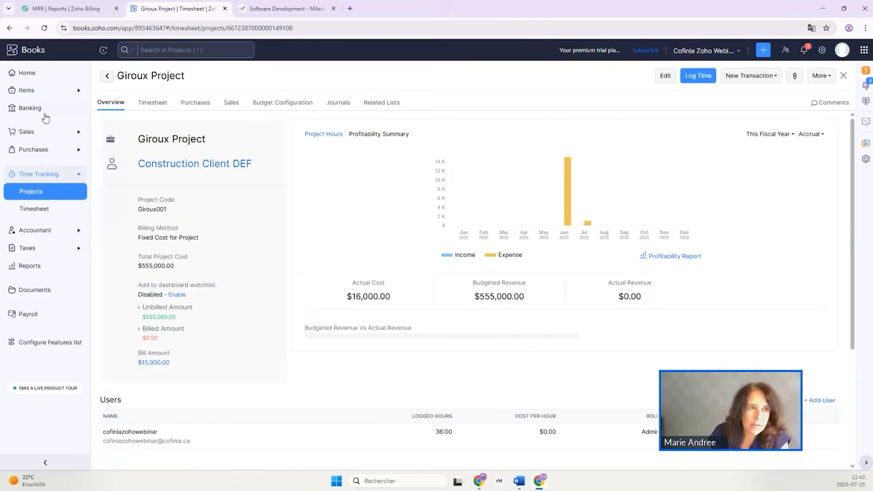
Examine the project assignment and journal entries of inventory adjustment 202507-001, leaving its edit form without saving.
{"action": "left_click", "coordinate": [26, 92]}
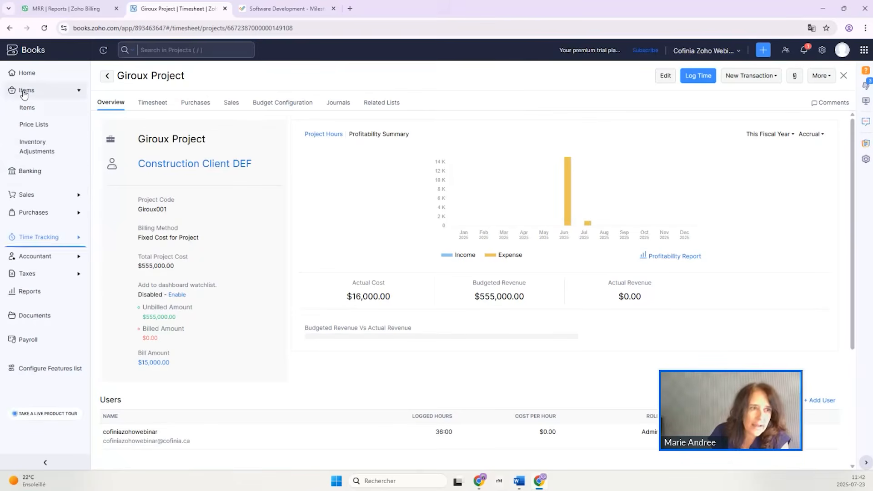
{"action": "left_click", "coordinate": [36, 149]}
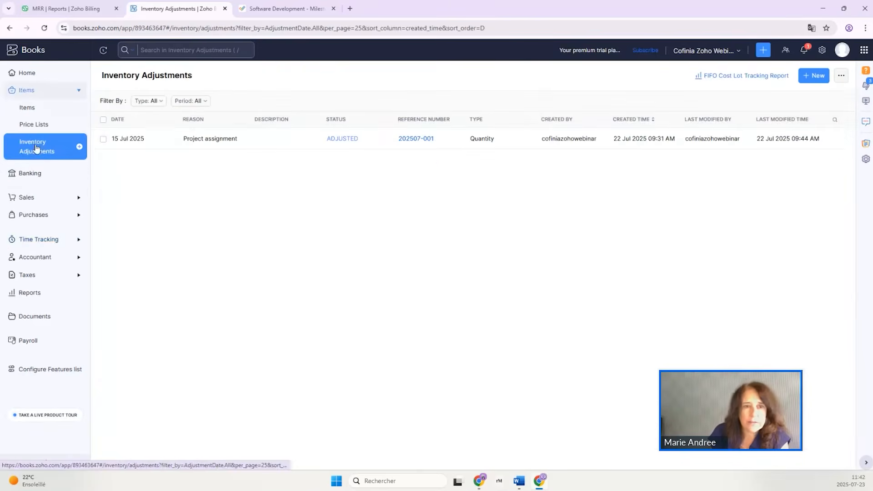
{"action": "left_click", "coordinate": [297, 144]}
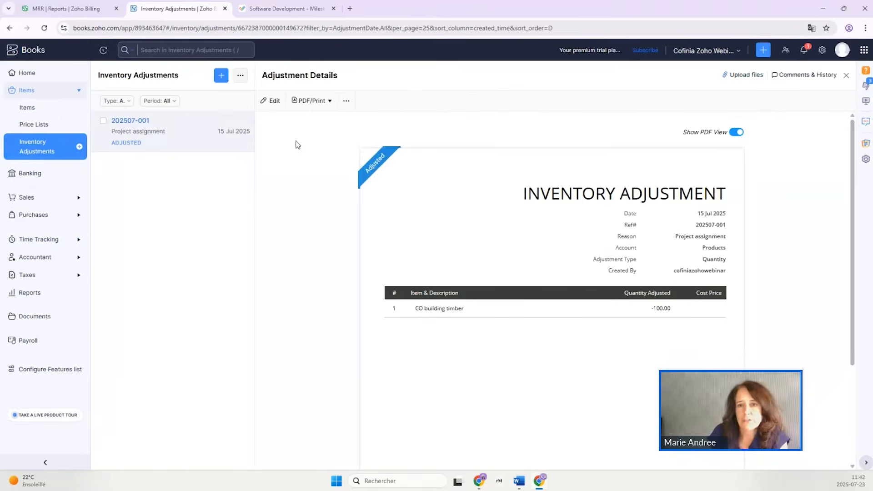
{"action": "left_click", "coordinate": [271, 101]}
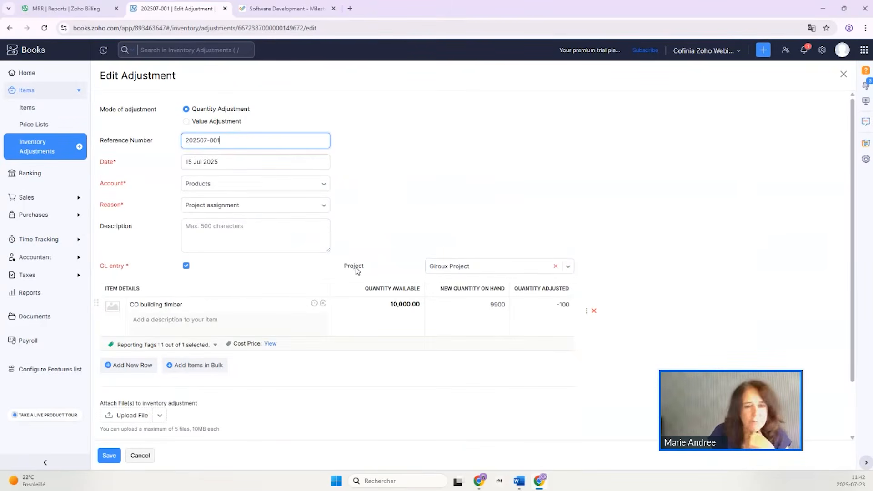
{"action": "left_click", "coordinate": [468, 267]}
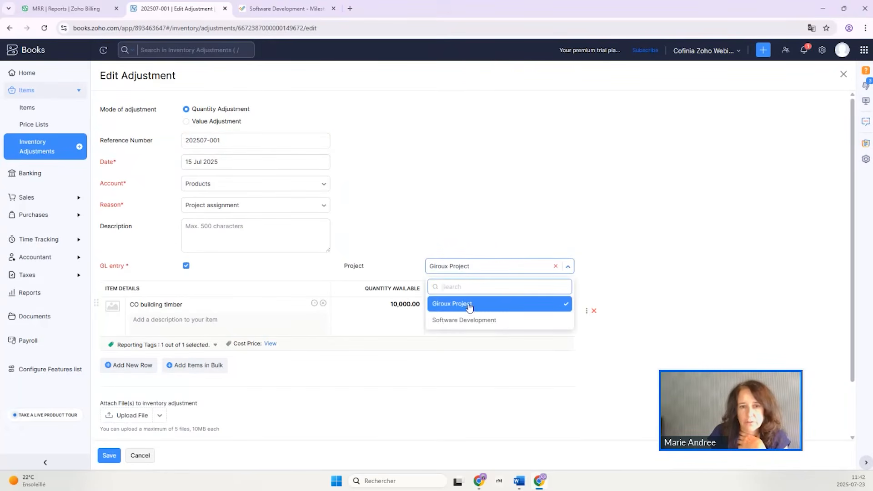
{"action": "left_click", "coordinate": [454, 266]}
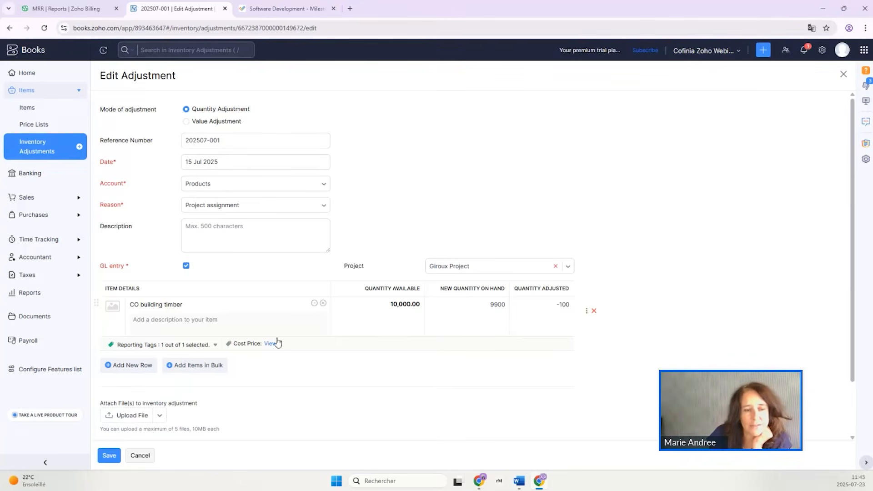
{"action": "left_click", "coordinate": [140, 456]}
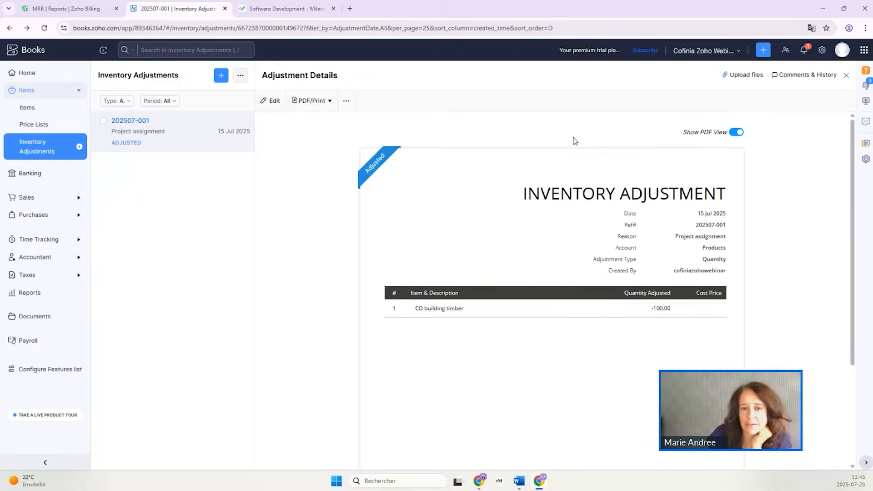
{"action": "scroll", "coordinate": [583, 356], "scroll_direction": "down", "scroll_amount": 5}
{"action": "scroll", "coordinate": [584, 358], "scroll_direction": "down", "scroll_amount": 1}
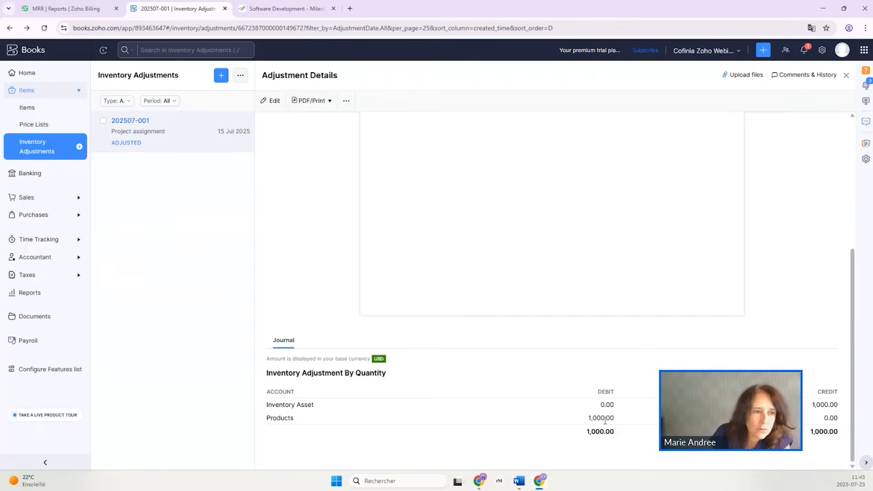
Open the manual journal dated 15 Jul 2025 with reference Giroux001 for editing.
{"action": "left_click", "coordinate": [26, 257]}
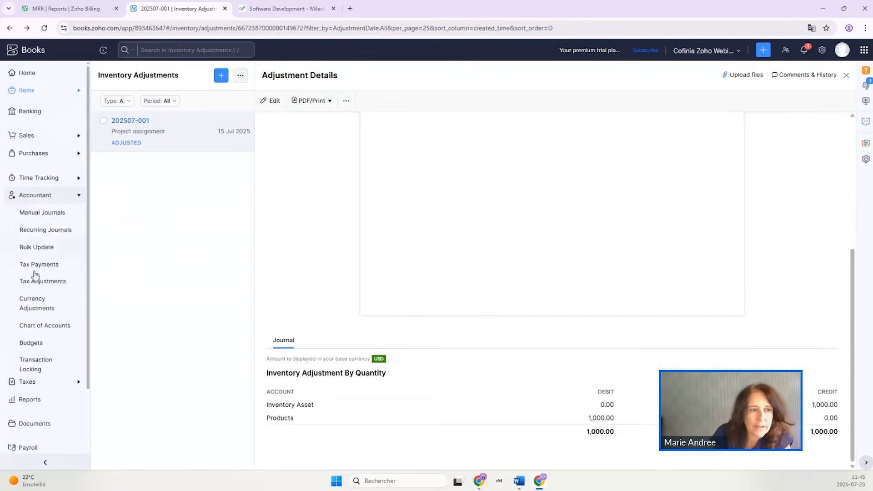
{"action": "left_click", "coordinate": [28, 209]}
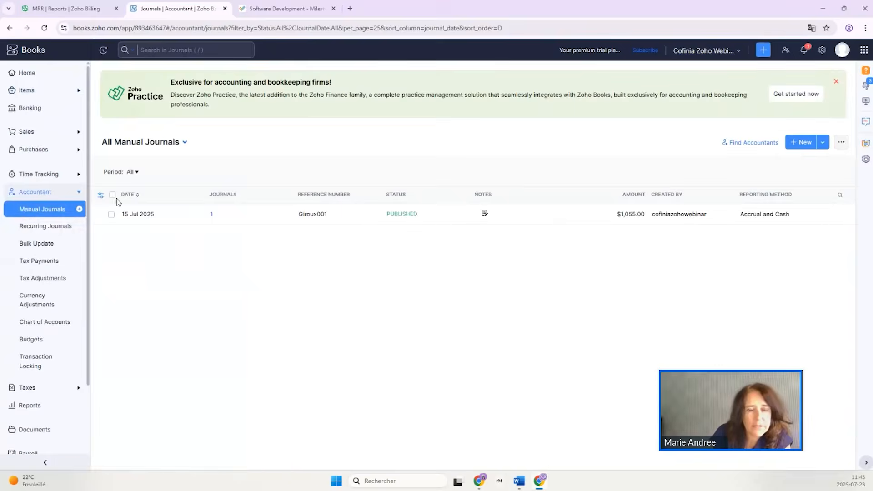
{"action": "left_click", "coordinate": [256, 220]}
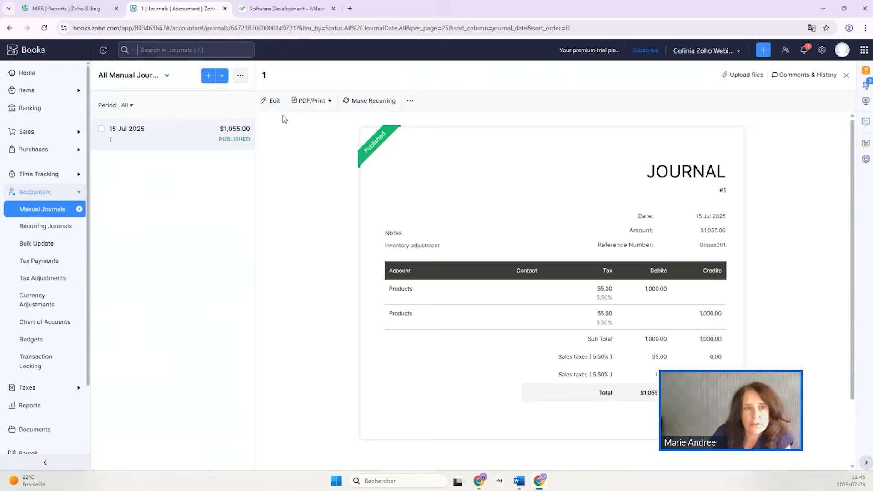
{"action": "left_click", "coordinate": [272, 100]}
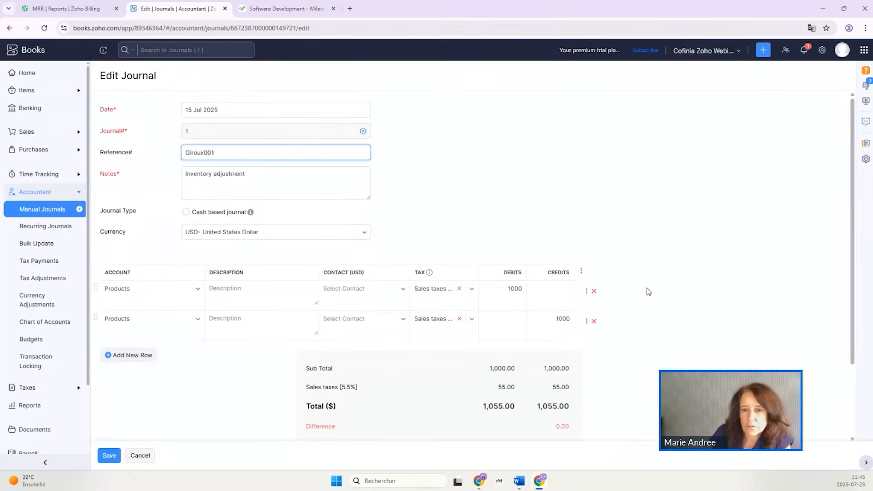
Show the project and reporting tag fields for both Products lines of the journal, and discard the edit.
{"action": "left_click", "coordinate": [586, 293]}
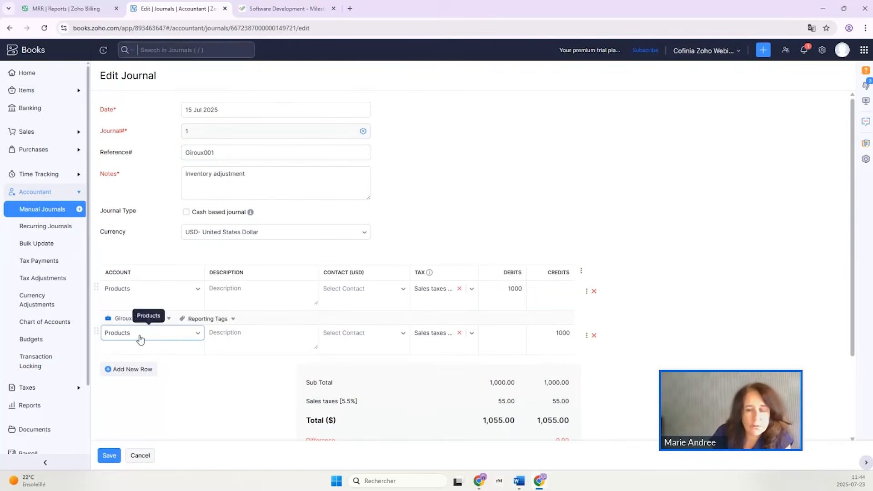
{"action": "left_click", "coordinate": [558, 336]}
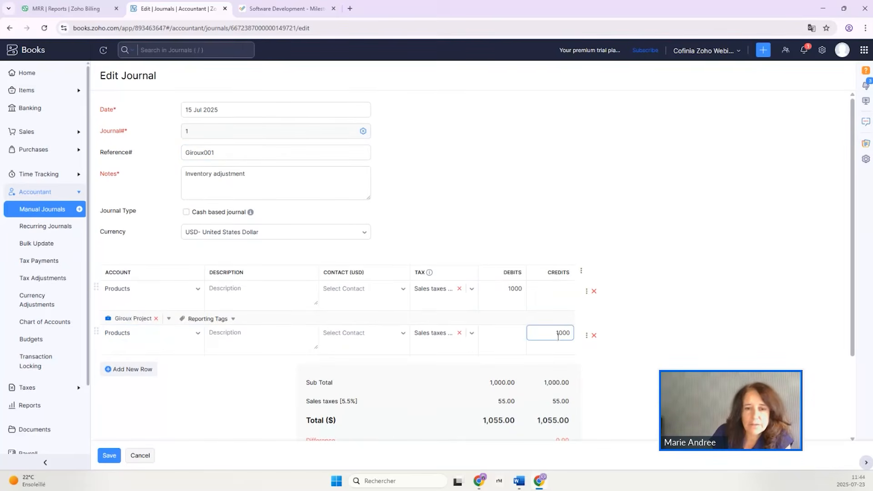
{"action": "left_click", "coordinate": [586, 336]}
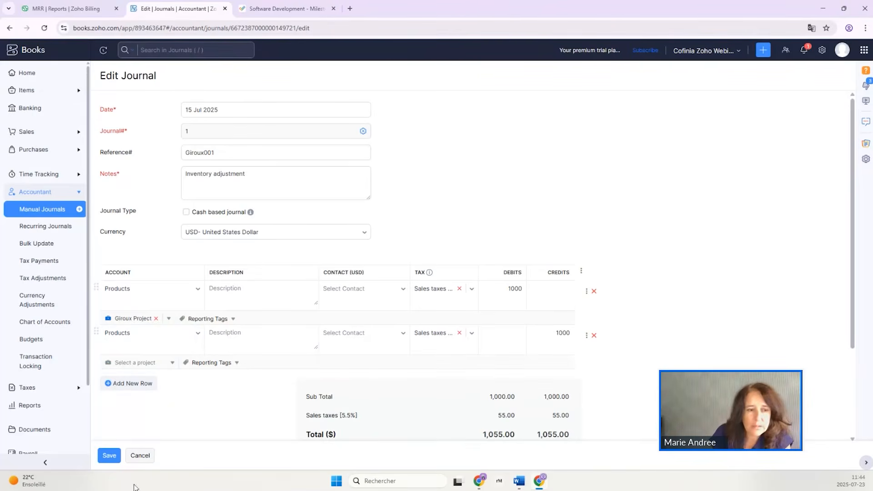
{"action": "left_click", "coordinate": [137, 455]}
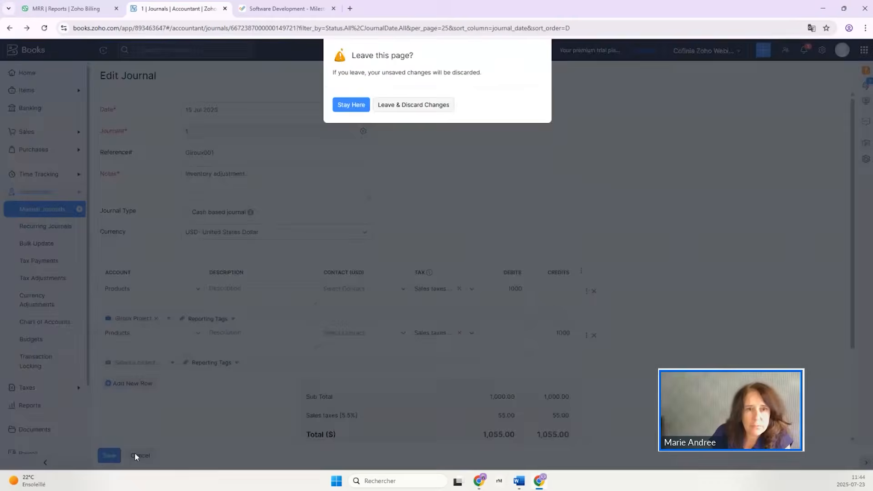
{"action": "left_click", "coordinate": [421, 106]}
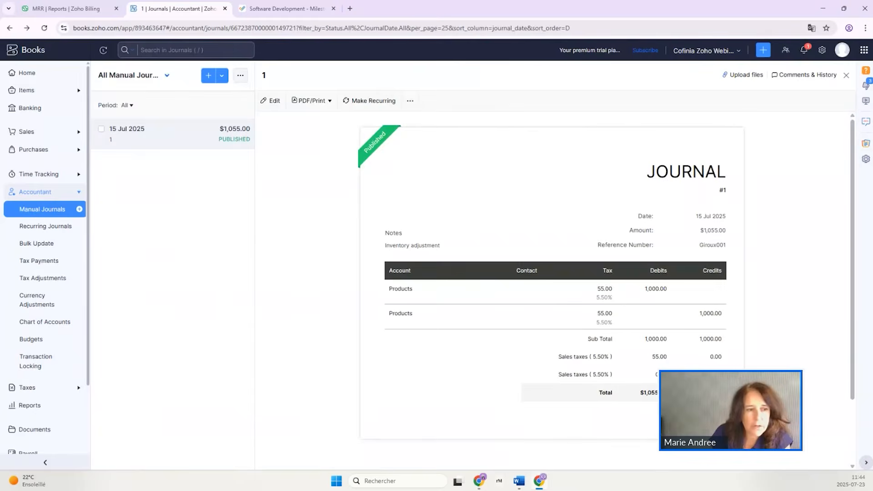
Open the Giroux Project and examine its profitability report for this year, closing the report when done.
{"action": "left_click", "coordinate": [28, 405]}
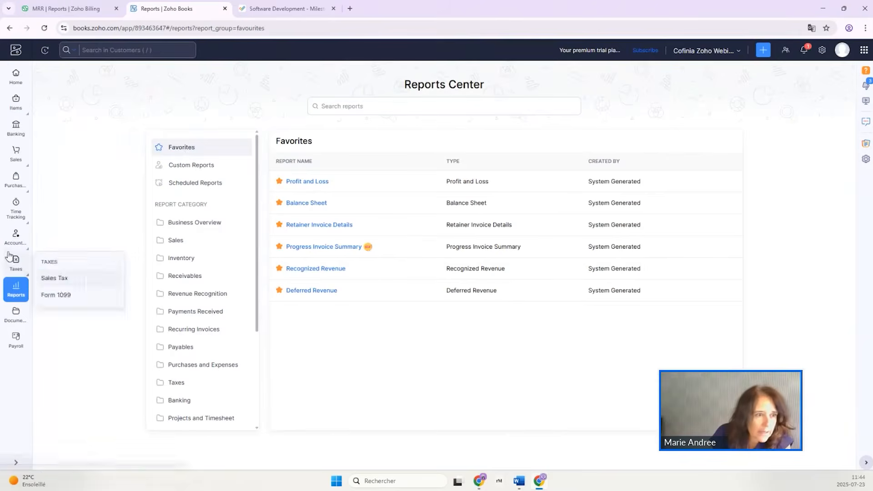
{"action": "mouse_move", "coordinate": [15, 212]}
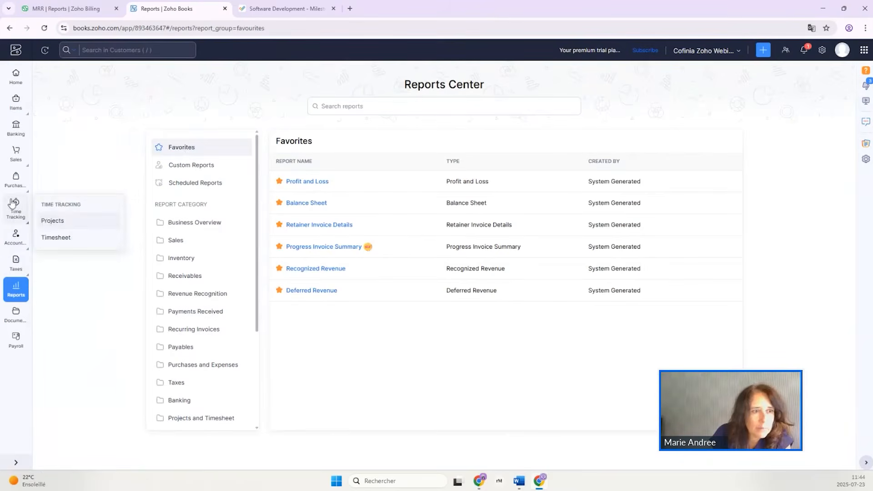
{"action": "left_click", "coordinate": [50, 221]}
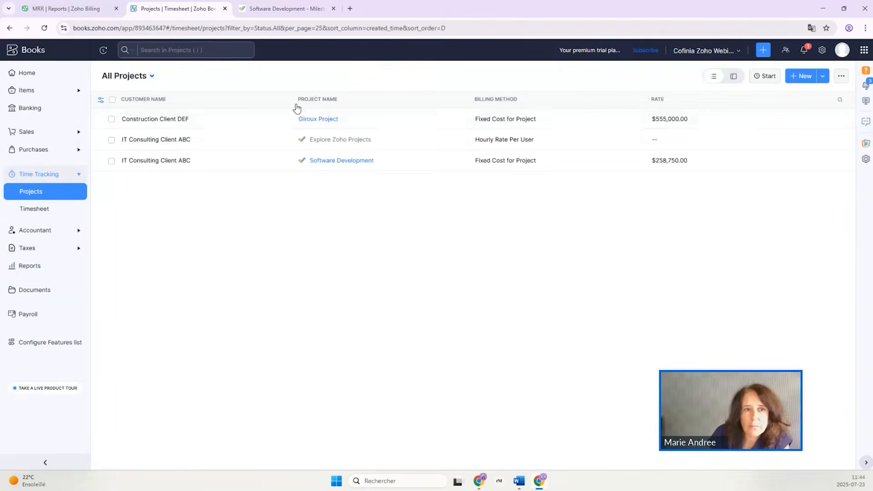
{"action": "left_click", "coordinate": [328, 124]}
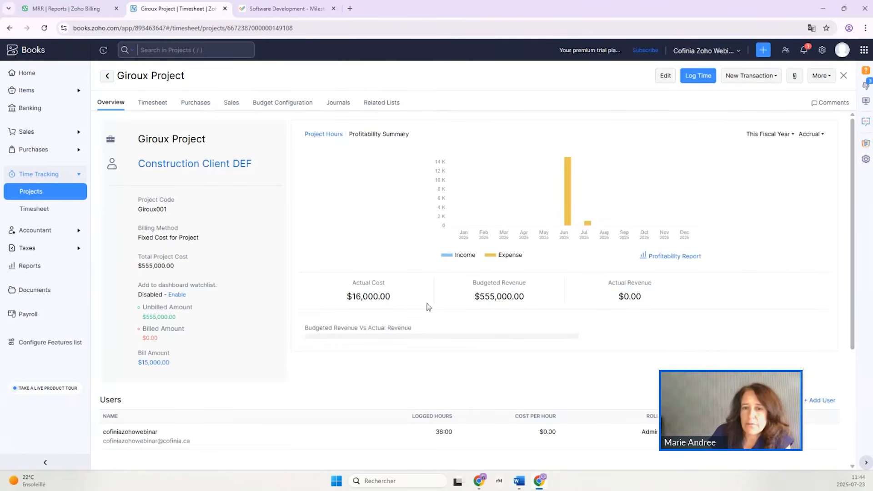
{"action": "mouse_move", "coordinate": [588, 225]}
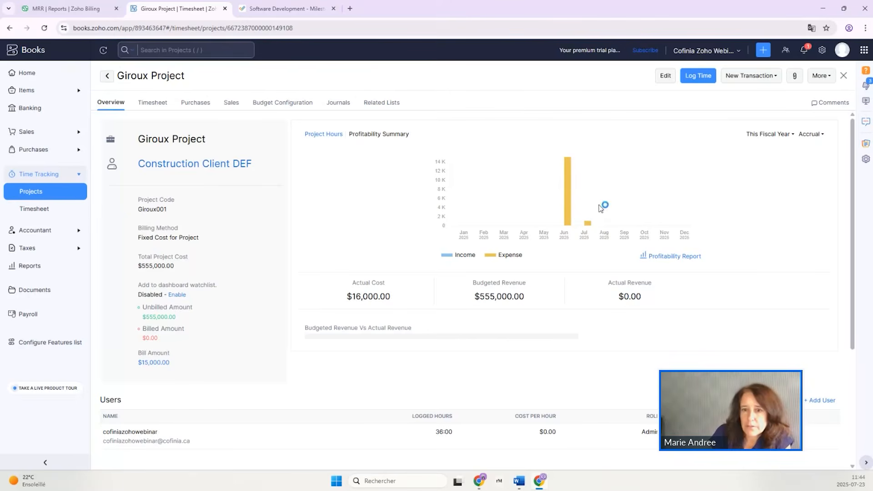
{"action": "left_click", "coordinate": [681, 258]}
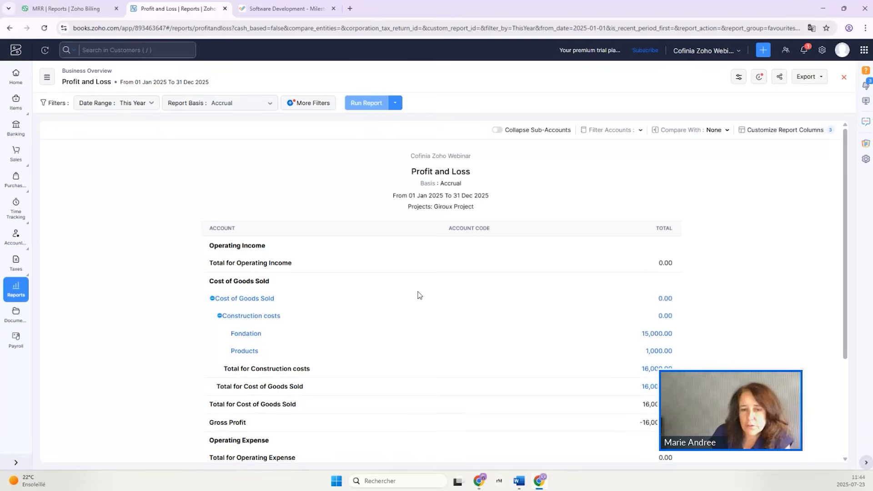
{"action": "left_click", "coordinate": [845, 78]}
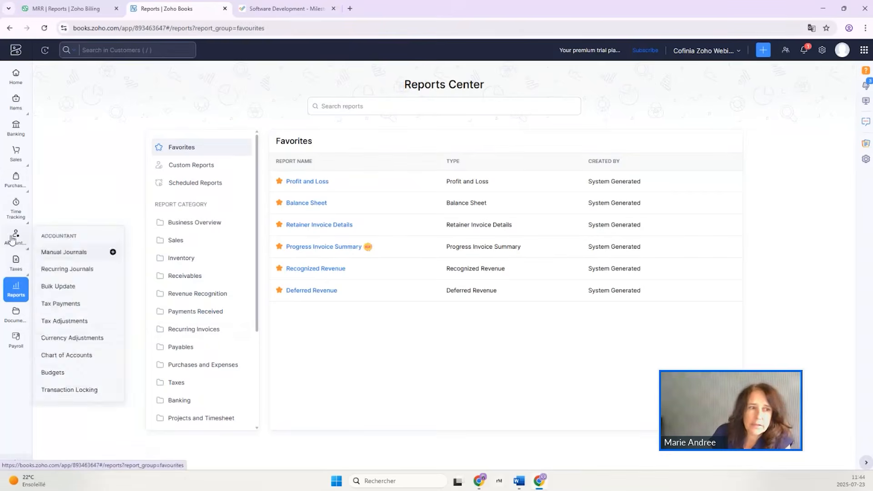
Start a time log in the Giroux Project for task CO Electrical/Plumbing, dated 23 Jul 2025, with 12:00 hours spent.
{"action": "mouse_move", "coordinate": [17, 266]}
{"action": "mouse_move", "coordinate": [15, 212]}
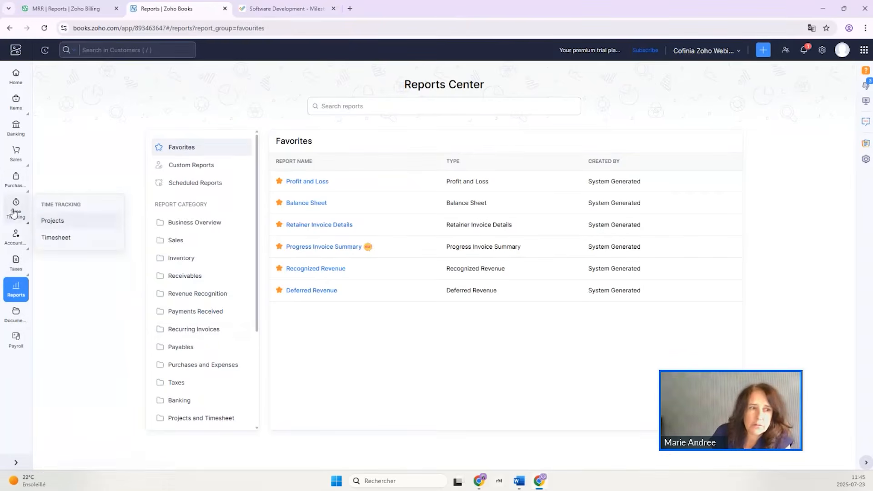
{"action": "left_click", "coordinate": [51, 223]}
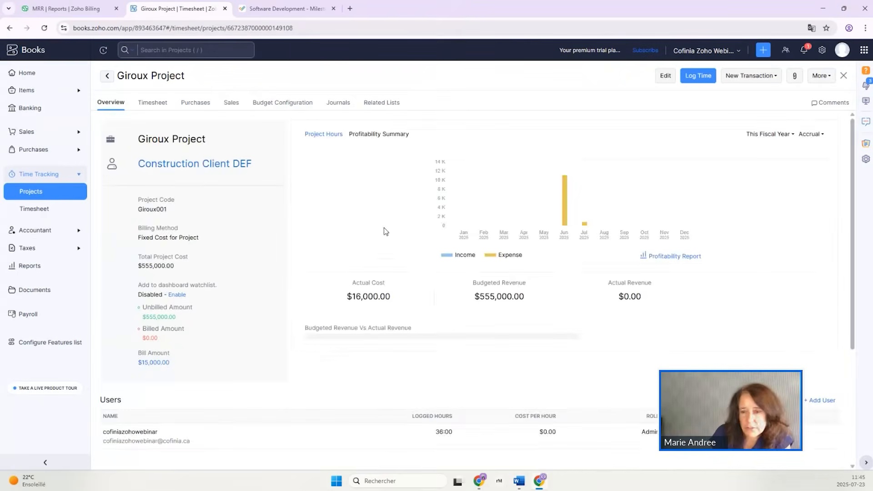
{"action": "scroll", "coordinate": [420, 262], "scroll_direction": "down", "scroll_amount": 4}
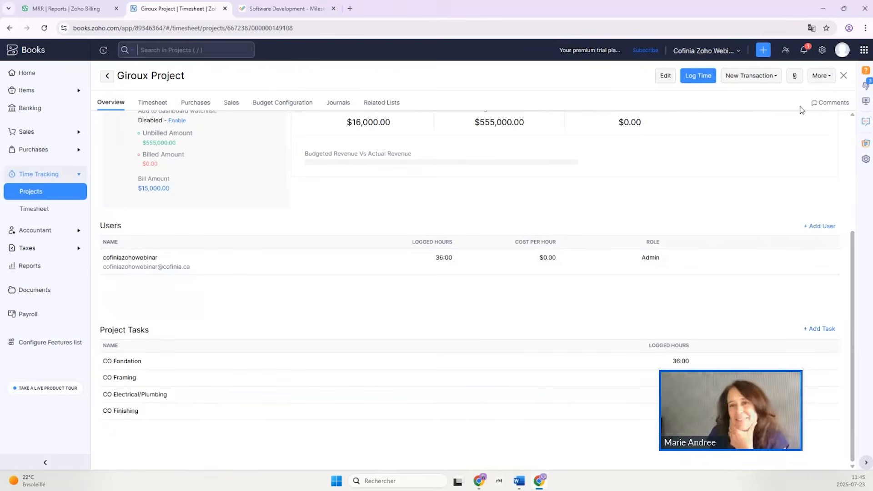
{"action": "left_click", "coordinate": [699, 85]}
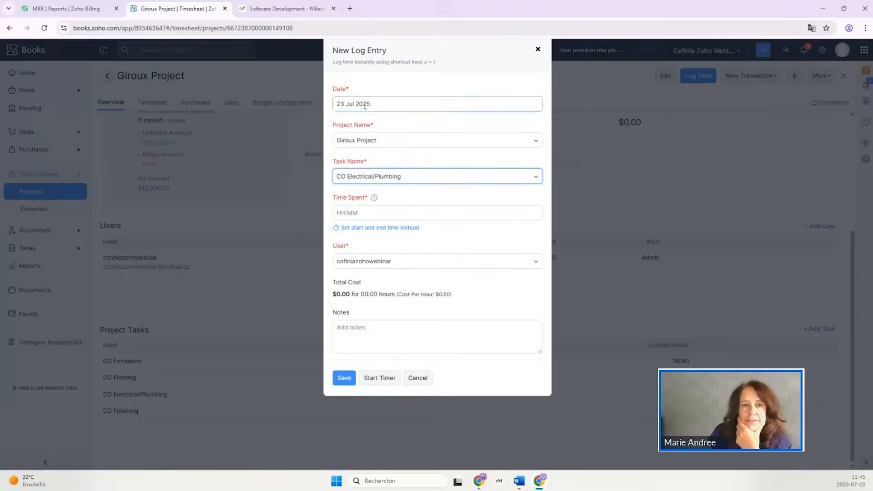
{"action": "left_click", "coordinate": [358, 213]}
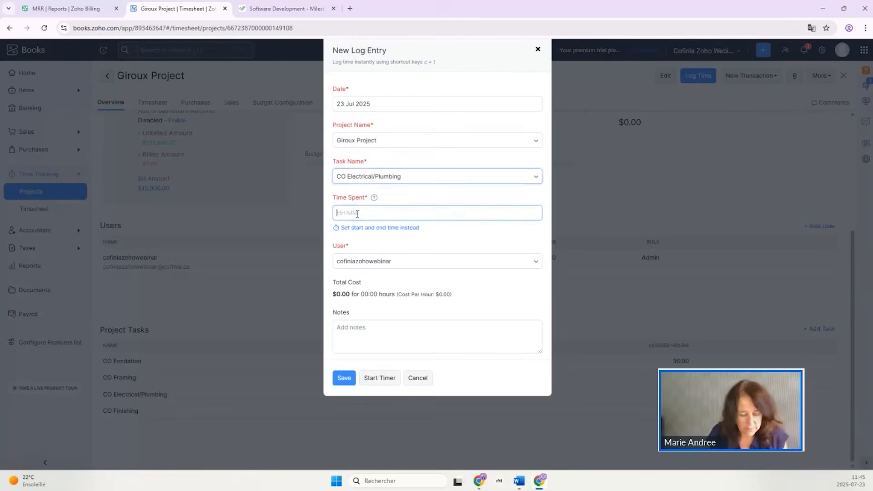
{"action": "type", "text": "12"}
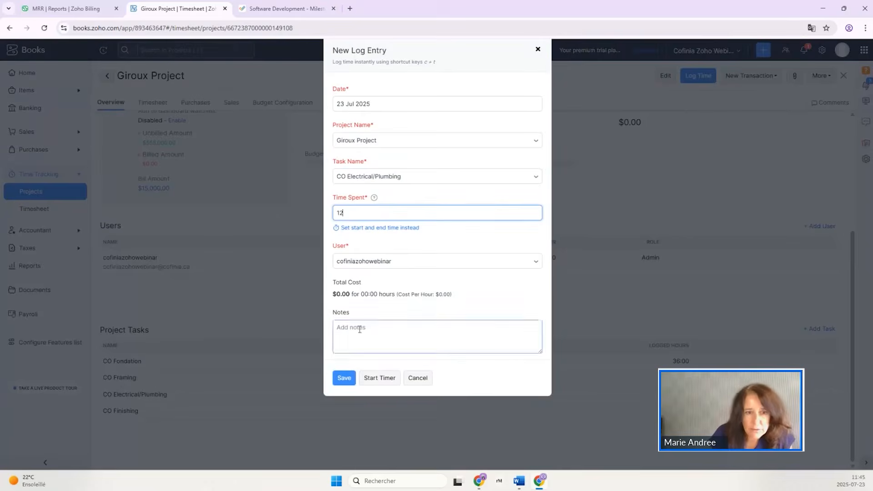
{"action": "key", "text": "Tab"}
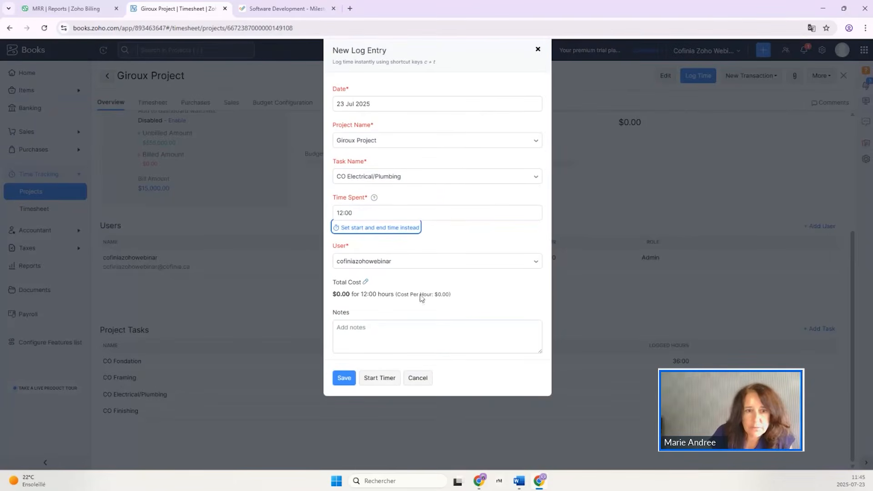
Set the log entry's cost per hour to 50 and save the time entry.
{"action": "left_click", "coordinate": [366, 283]}
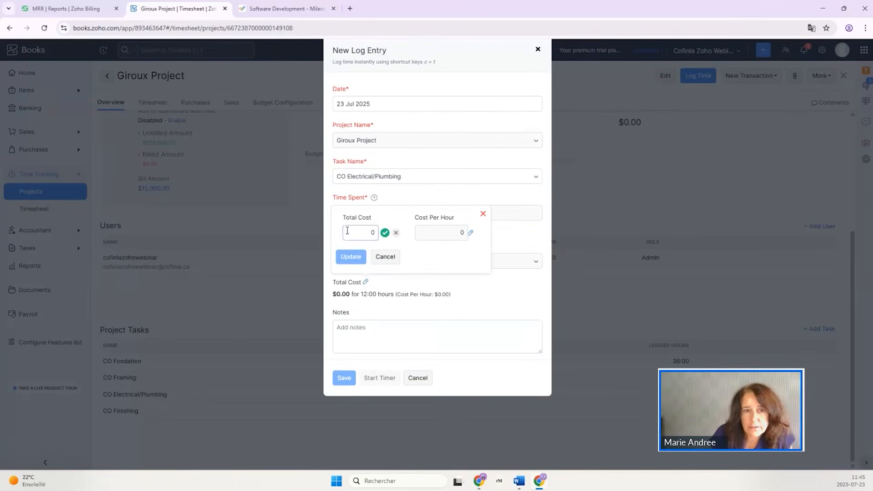
{"action": "left_click", "coordinate": [471, 234]}
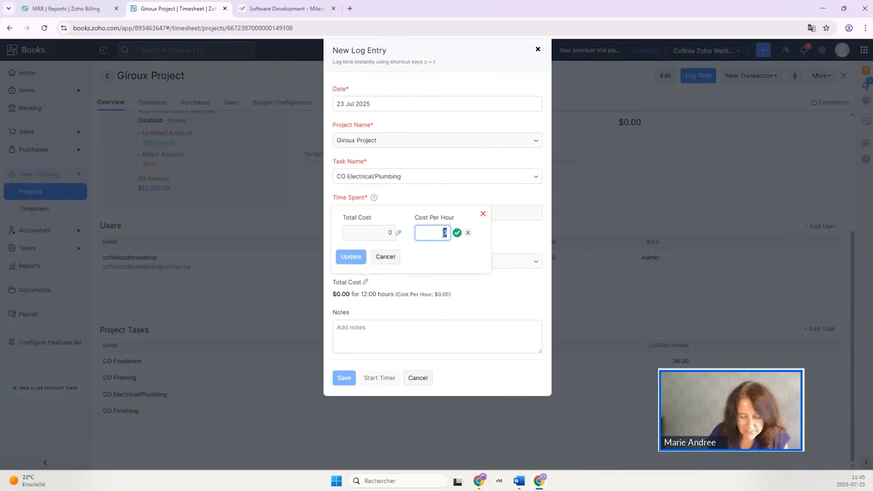
{"action": "type", "text": "50"}
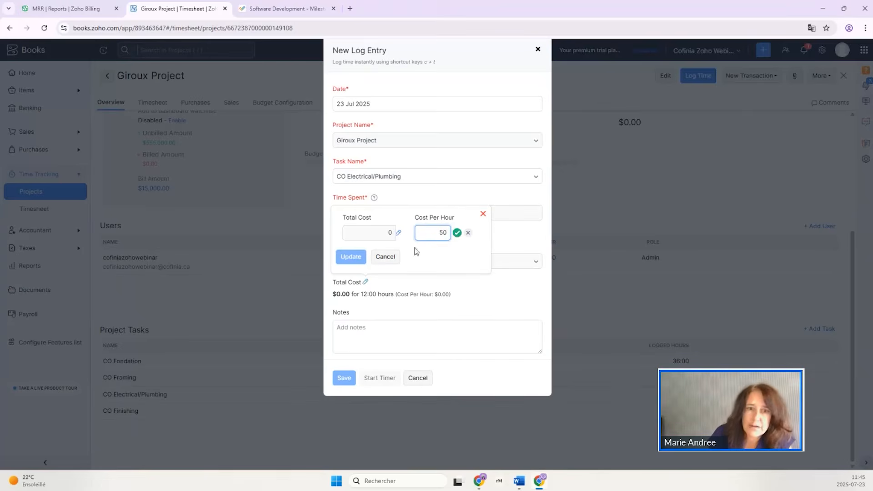
{"action": "left_click", "coordinate": [457, 232]}
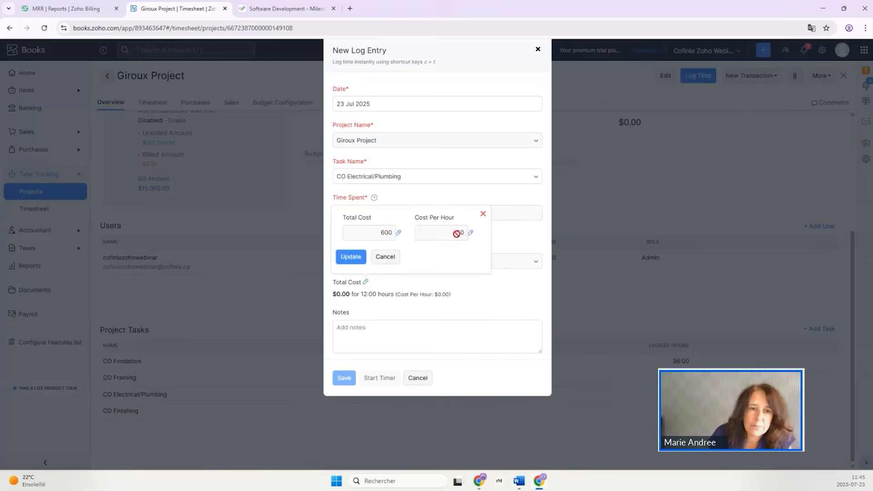
{"action": "left_click", "coordinate": [357, 257]}
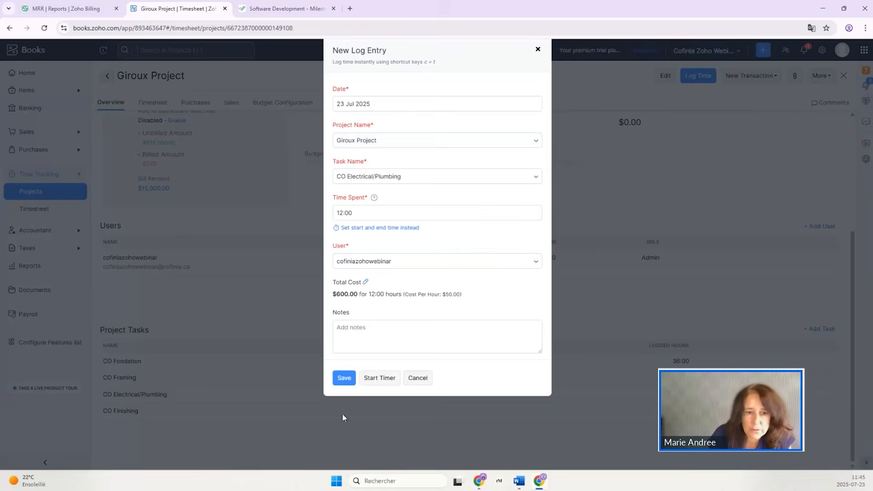
{"action": "left_click", "coordinate": [344, 378]}
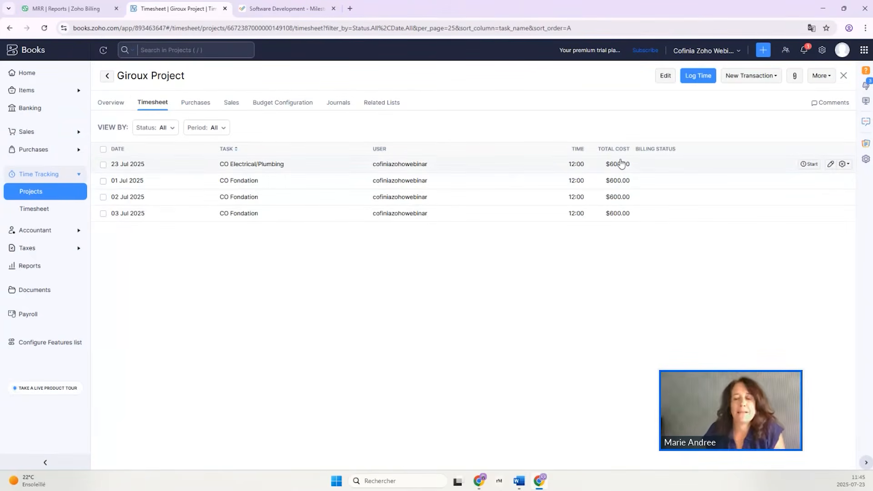
Examine the Timesheet preferences for tracking costs of time entries, and close the settings.
{"action": "left_click", "coordinate": [822, 51]}
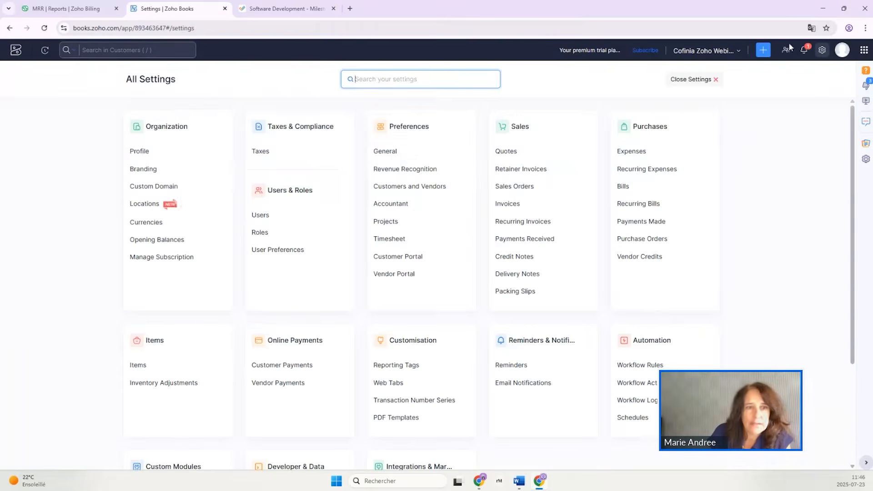
{"action": "left_click", "coordinate": [382, 157]}
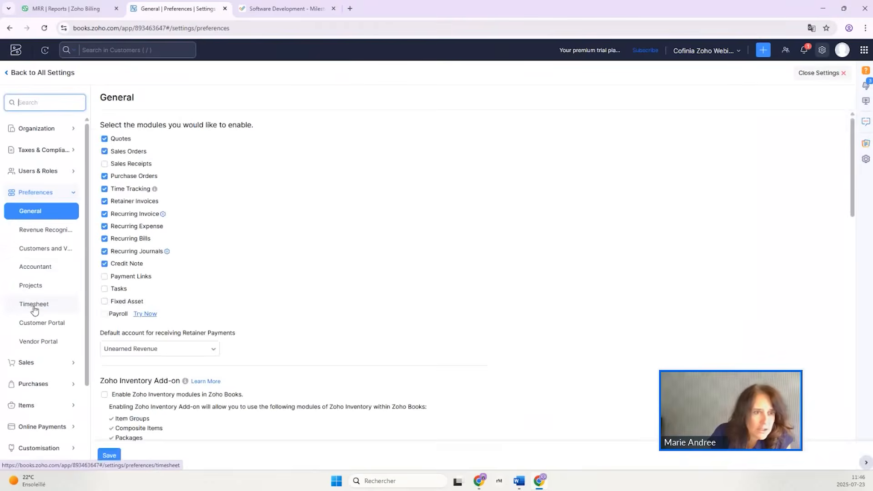
{"action": "left_click", "coordinate": [35, 309]}
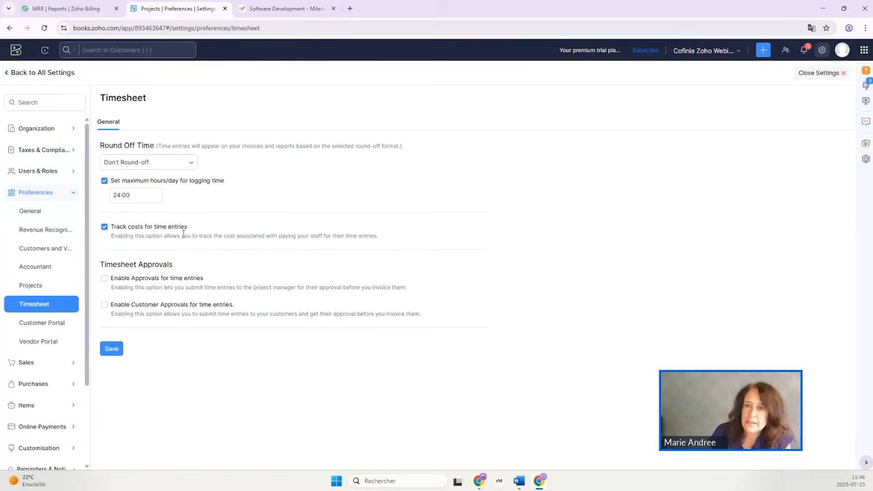
{"action": "left_click", "coordinate": [825, 74]}
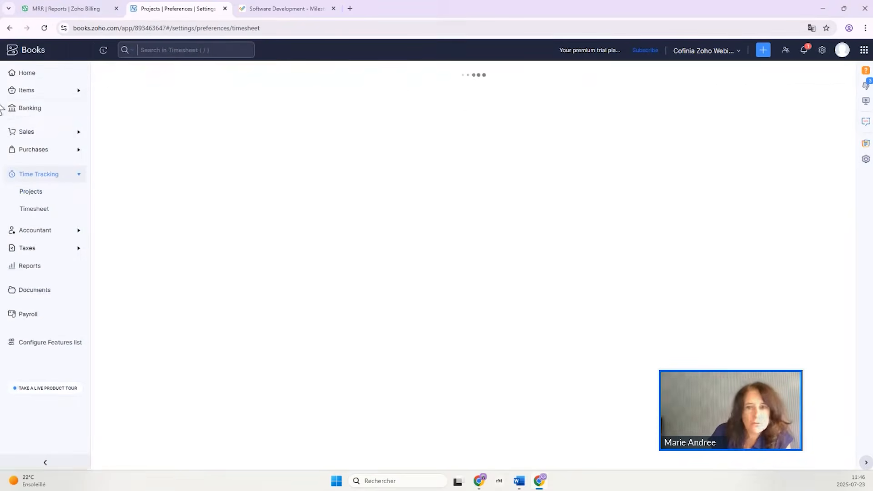
Show the cost per hour field in the first admin user's edit form, and leave the settings without saving.
{"action": "left_click", "coordinate": [821, 51]}
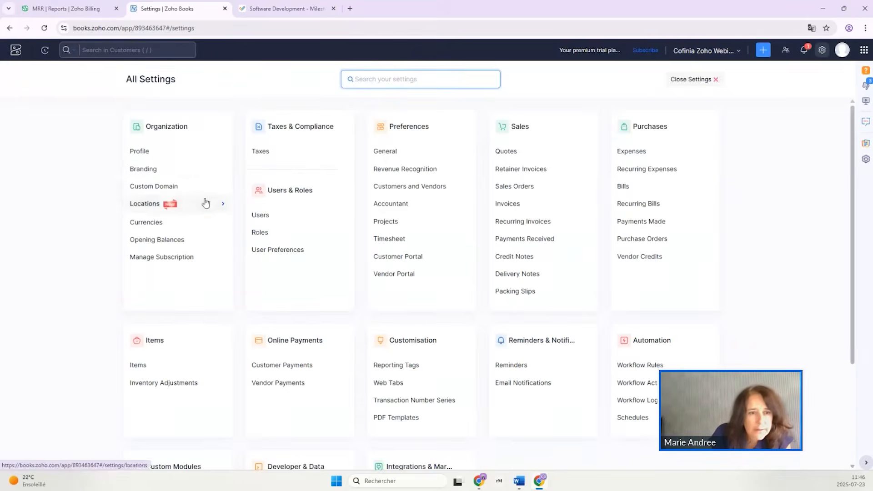
{"action": "left_click", "coordinate": [266, 216]}
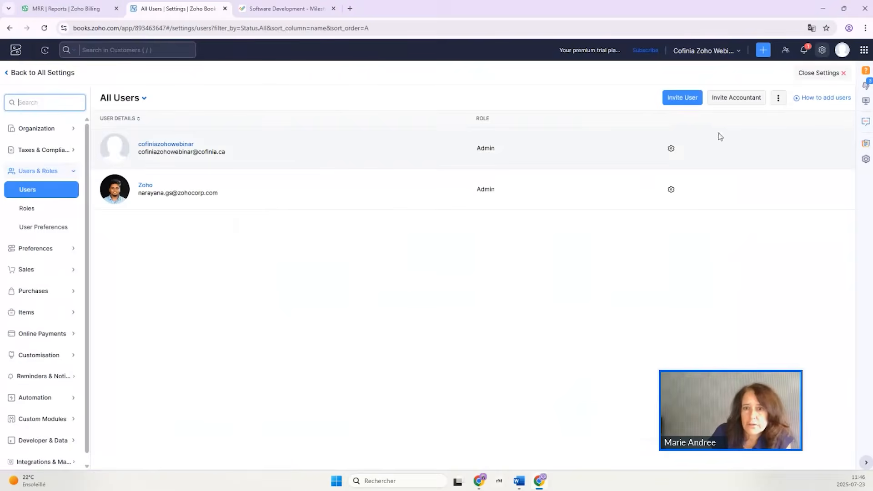
{"action": "left_click", "coordinate": [672, 151]}
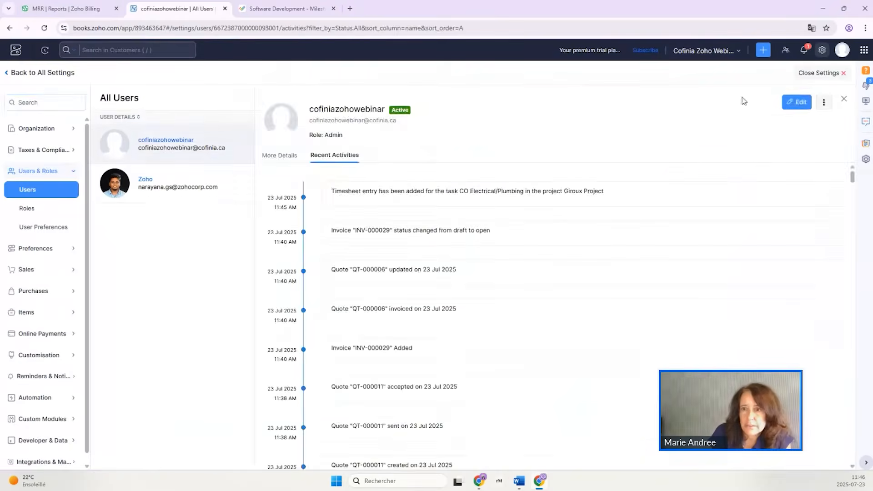
{"action": "left_click", "coordinate": [802, 106]}
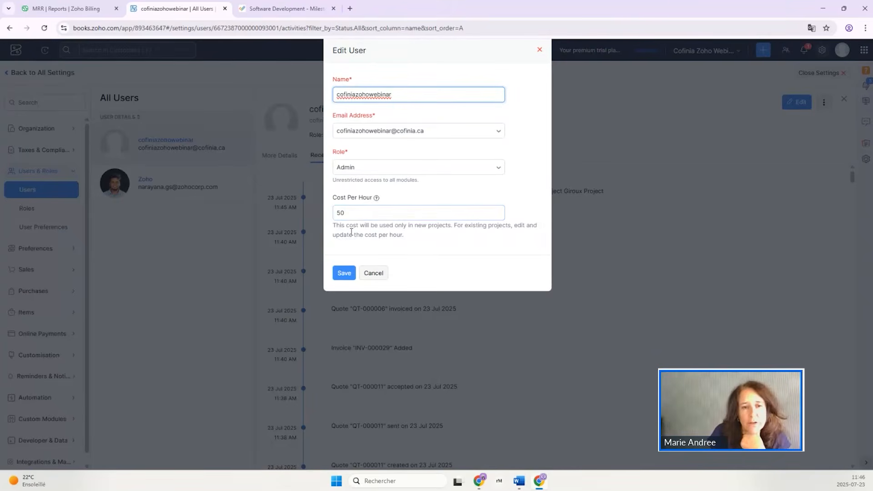
{"action": "left_click", "coordinate": [372, 275]}
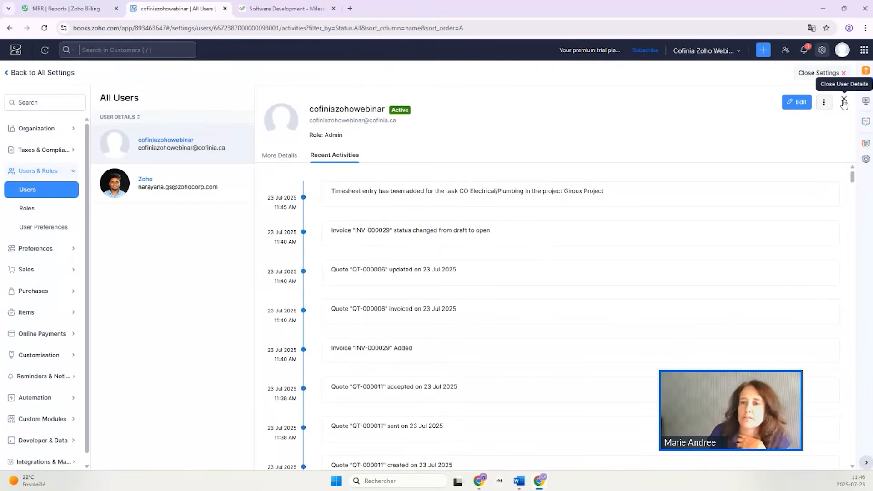
{"action": "left_click", "coordinate": [844, 101]}
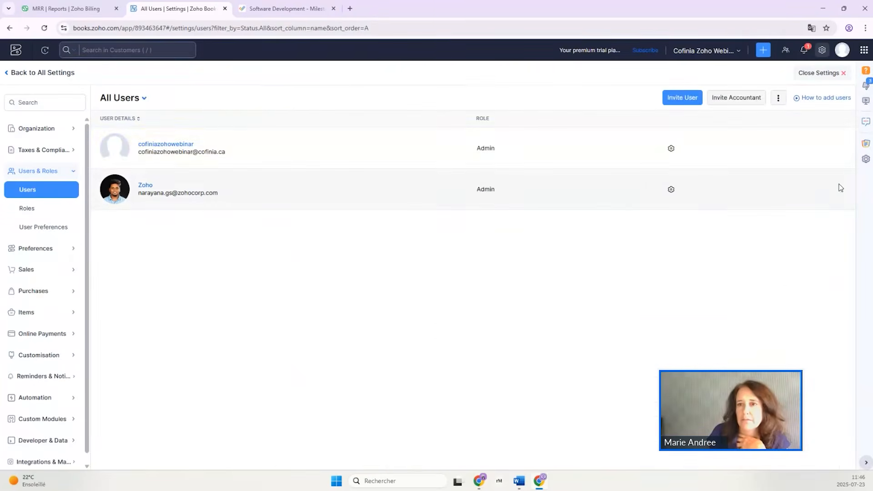
{"action": "left_click", "coordinate": [819, 73]}
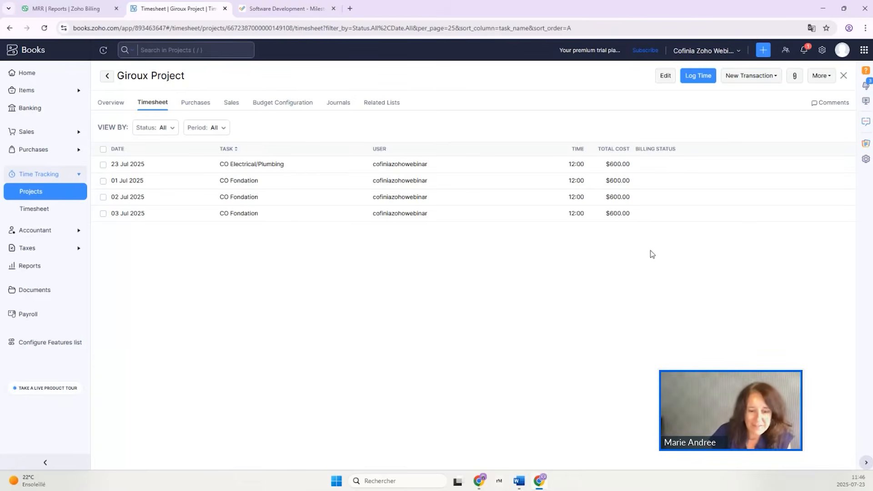
Switch to the Zoho Show presentation, advance to the contact slide and end the slideshow.
{"action": "key", "text": "alt+Tab"}
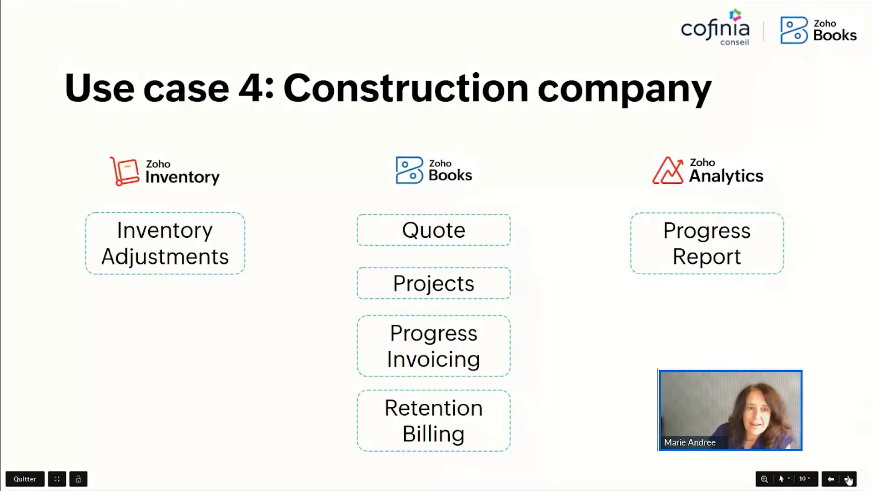
{"action": "left_click", "coordinate": [848, 479]}
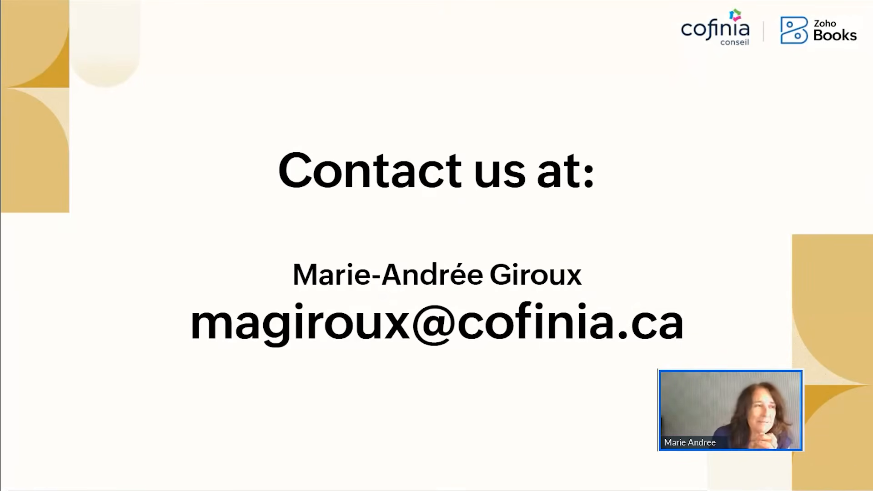
{"action": "key", "text": "Escape"}
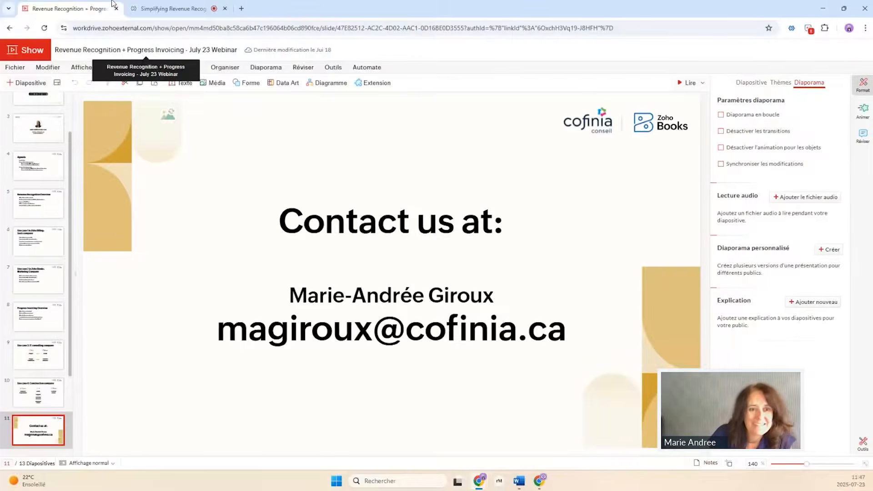